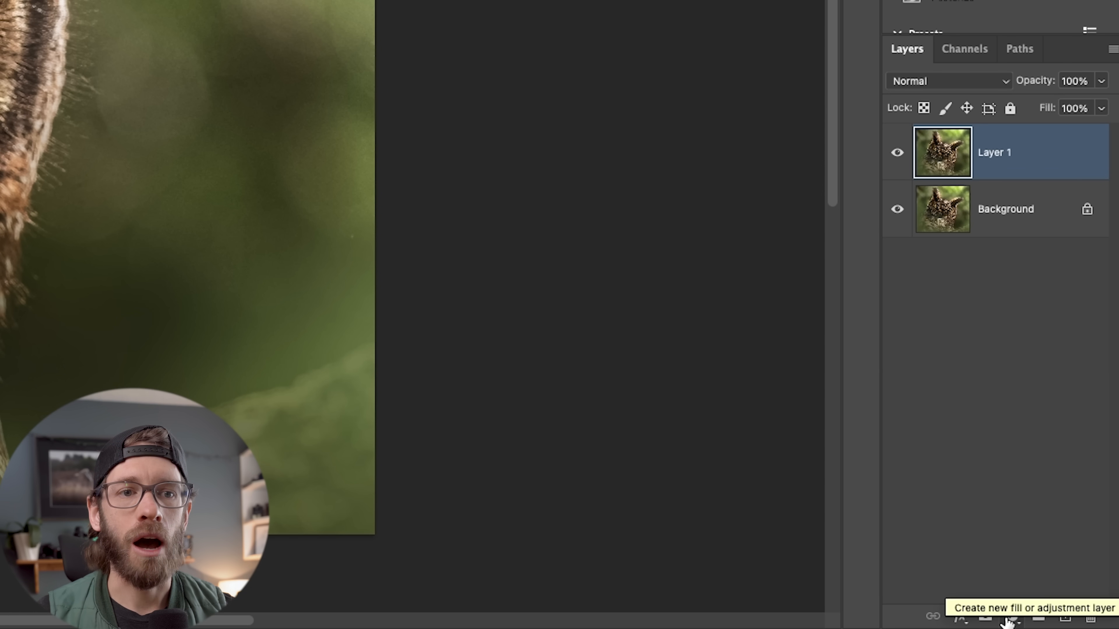
# Step: Add an Exposure adjustment layer above Layer 1
pyautogui.click(1010, 619)
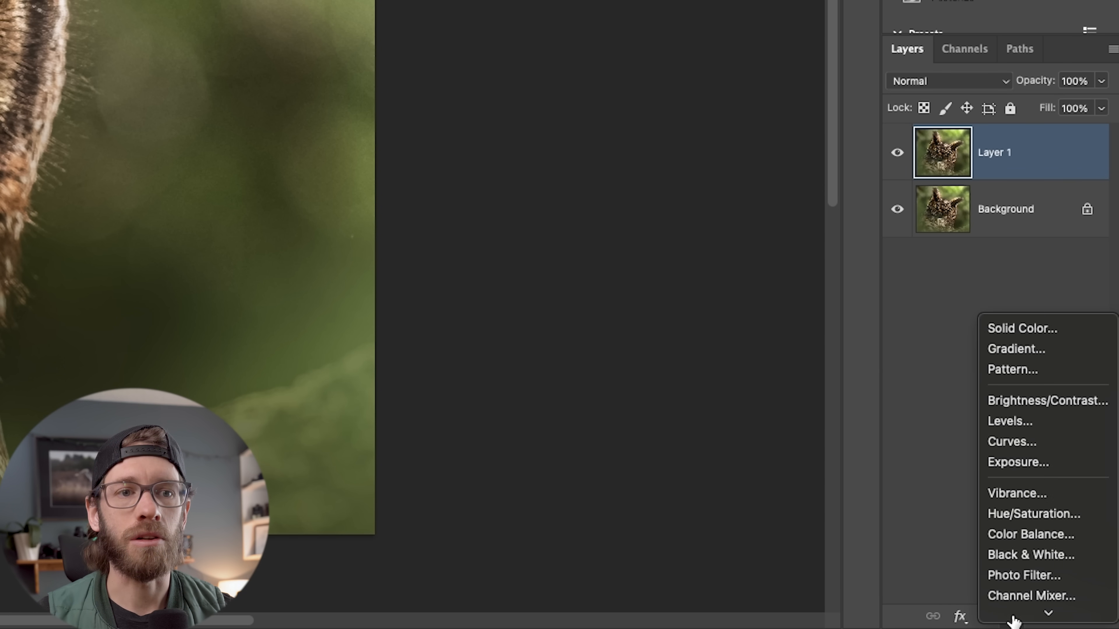
pyautogui.scroll(-5, 1016, 480)
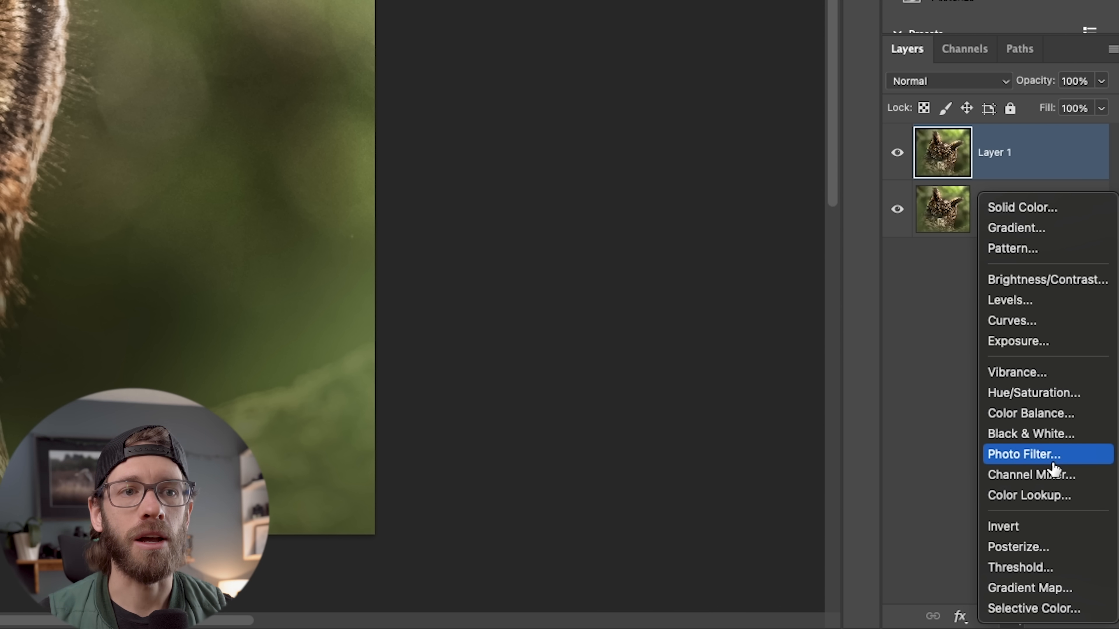
pyautogui.click(1066, 342)
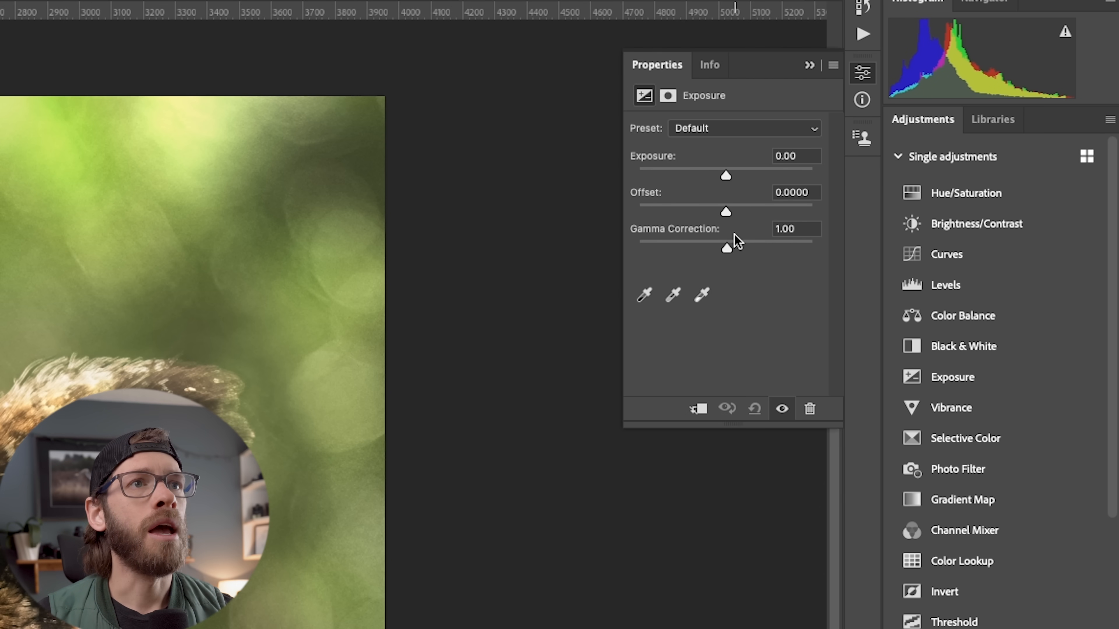
# Step: Darken the photo by setting the adjustment's Exposure to about -3.39 and Gamma Correction to 0.48
pyautogui.moveTo(724, 174)
pyautogui.mouseDown()
pyautogui.moveTo(681, 173)
pyautogui.moveTo(726, 166)
pyautogui.mouseUp()
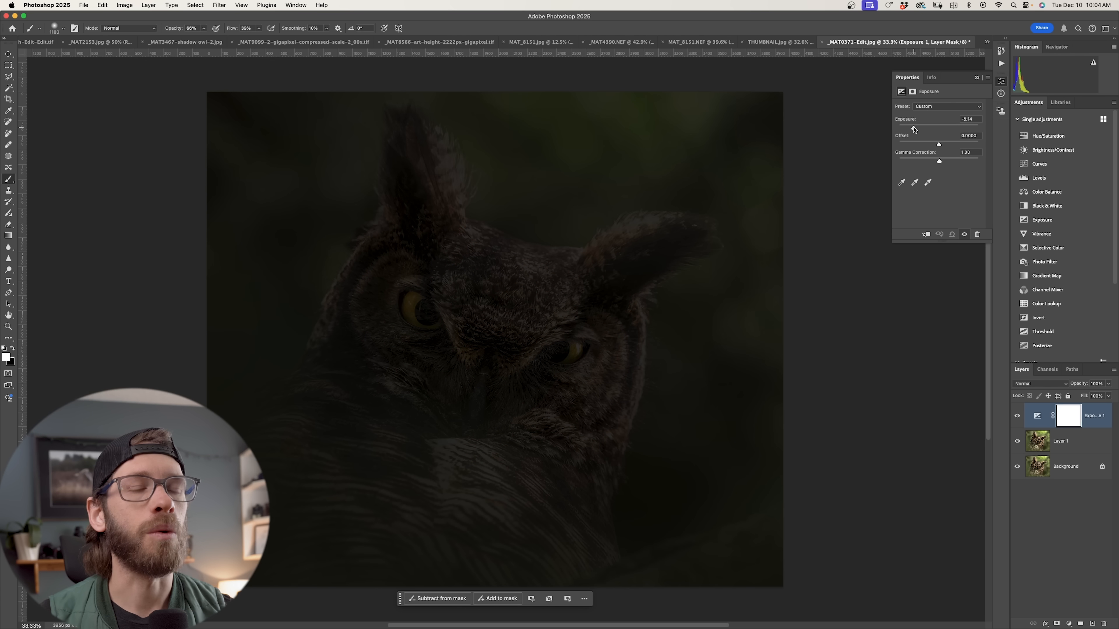
pyautogui.moveTo(940, 164); pyautogui.dragTo(944, 163)
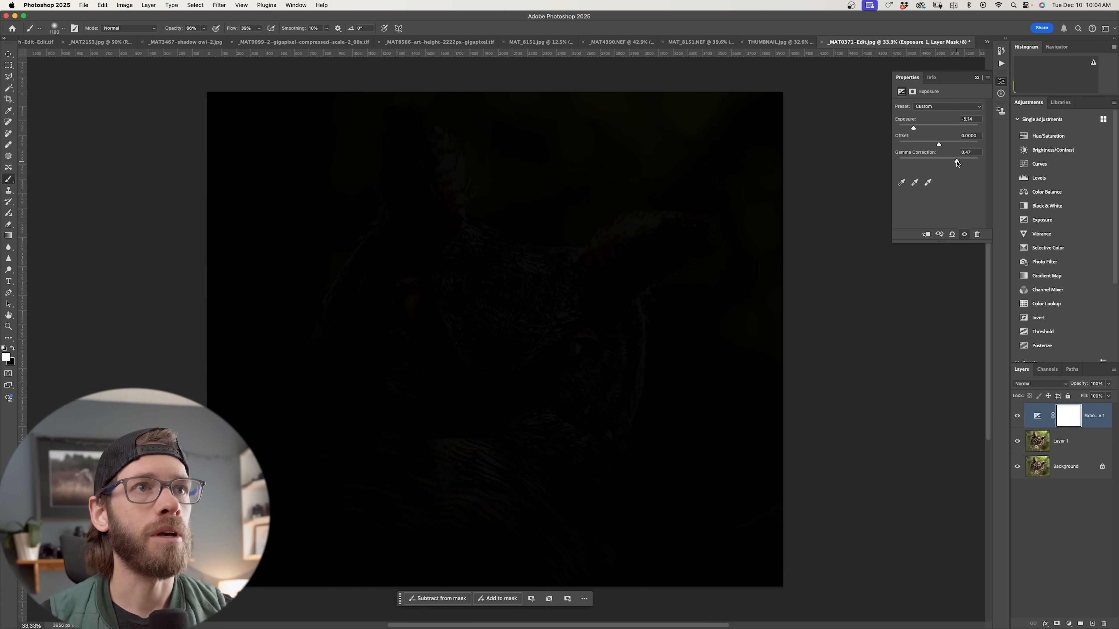
pyautogui.moveTo(911, 127); pyautogui.dragTo(956, 164)
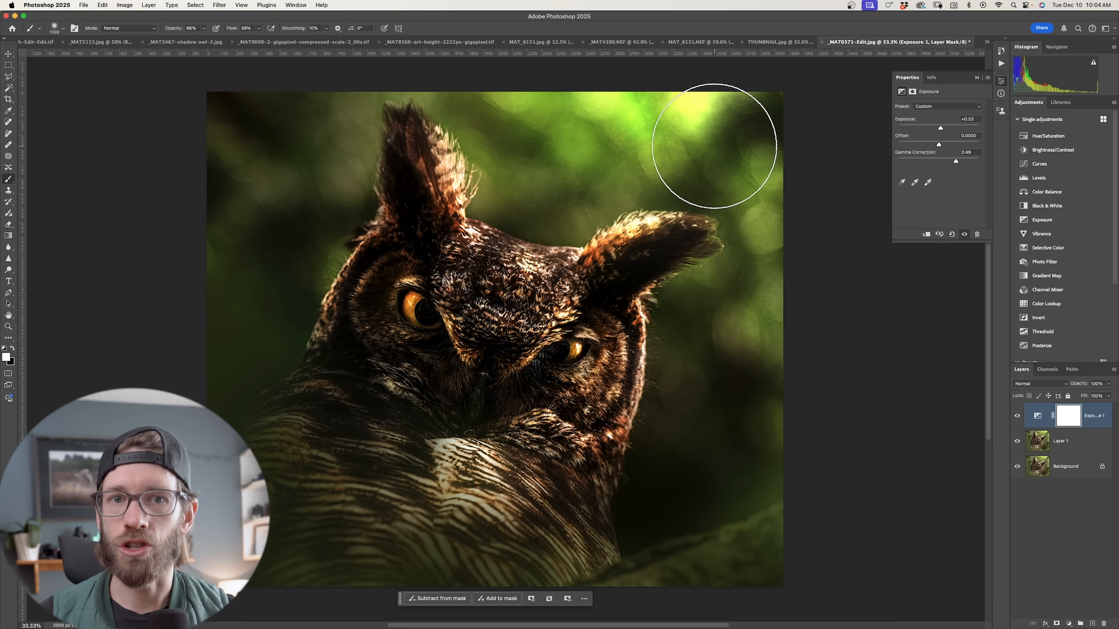
pyautogui.moveTo(941, 128); pyautogui.dragTo(918, 129)
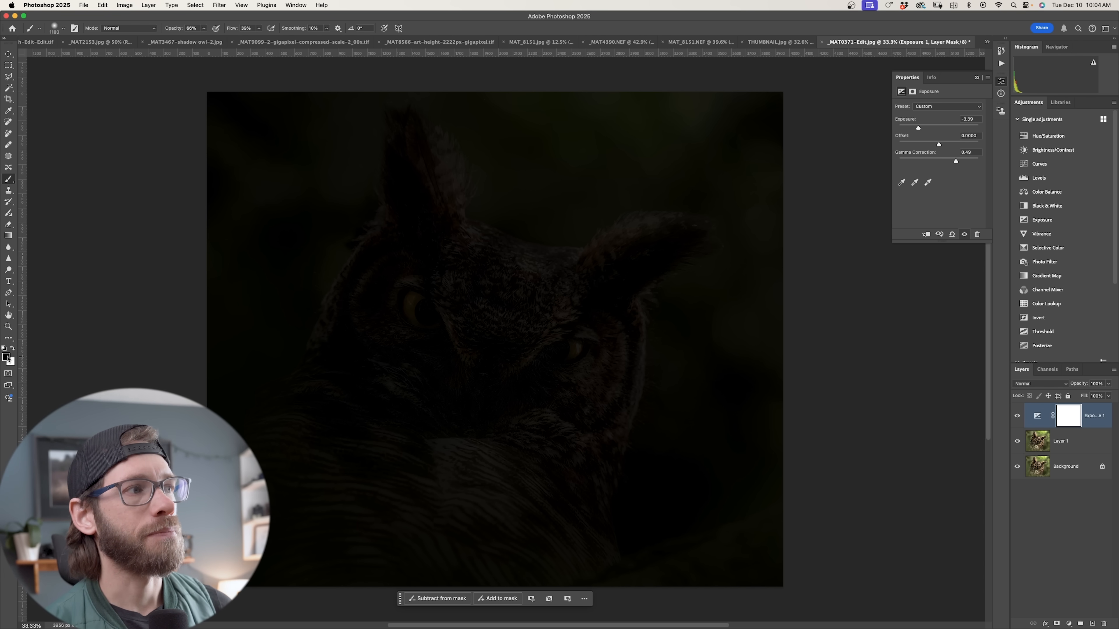
# Step: Paint black on the Exposure mask over the owl's face, ears and chest with a soft brush enlarged to about 2300 px
pyautogui.scroll(2, 616, 353)
pyautogui.scroll(-1, 617, 348)
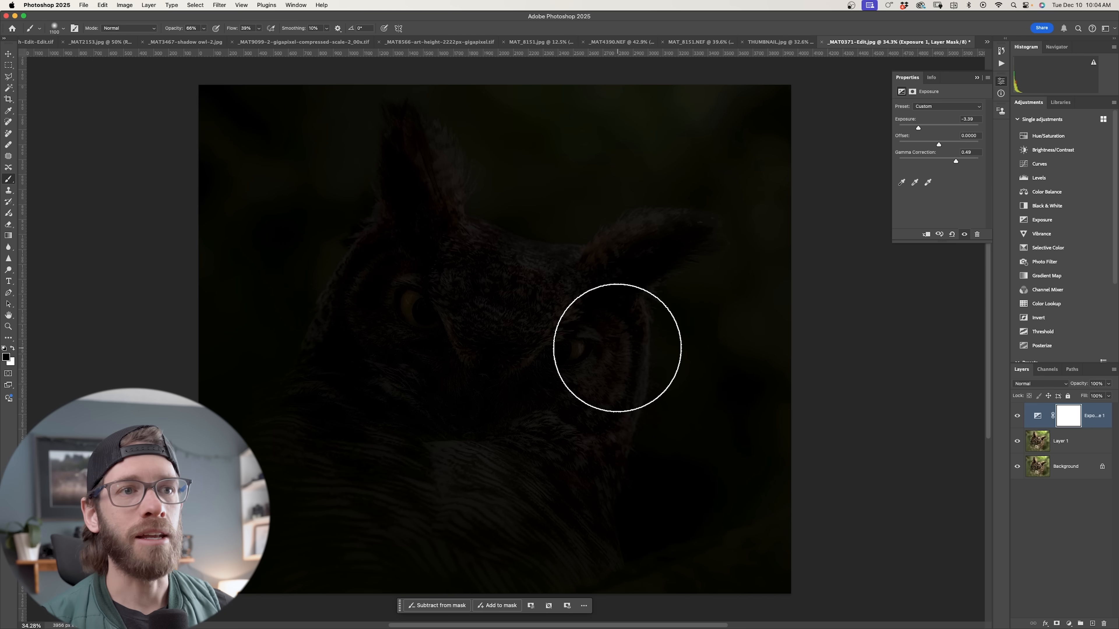
pyautogui.scroll(-1, 617, 348)
pyautogui.press(']')
pyautogui.press(']')
pyautogui.press(']')
pyautogui.press(']')
pyautogui.press(']')
pyautogui.press(']')
pyautogui.press(']')
pyautogui.press(']')
pyautogui.press(']')
pyautogui.press(']')
pyautogui.press(']')
pyautogui.press(']')
pyautogui.moveTo(515, 326)
pyautogui.mouseDown()
pyautogui.moveTo(463, 324)
pyautogui.moveTo(469, 372)
pyautogui.moveTo(483, 351)
pyautogui.moveTo(525, 384)
pyautogui.moveTo(525, 271)
pyautogui.moveTo(497, 296)
pyautogui.moveTo(477, 282)
pyautogui.moveTo(457, 298)
pyautogui.moveTo(466, 311)
pyautogui.moveTo(502, 253)
pyautogui.moveTo(694, 155)
pyautogui.moveTo(693, 198)
pyautogui.moveTo(435, 358)
pyautogui.mouseUp()
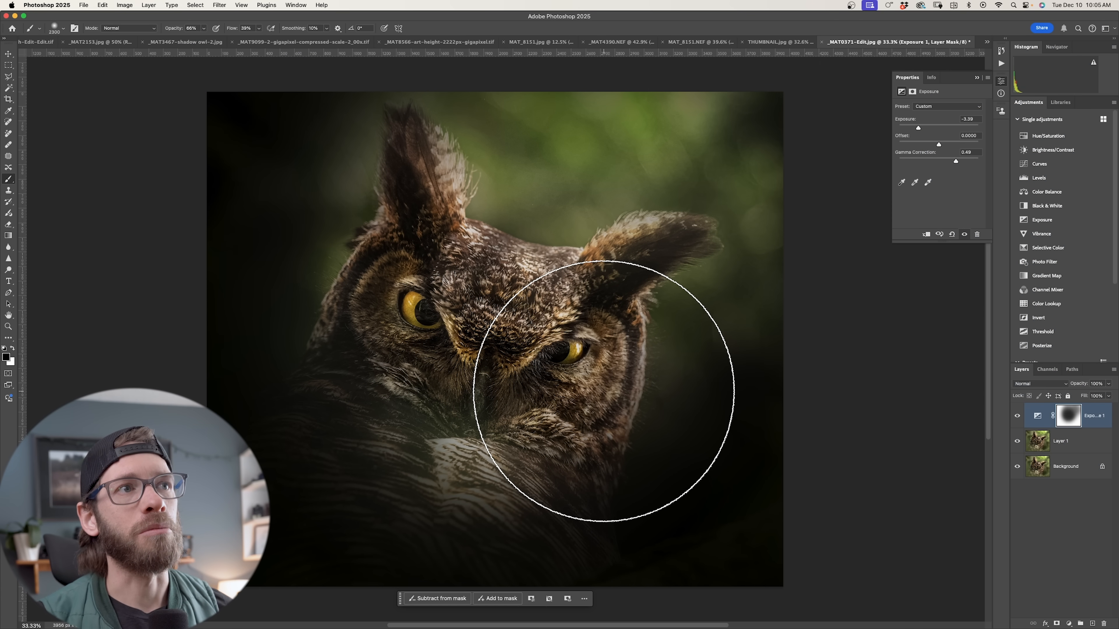
pyautogui.moveTo(742, 149)
pyautogui.mouseDown()
pyautogui.moveTo(750, 124)
pyautogui.moveTo(744, 138)
pyautogui.mouseUp()
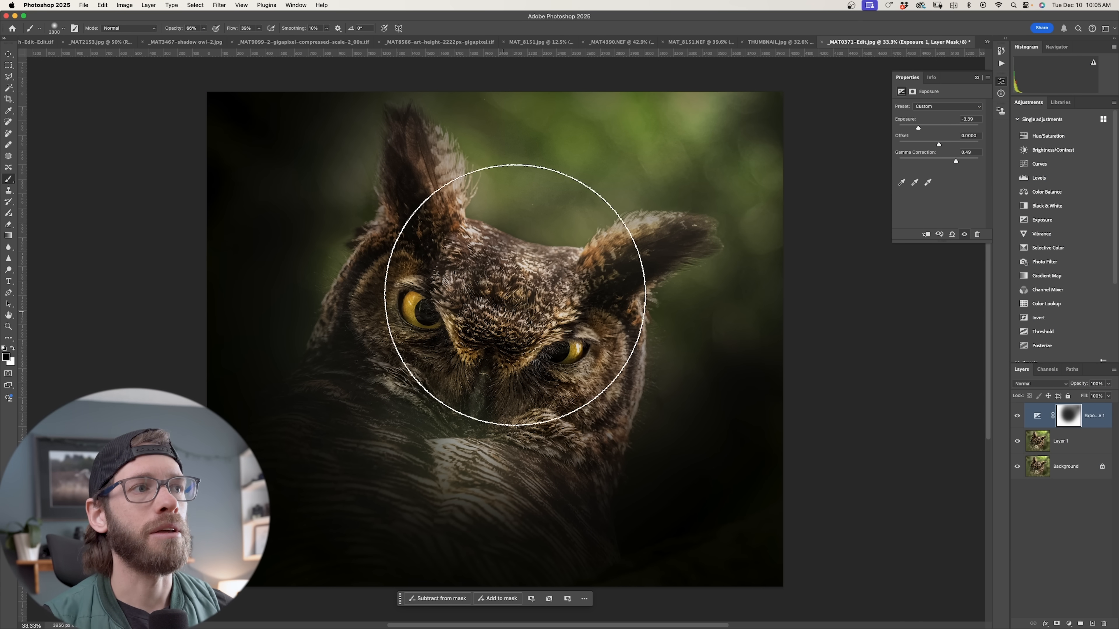
pyautogui.moveTo(405, 380)
pyautogui.mouseDown()
pyautogui.moveTo(555, 417)
pyautogui.moveTo(592, 277)
pyautogui.moveTo(533, 186)
pyautogui.moveTo(388, 213)
pyautogui.moveTo(324, 400)
pyautogui.moveTo(637, 225)
pyautogui.moveTo(444, 198)
pyautogui.mouseUp()
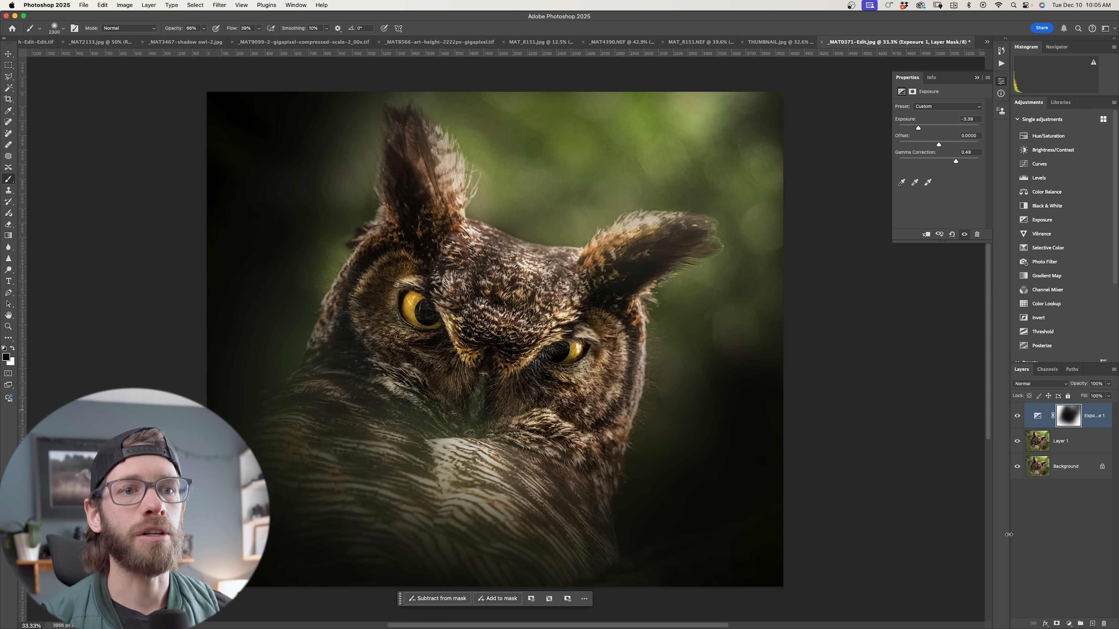
# Step: Add a Brightness/Contrast adjustment layer with Brightness at -69 and Contrast at 80
pyautogui.click(1069, 623)
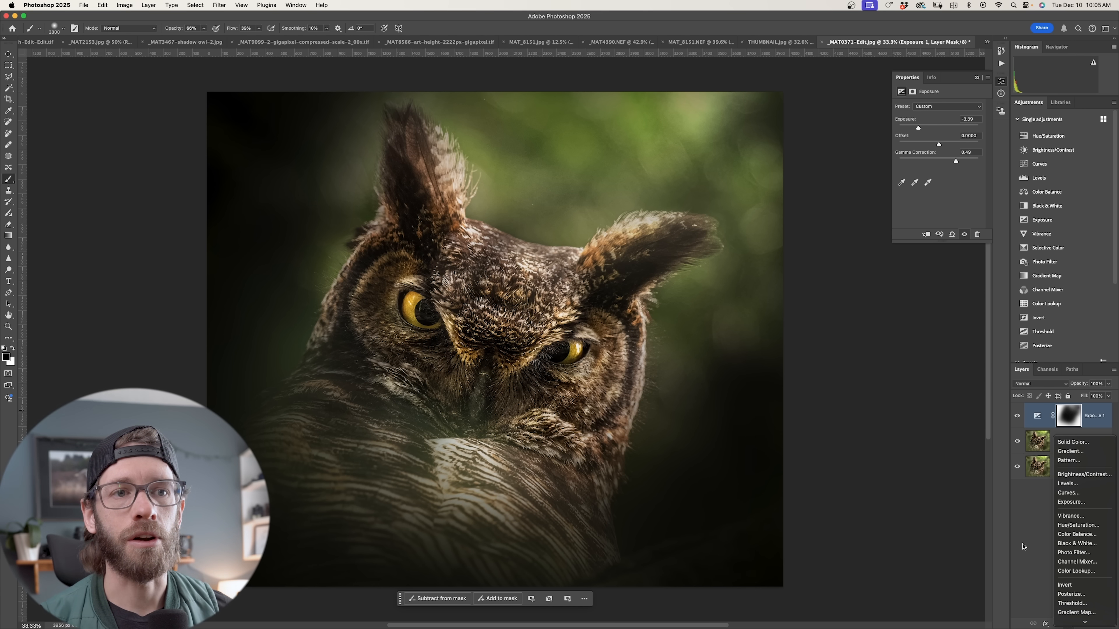
pyautogui.click(1092, 478)
pyautogui.moveTo(939, 129); pyautogui.dragTo(917, 130)
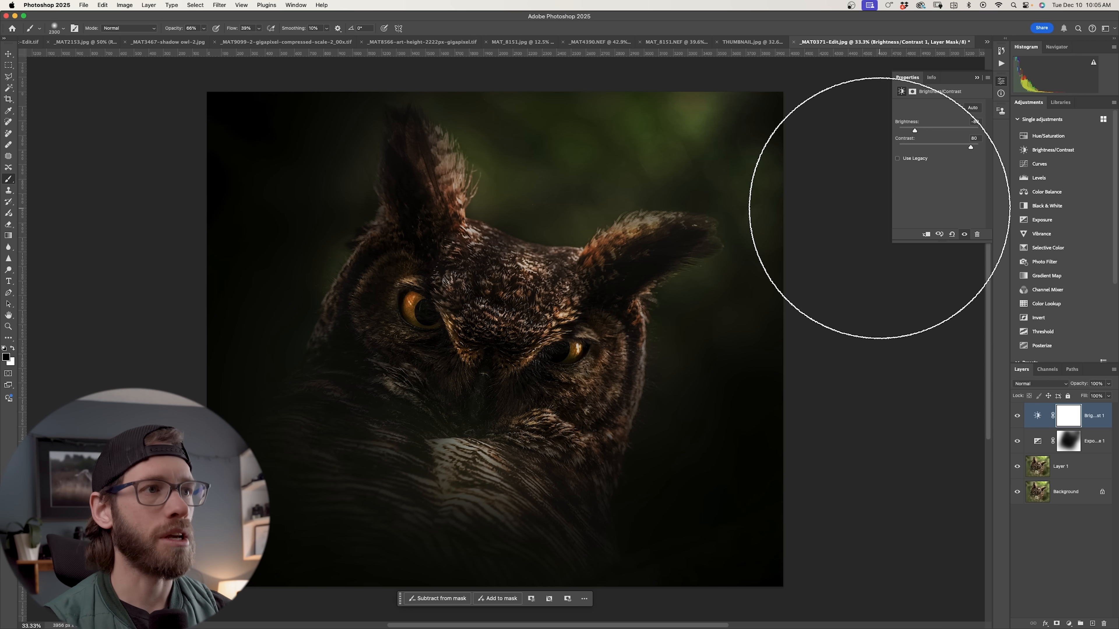
# Step: Invert the Brightness/Contrast mask and paint white over the background above and beside the owl's ears with a smaller brush
pyautogui.press('super+i')
pyautogui.press('[')
pyautogui.press('[')
pyautogui.press('[')
pyautogui.press('[')
pyautogui.press('[')
pyautogui.press('[')
pyautogui.press('[')
pyautogui.press('[')
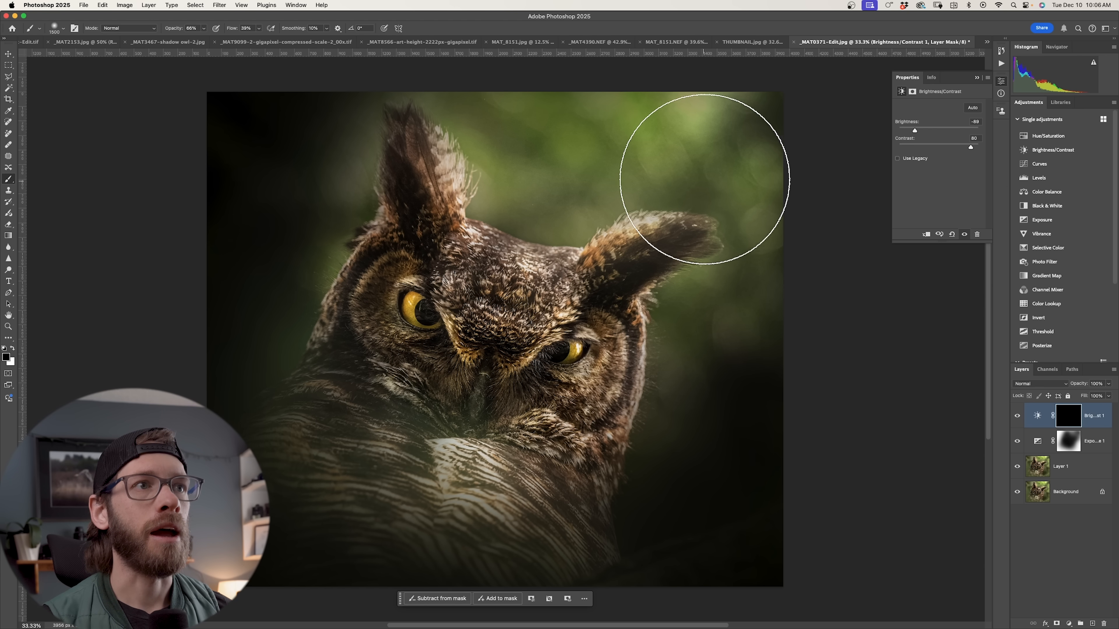
pyautogui.press('x')
pyautogui.moveTo(687, 160); pyautogui.dragTo(697, 180)
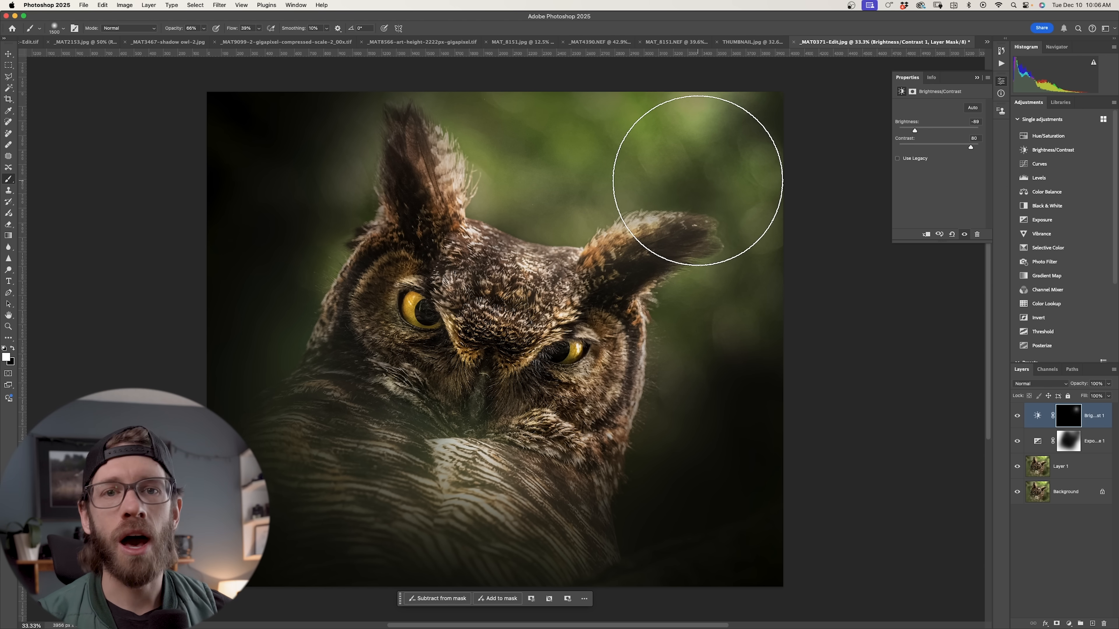
pyautogui.moveTo(517, 138)
pyautogui.mouseDown()
pyautogui.moveTo(493, 92)
pyautogui.moveTo(587, 80)
pyautogui.moveTo(558, 152)
pyautogui.moveTo(473, 87)
pyautogui.moveTo(294, 220)
pyautogui.moveTo(199, 115)
pyautogui.mouseUp()
pyautogui.moveTo(781, 187)
pyautogui.mouseDown()
pyautogui.moveTo(742, 275)
pyautogui.moveTo(700, 175)
pyautogui.moveTo(756, 120)
pyautogui.mouseUp()
# Step: Reduce the brush size and paint white on the Brightness/Contrast mask around the tip of the owl's right-hand ear
pyautogui.press('[')
pyautogui.press('[')
pyautogui.press('[')
pyautogui.press('[')
pyautogui.press('[')
pyautogui.press('[')
pyautogui.press('[')
pyautogui.press('[')
pyautogui.moveTo(705, 238); pyautogui.dragTo(679, 253)
# Step: Paint white on the Brightness/Contrast mask over the right-hand, lower and upper background with a brush of about 1300 px
pyautogui.press(']')
pyautogui.press(']')
pyautogui.press(']')
pyautogui.press(']')
pyautogui.press(']')
pyautogui.press(']')
pyautogui.moveTo(724, 295)
pyautogui.mouseDown()
pyautogui.moveTo(751, 313)
pyautogui.moveTo(694, 409)
pyautogui.moveTo(691, 452)
pyautogui.mouseUp()
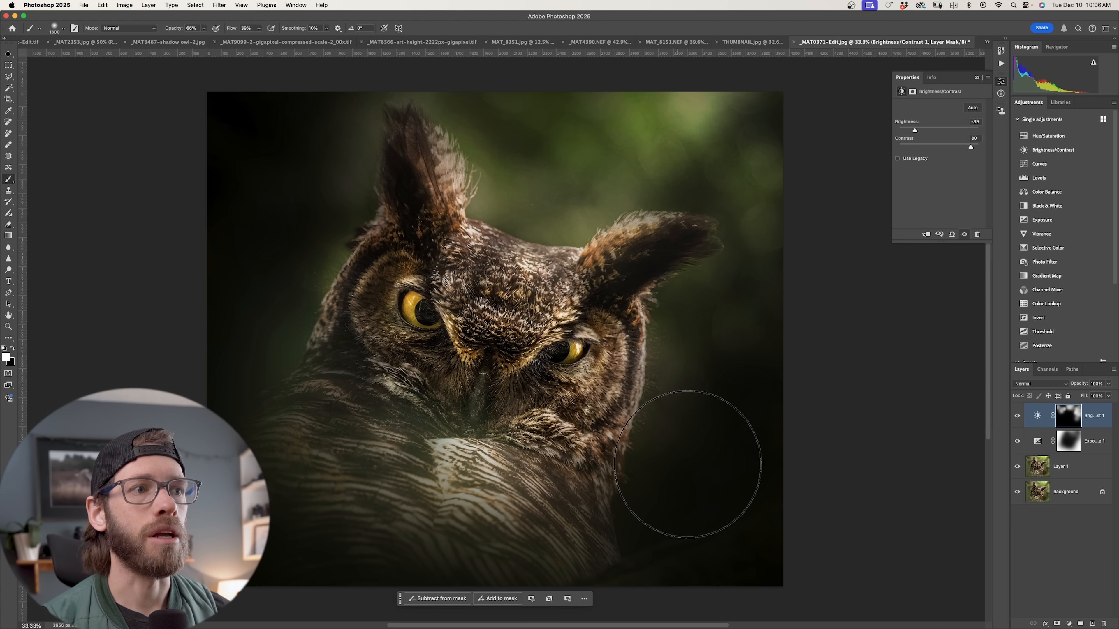
pyautogui.moveTo(771, 532); pyautogui.dragTo(520, 551)
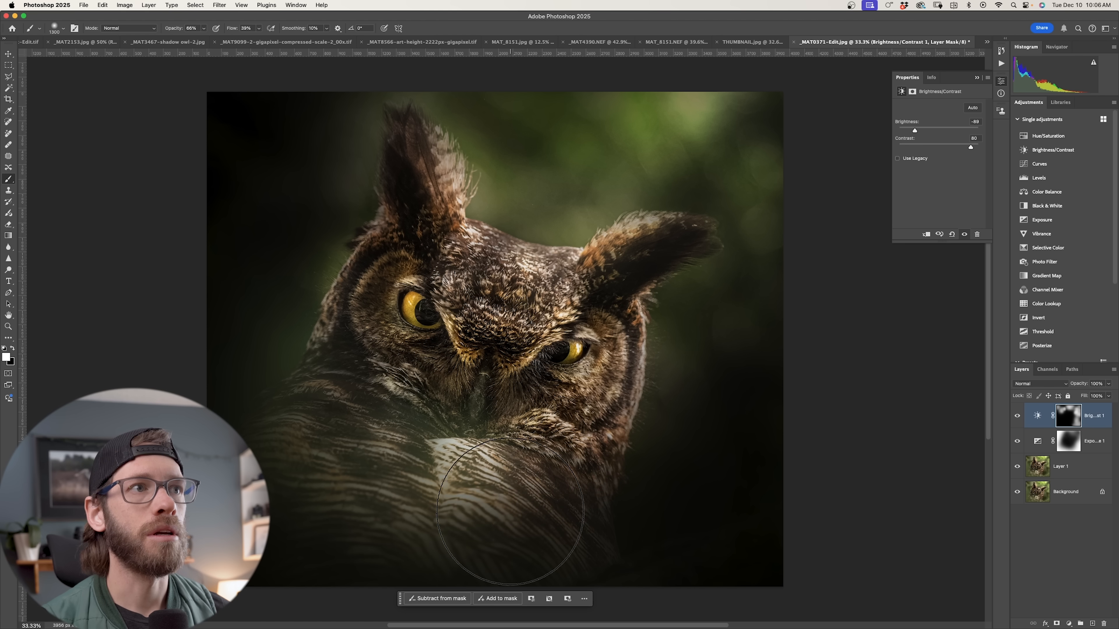
pyautogui.moveTo(575, 173)
pyautogui.mouseDown()
pyautogui.moveTo(517, 113)
pyautogui.moveTo(592, 139)
pyautogui.moveTo(578, 171)
pyautogui.moveTo(651, 184)
pyautogui.moveTo(735, 163)
pyautogui.moveTo(744, 128)
pyautogui.mouseUp()
# Step: Shrink the brush considerably and paint white on the Brightness/Contrast mask over the feathers across the owl's forehead
pyautogui.press('[')
pyautogui.press('[')
pyautogui.press('[')
pyautogui.press('[')
pyautogui.press('[')
pyautogui.press('[')
pyautogui.press('[')
pyautogui.press('[')
pyautogui.press('[')
pyautogui.press('[')
pyautogui.press('[')
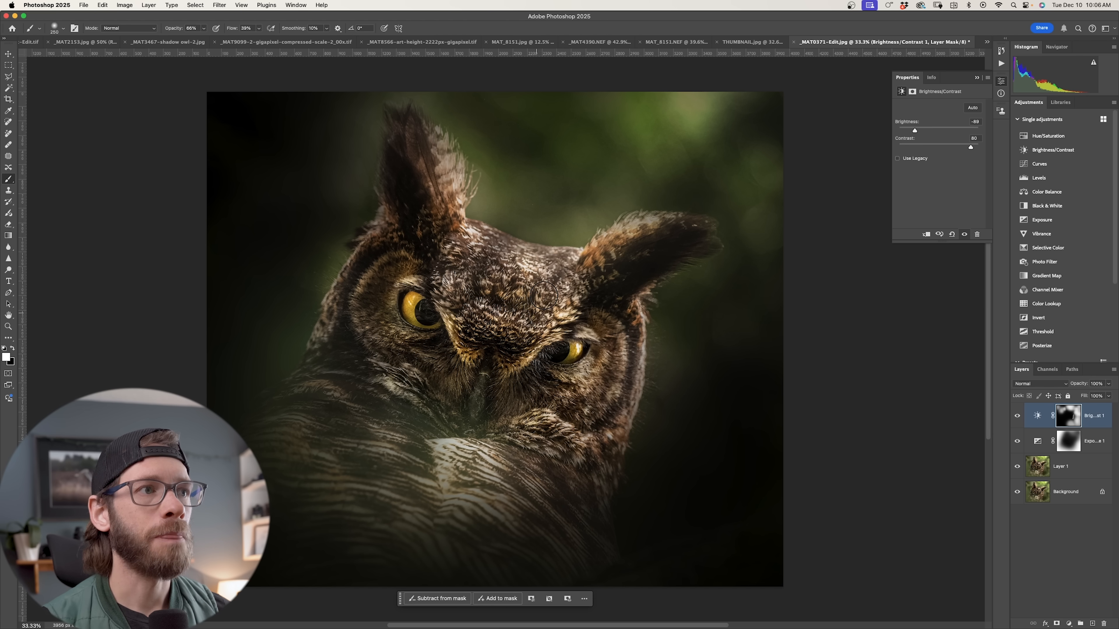
pyautogui.press('[')
pyautogui.press('[')
pyautogui.press('[')
pyautogui.press('[')
pyautogui.press('[')
pyautogui.press('[')
pyautogui.moveTo(515, 253)
pyautogui.mouseDown()
pyautogui.moveTo(490, 253)
pyautogui.moveTo(492, 242)
pyautogui.moveTo(560, 257)
pyautogui.moveTo(566, 277)
pyautogui.moveTo(553, 263)
pyautogui.mouseUp()
pyautogui.moveTo(617, 248)
pyautogui.mouseDown()
pyautogui.moveTo(626, 262)
pyautogui.moveTo(568, 272)
pyautogui.mouseUp()
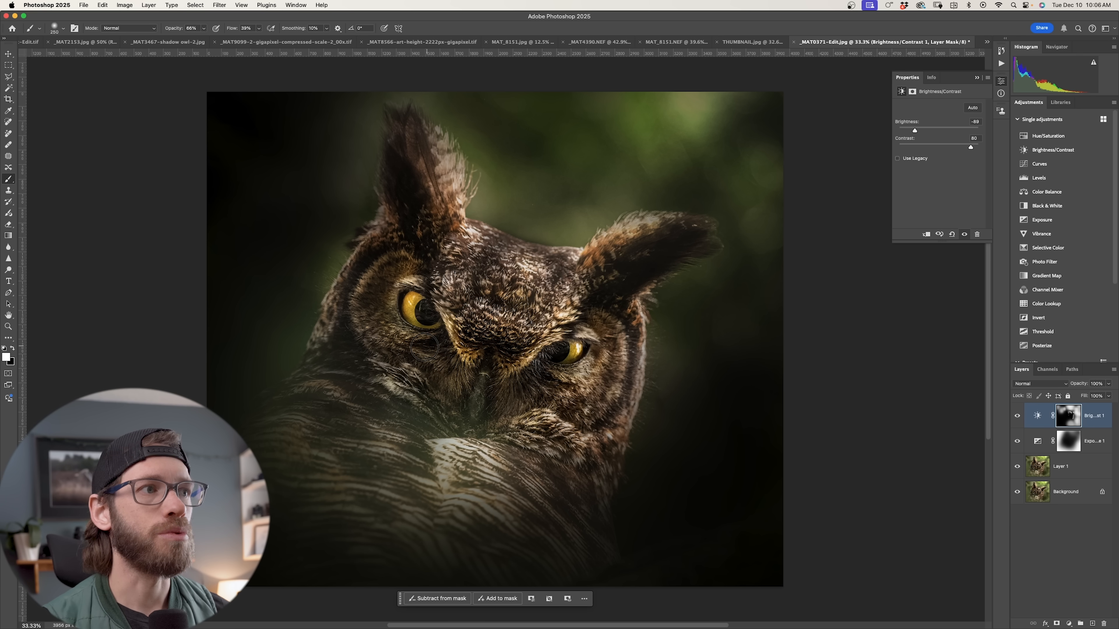
# Step: Paint white on the Brightness/Contrast mask across the lower face and along the left-hand ear with a slightly larger brush
pyautogui.press(']')
pyautogui.moveTo(387, 389)
pyautogui.mouseDown()
pyautogui.moveTo(401, 463)
pyautogui.moveTo(368, 463)
pyautogui.moveTo(419, 500)
pyautogui.moveTo(502, 521)
pyautogui.moveTo(547, 473)
pyautogui.moveTo(604, 430)
pyautogui.mouseUp()
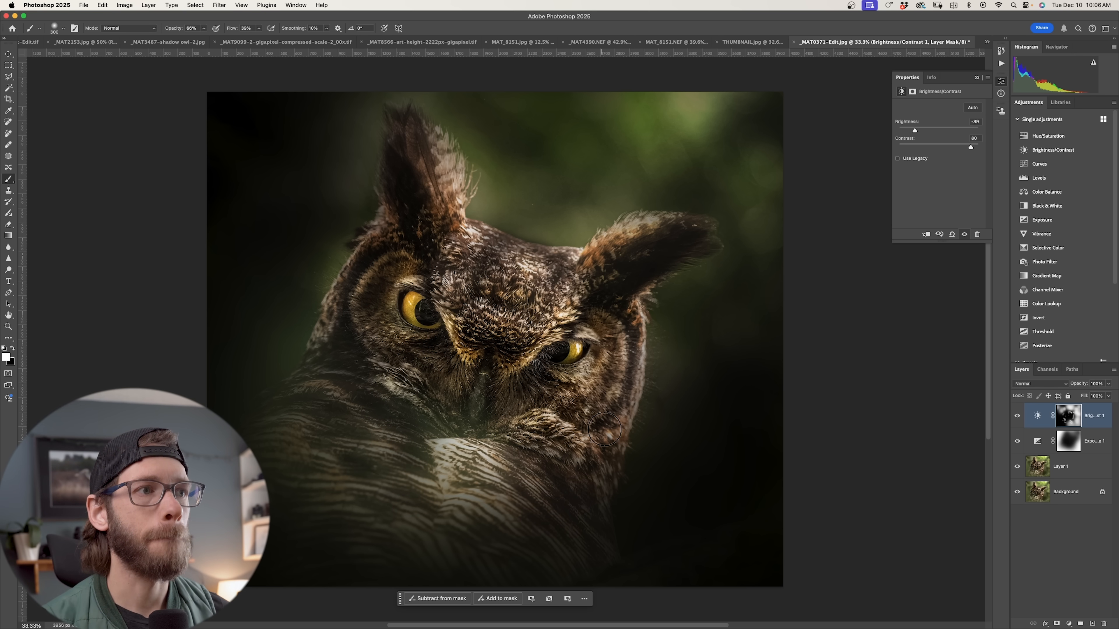
pyautogui.moveTo(461, 242)
pyautogui.mouseDown()
pyautogui.moveTo(423, 185)
pyautogui.moveTo(462, 181)
pyautogui.mouseUp()
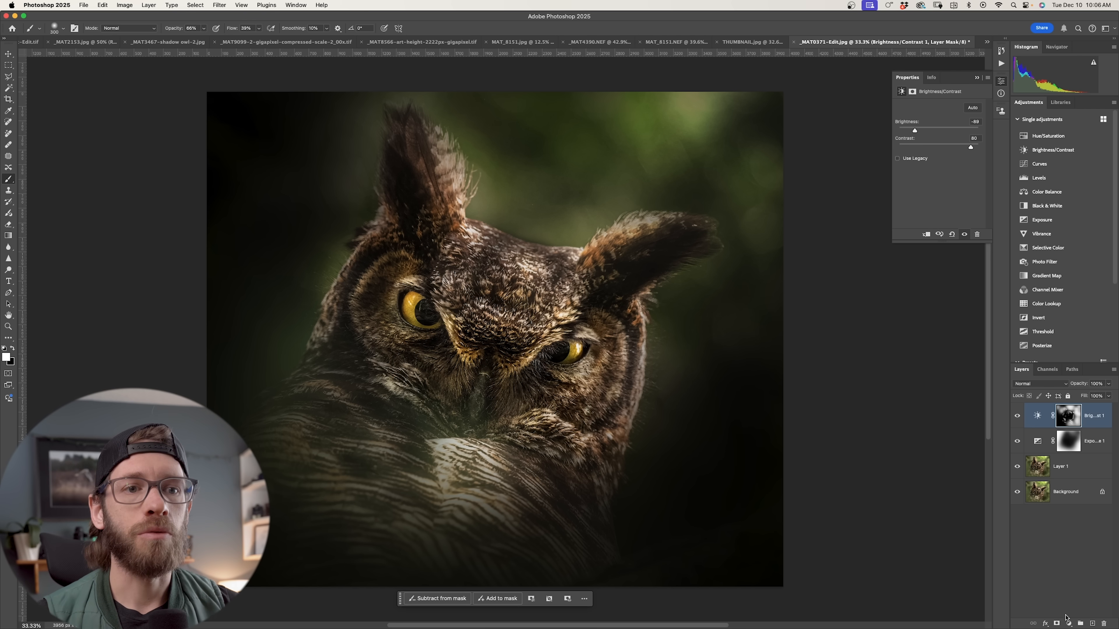
# Step: Add a Vibrance adjustment layer with Saturation at -100, and collapse its settings
pyautogui.click(1068, 623)
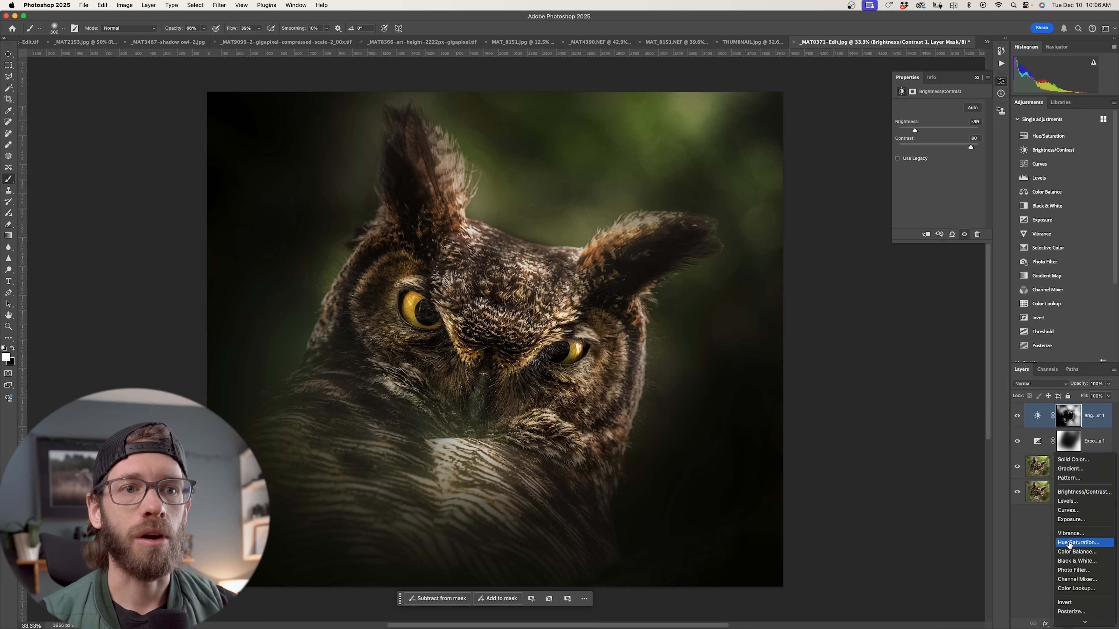
pyautogui.click(1074, 534)
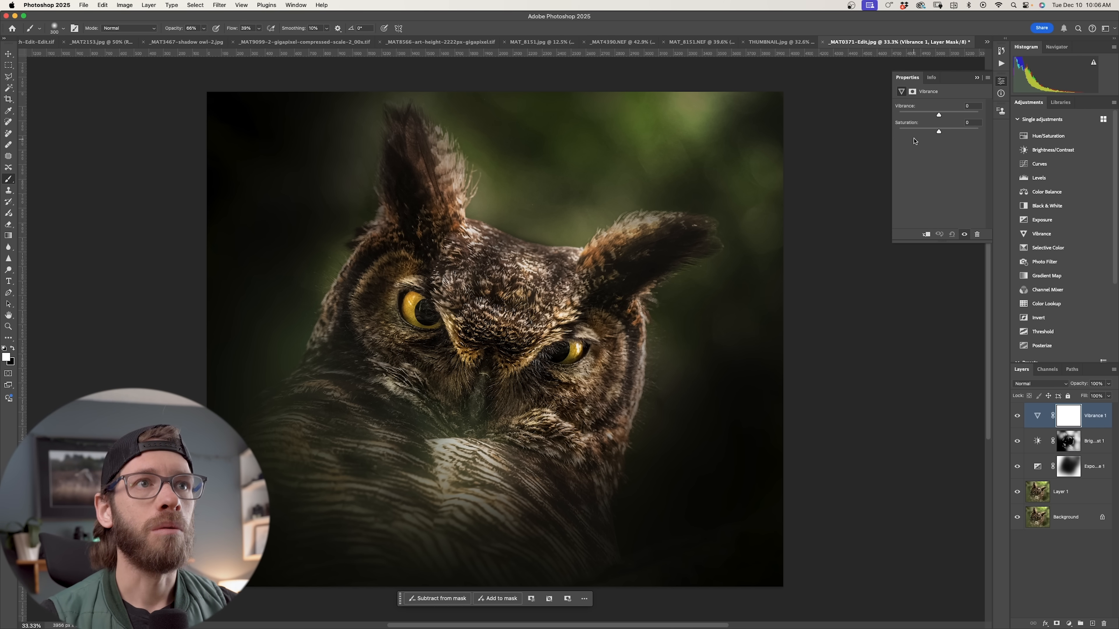
pyautogui.moveTo(911, 133); pyautogui.dragTo(898, 132)
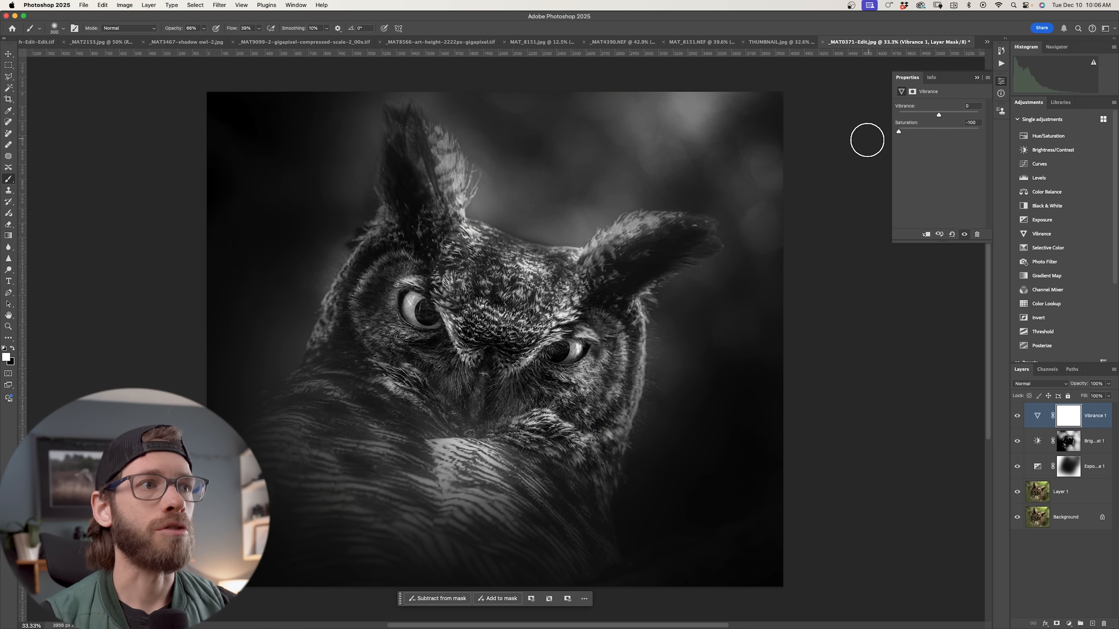
pyautogui.click(976, 77)
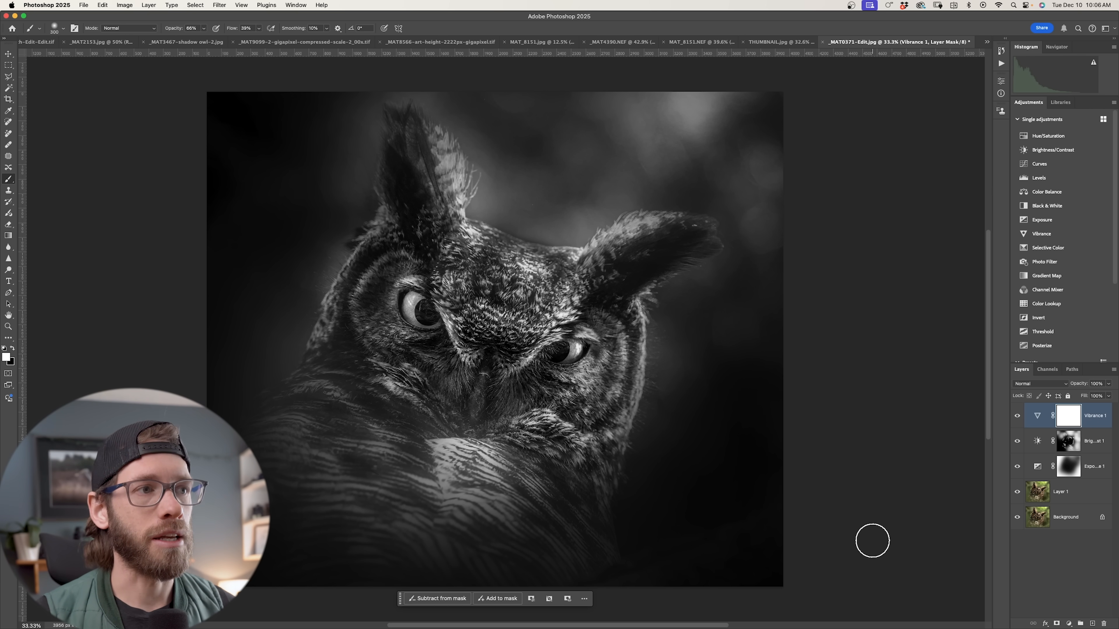
# Step: Compare the image with and without the Vibrance layer by toggling its visibility
pyautogui.press(']')
pyautogui.press(']')
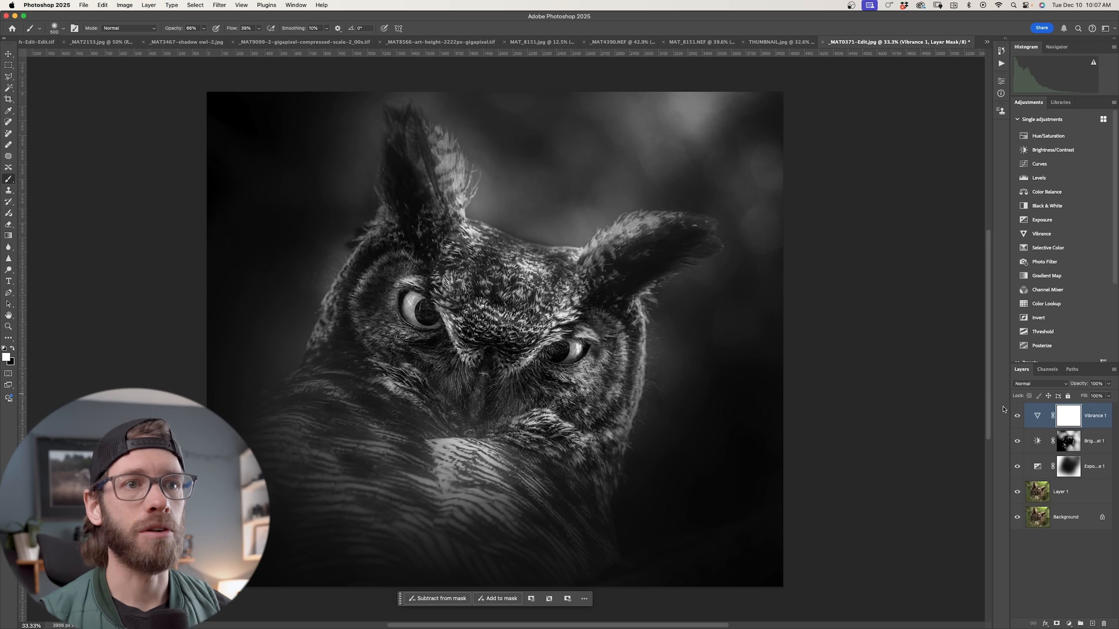
pyautogui.click(1017, 416)
pyautogui.click(1017, 417)
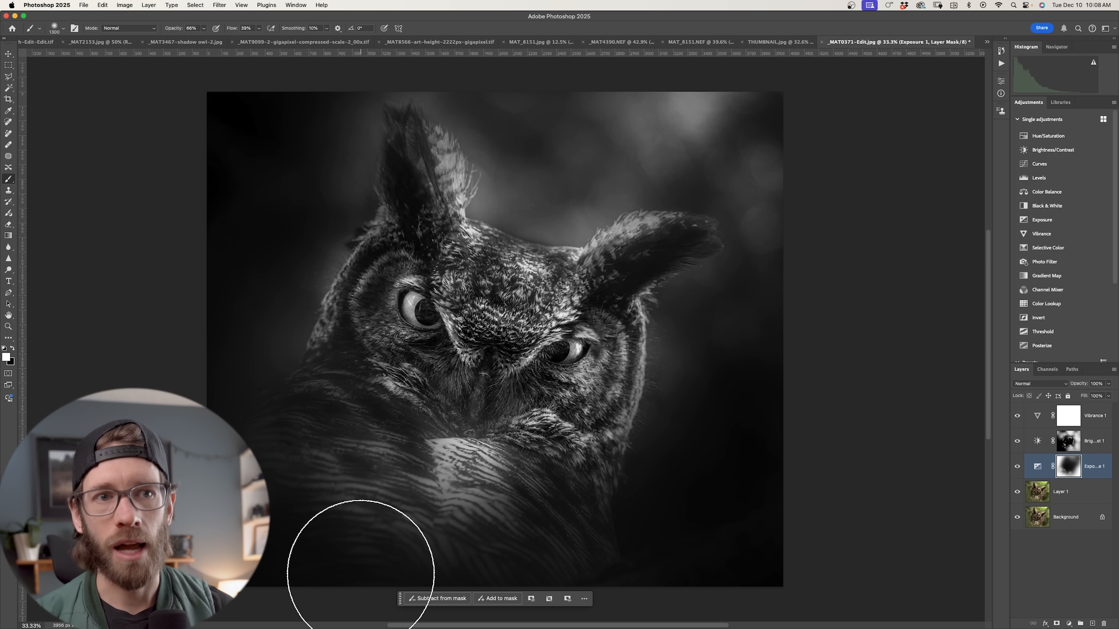
# Step: Add a Curves adjustment layer above the Vibrance layer and shape an S-curve that lifts the highlights
pyautogui.press('[')
pyautogui.press('[')
pyautogui.press('[')
pyautogui.press('[')
pyautogui.press('[')
pyautogui.press('[')
pyautogui.press('[')
pyautogui.click(1086, 421)
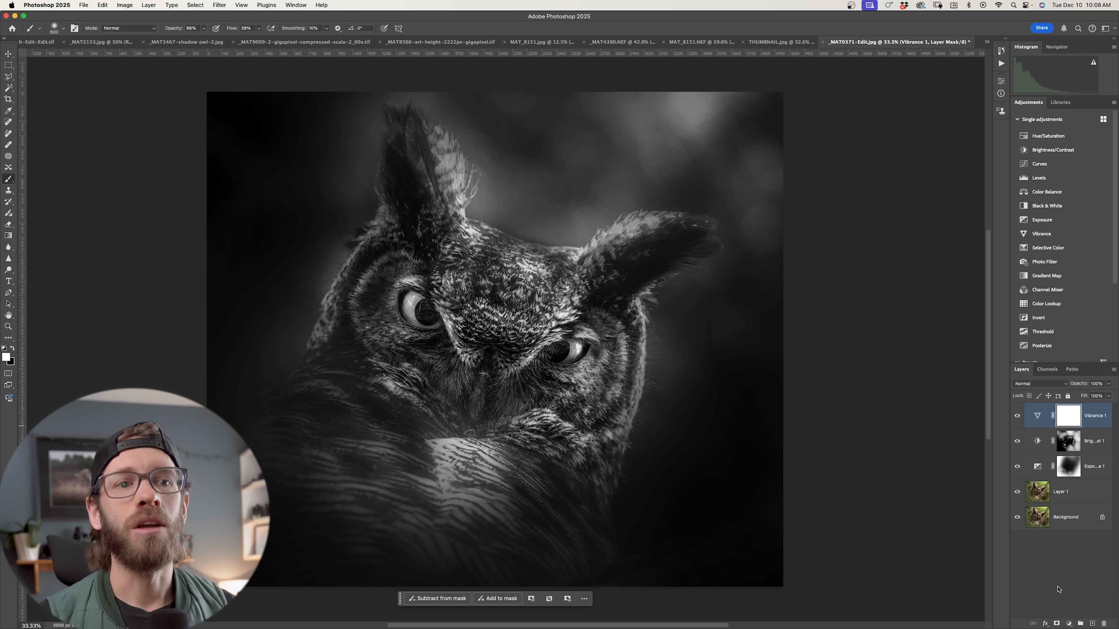
pyautogui.click(1069, 625)
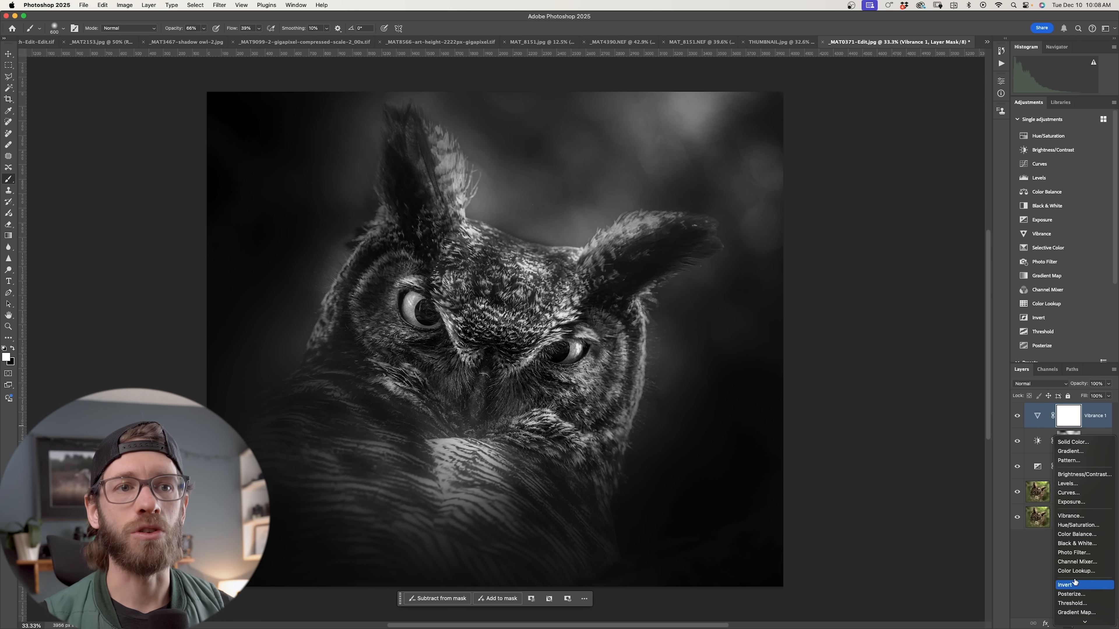
pyautogui.click(1087, 498)
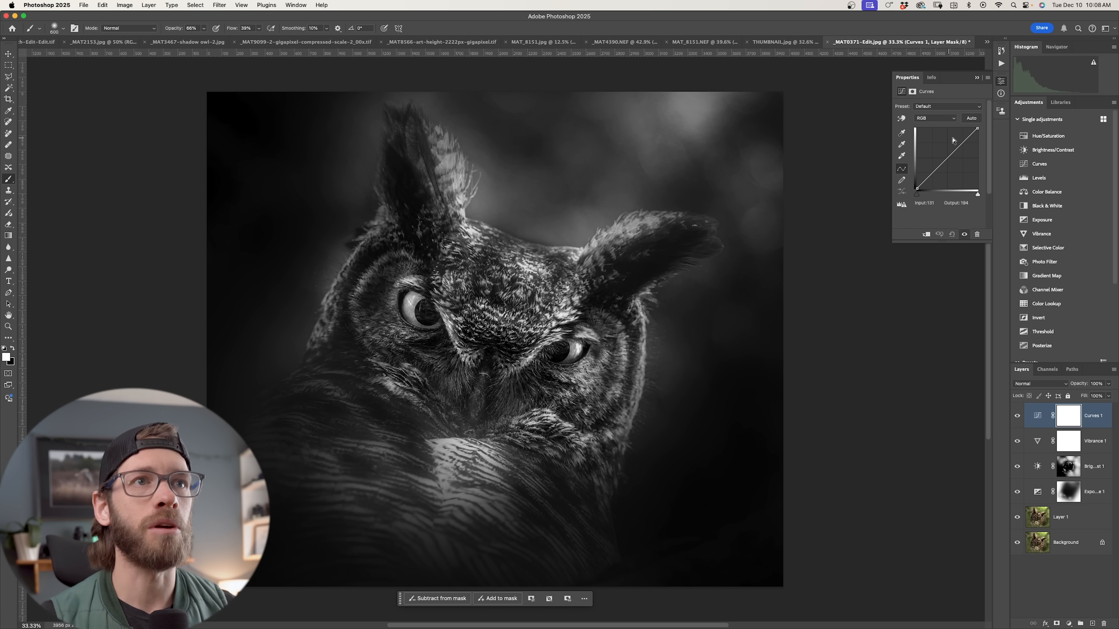
pyautogui.click(954, 140)
pyautogui.moveTo(954, 139); pyautogui.dragTo(935, 167)
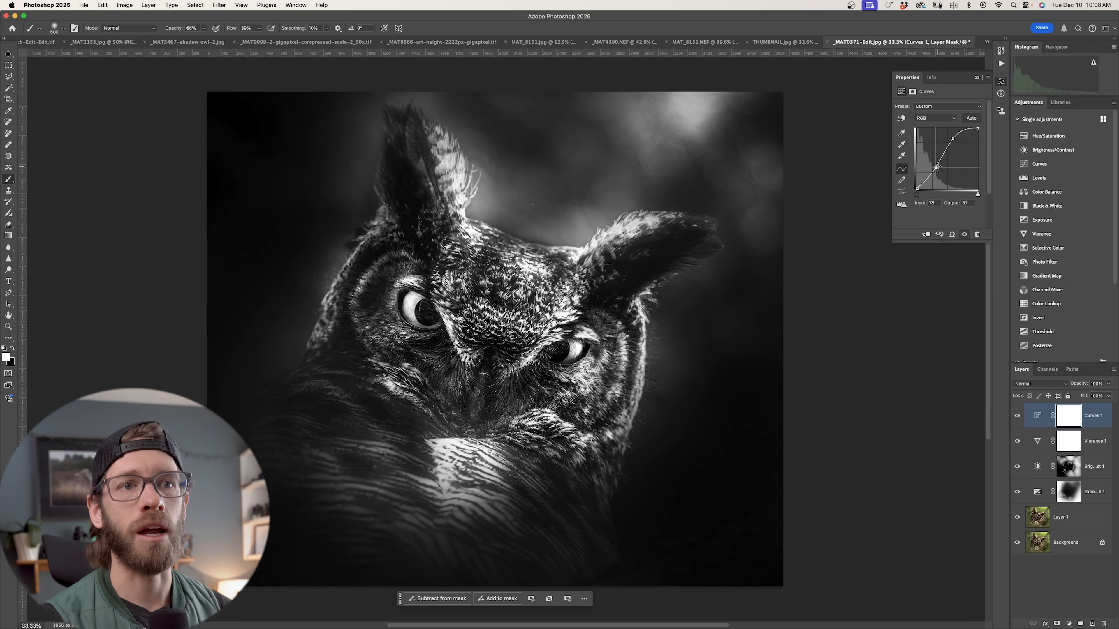
# Step: Invert the Curves mask and paint white over the owl's eyes, face highlights, ears and bright background patch, resizing the brush as needed
pyautogui.press('super+i')
pyautogui.press('[')
pyautogui.press('[')
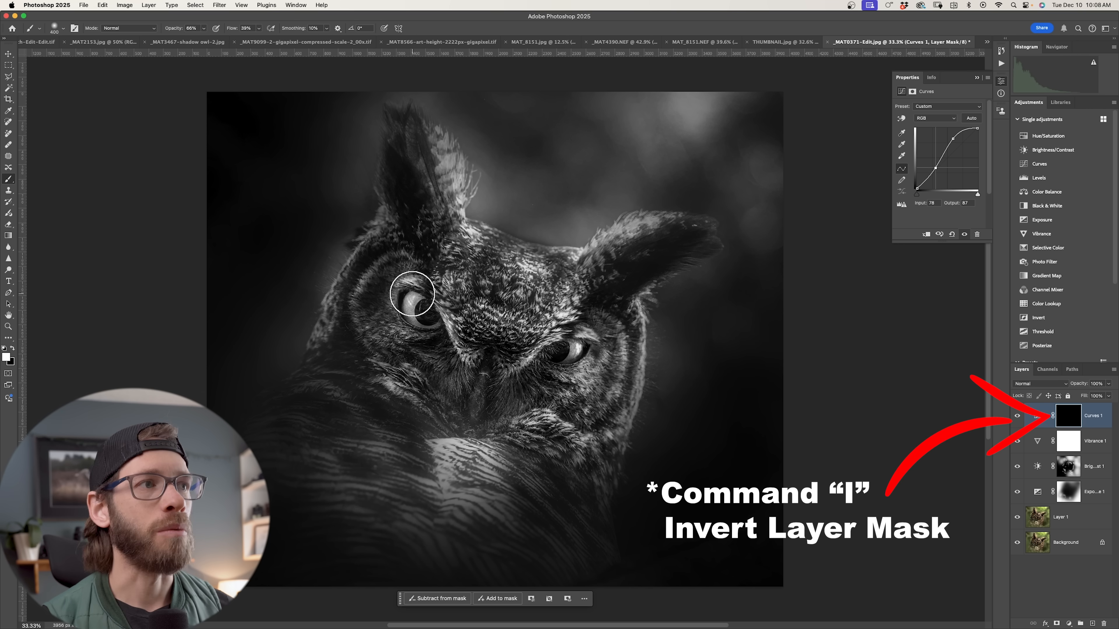
pyautogui.press(']')
pyautogui.press(']')
pyautogui.press(']')
pyautogui.press(']')
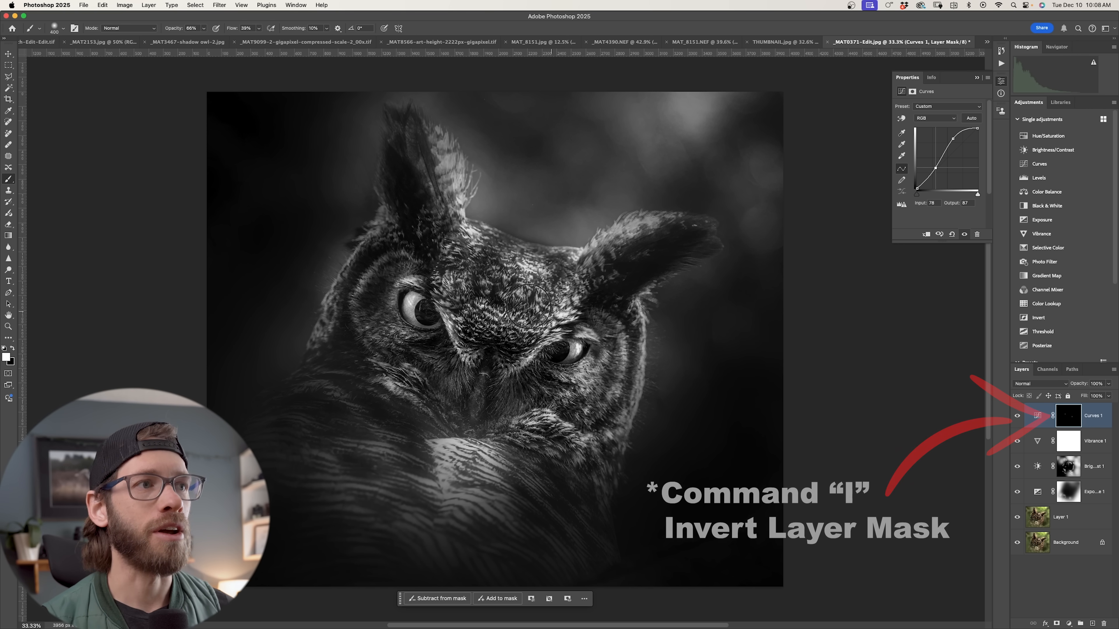
pyautogui.moveTo(480, 347)
pyautogui.mouseDown()
pyautogui.moveTo(466, 264)
pyautogui.moveTo(435, 160)
pyautogui.moveTo(644, 238)
pyautogui.moveTo(627, 229)
pyautogui.moveTo(670, 221)
pyautogui.moveTo(688, 168)
pyautogui.moveTo(662, 125)
pyautogui.moveTo(700, 98)
pyautogui.mouseUp()
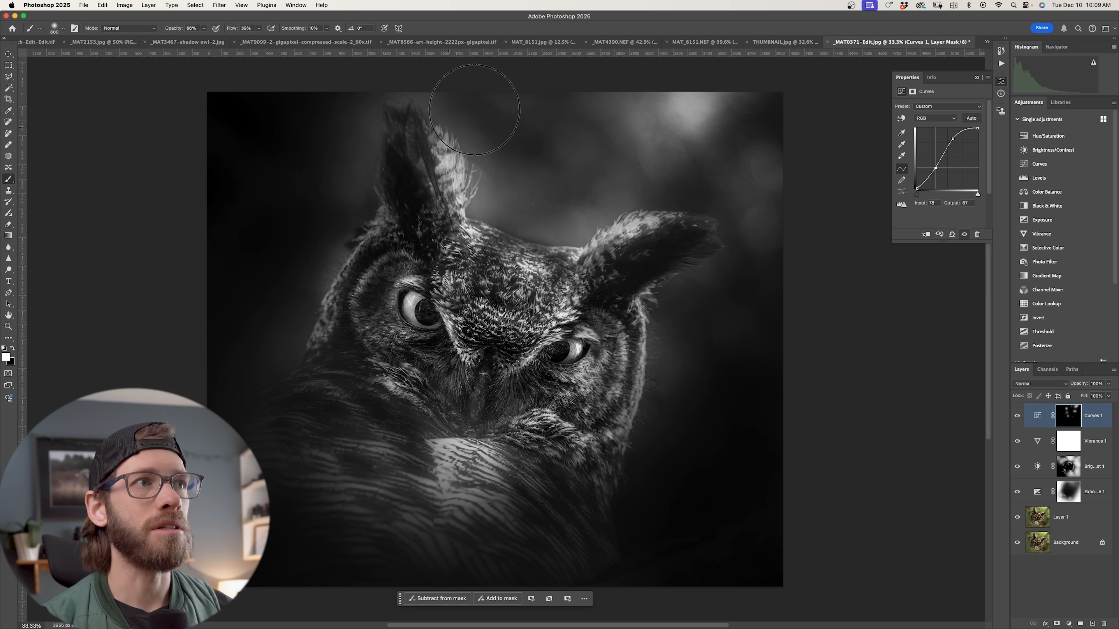
pyautogui.press('[')
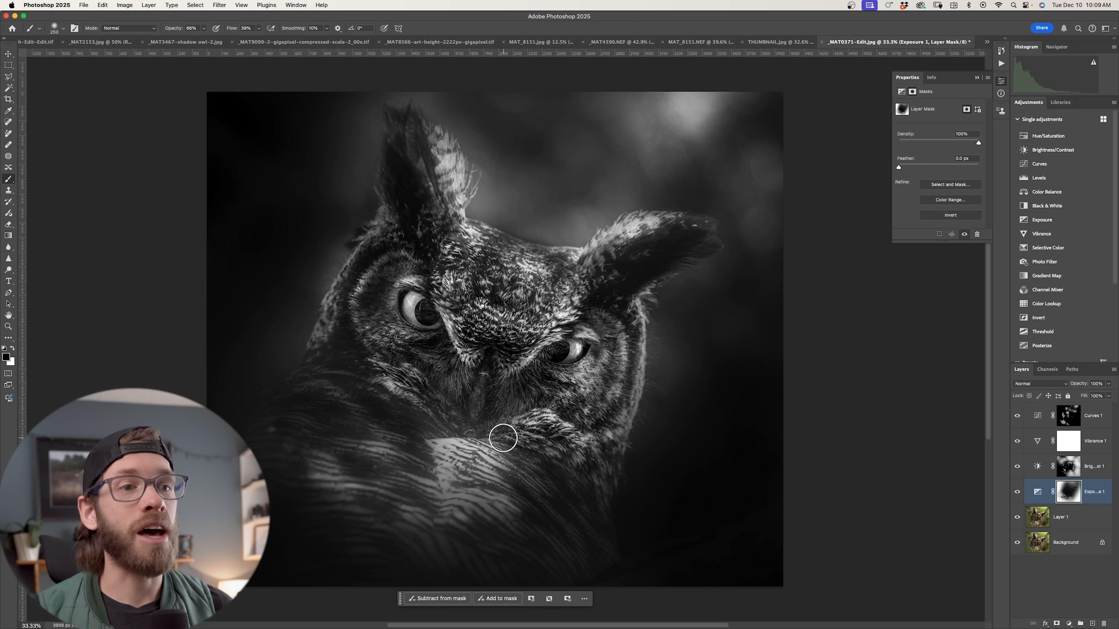
# Step: Compare the finished owl edit with the original photo by hiding and restoring all the other layers
pyautogui.keyDown('alt'); pyautogui.click(1018, 545); pyautogui.keyUp('alt')
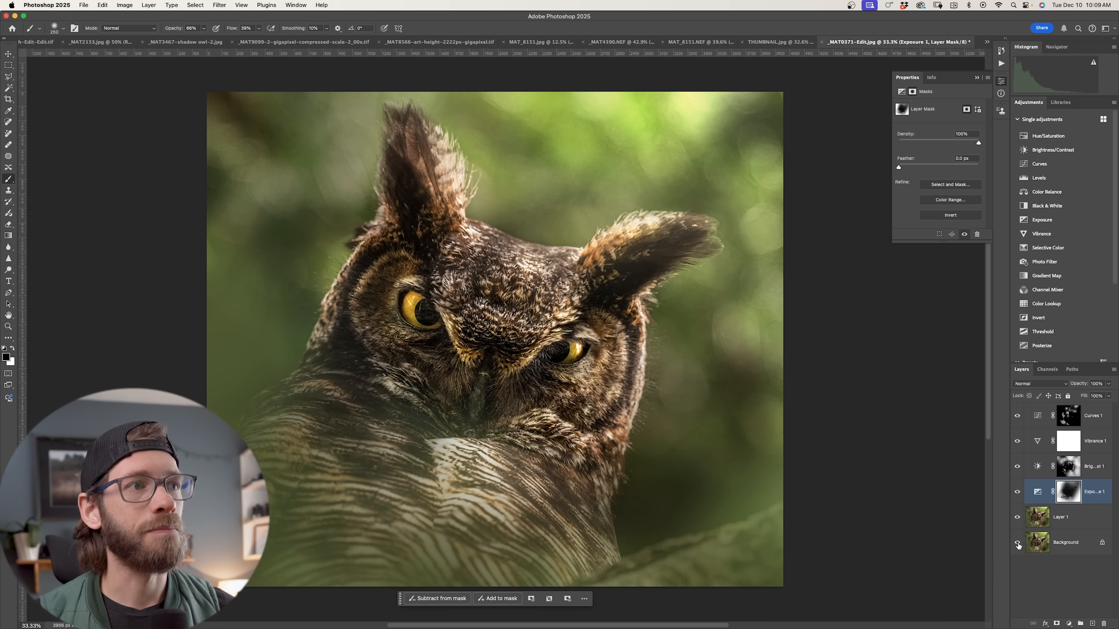
pyautogui.keyDown('alt'); pyautogui.click(1017, 545); pyautogui.keyUp('alt')
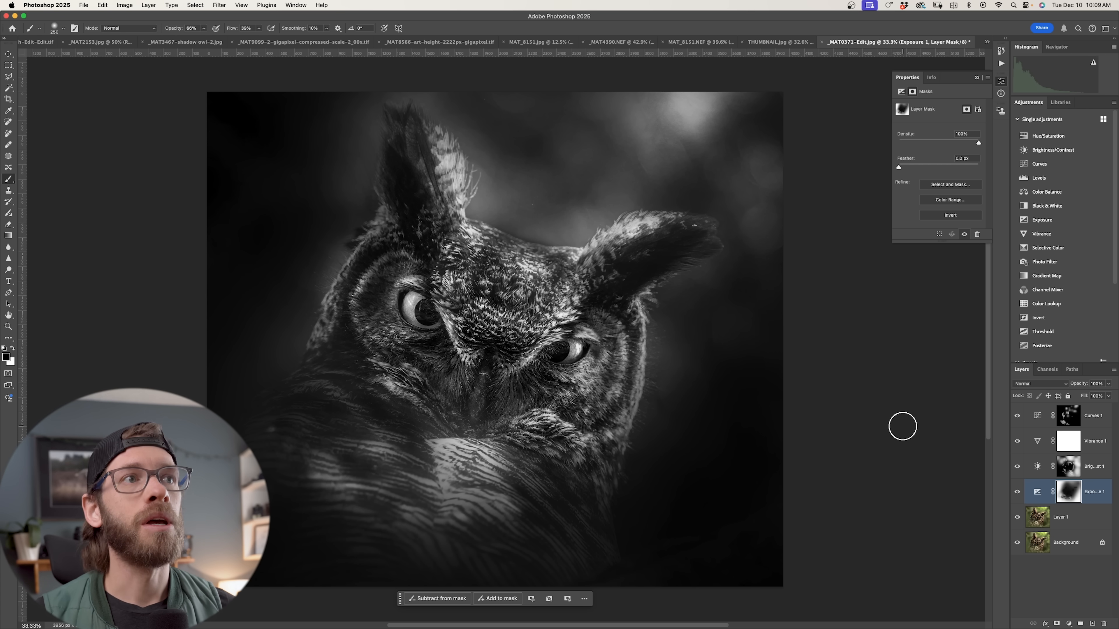
# Step: Switch to the wolf photo THUMBNAIL.jpg and duplicate its layer
pyautogui.click(777, 42)
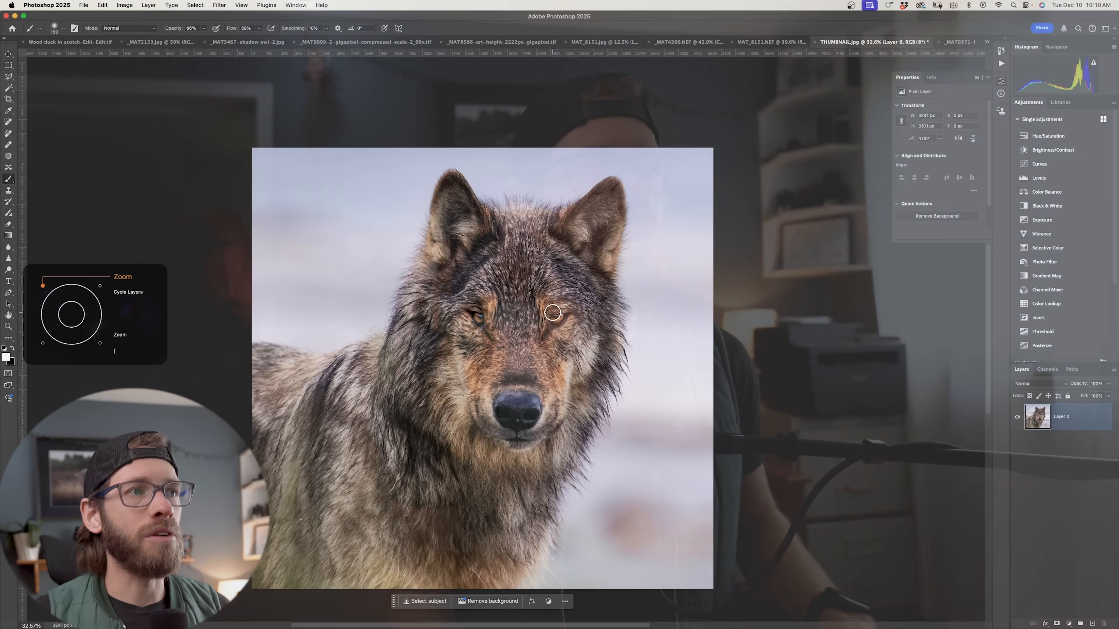
pyautogui.scroll(5, 617, 309)
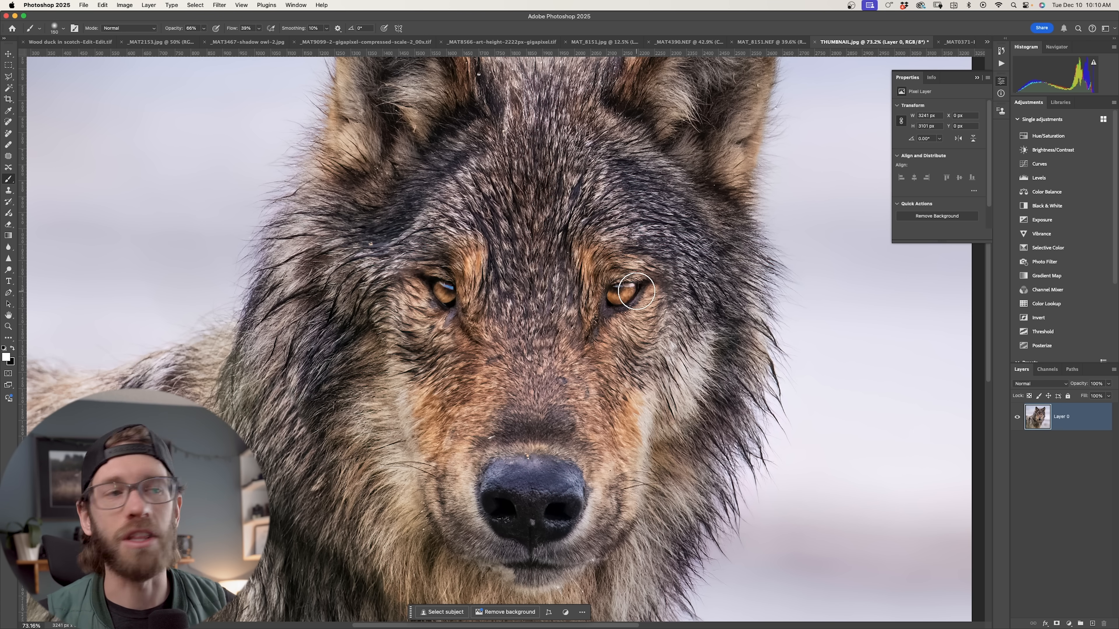
pyautogui.scroll(-5, 636, 291)
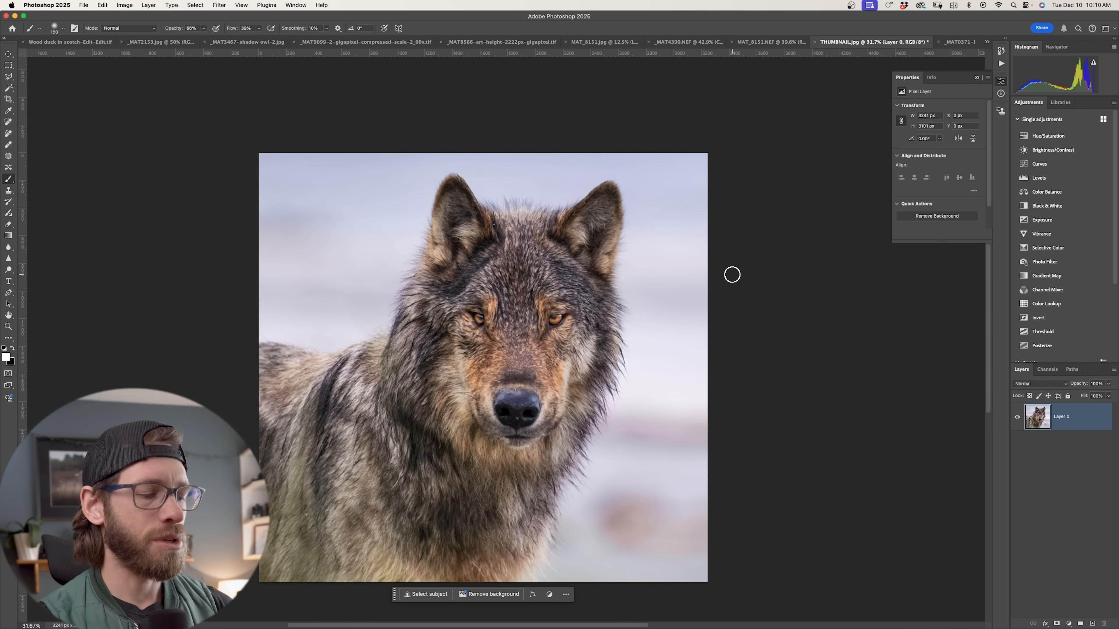
pyautogui.press('super+j')
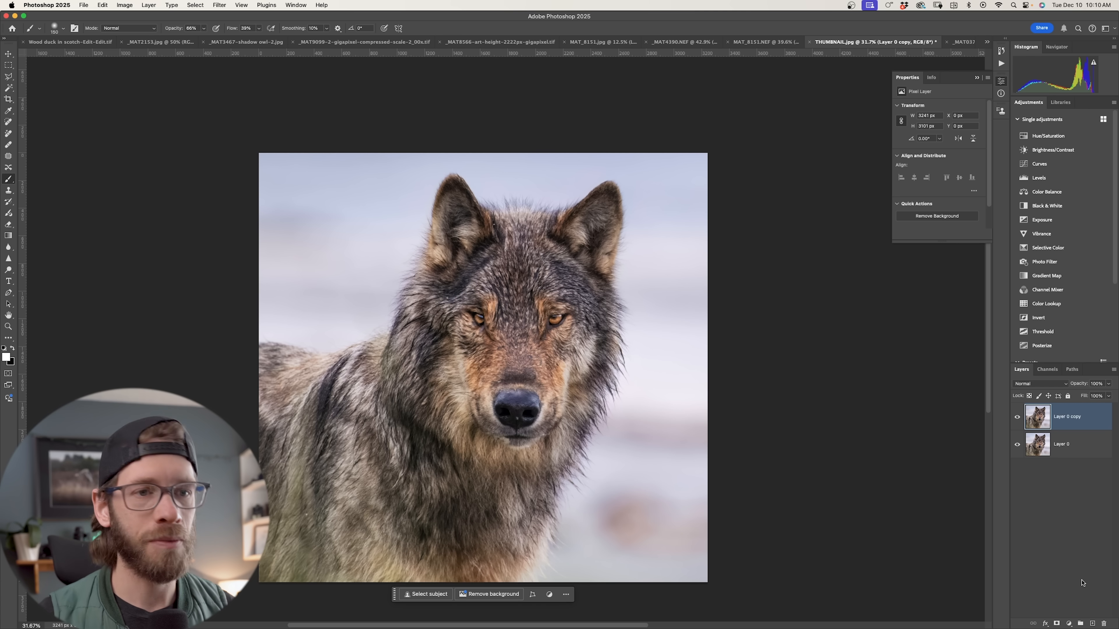
# Step: Add an Exposure adjustment layer above the wolf copy with Gamma Correction 0.50 and Exposure -5.14
pyautogui.click(1068, 623)
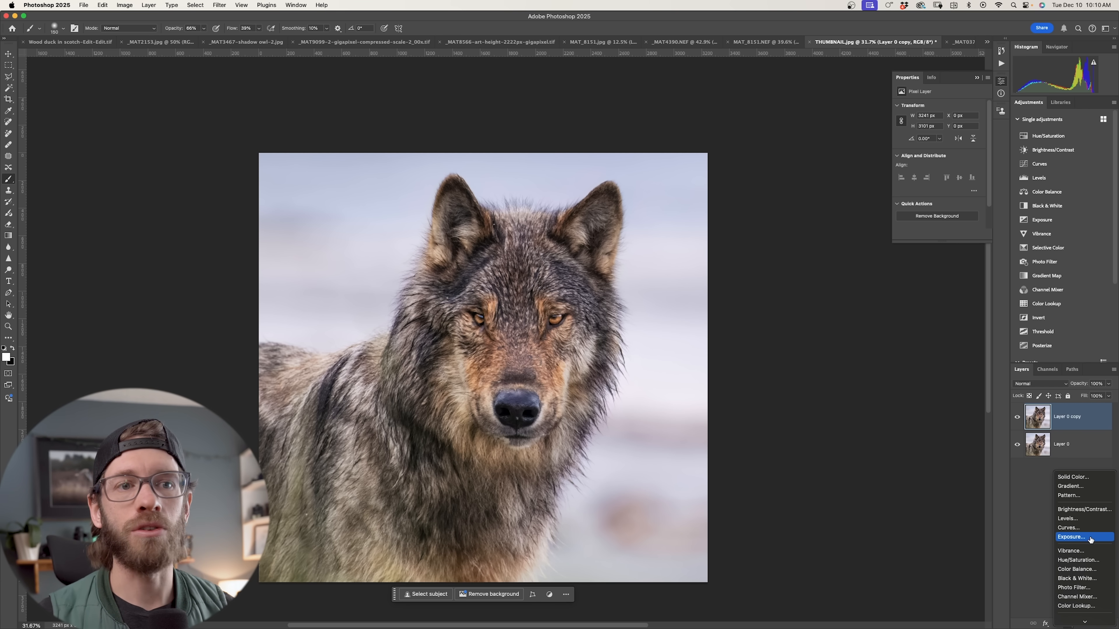
pyautogui.click(1089, 538)
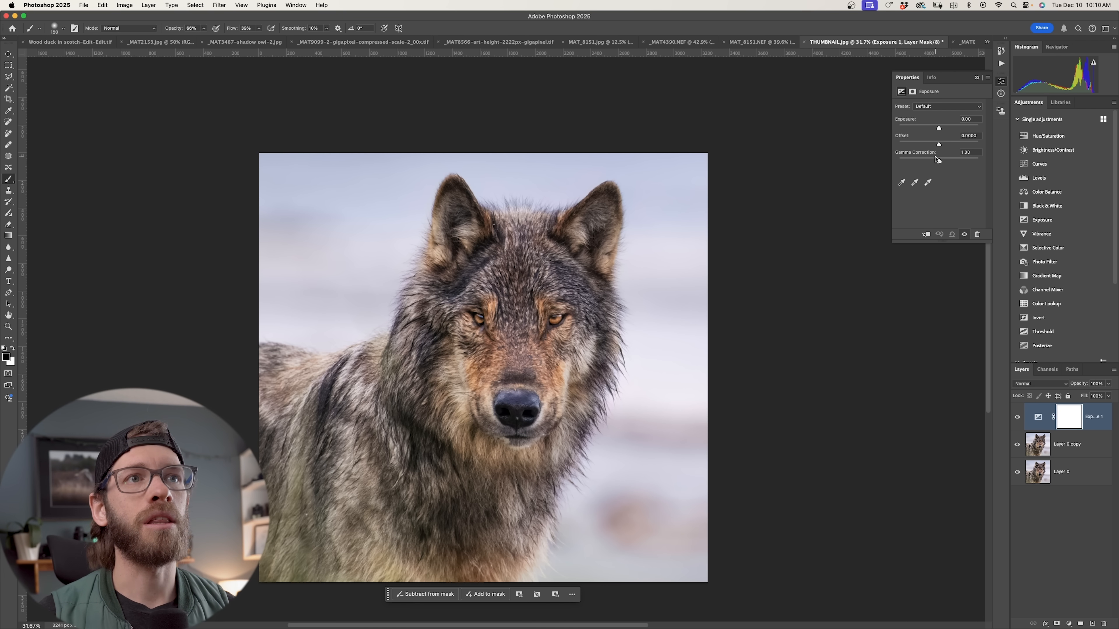
pyautogui.moveTo(940, 162); pyautogui.dragTo(957, 163)
pyautogui.scroll(5, 551, 179)
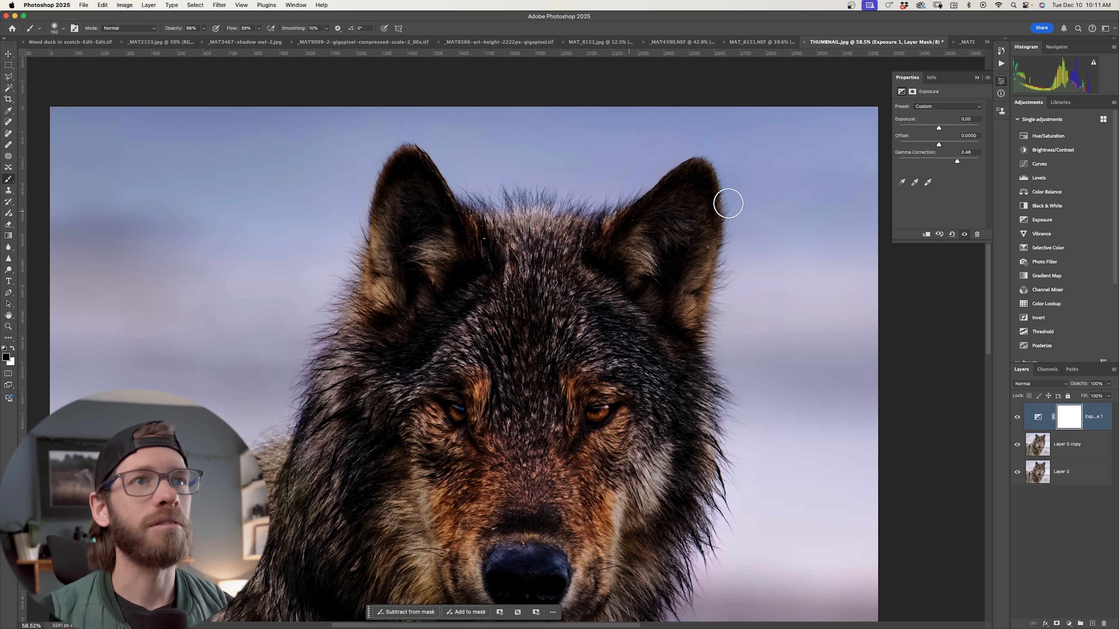
pyautogui.moveTo(956, 161); pyautogui.dragTo(956, 163)
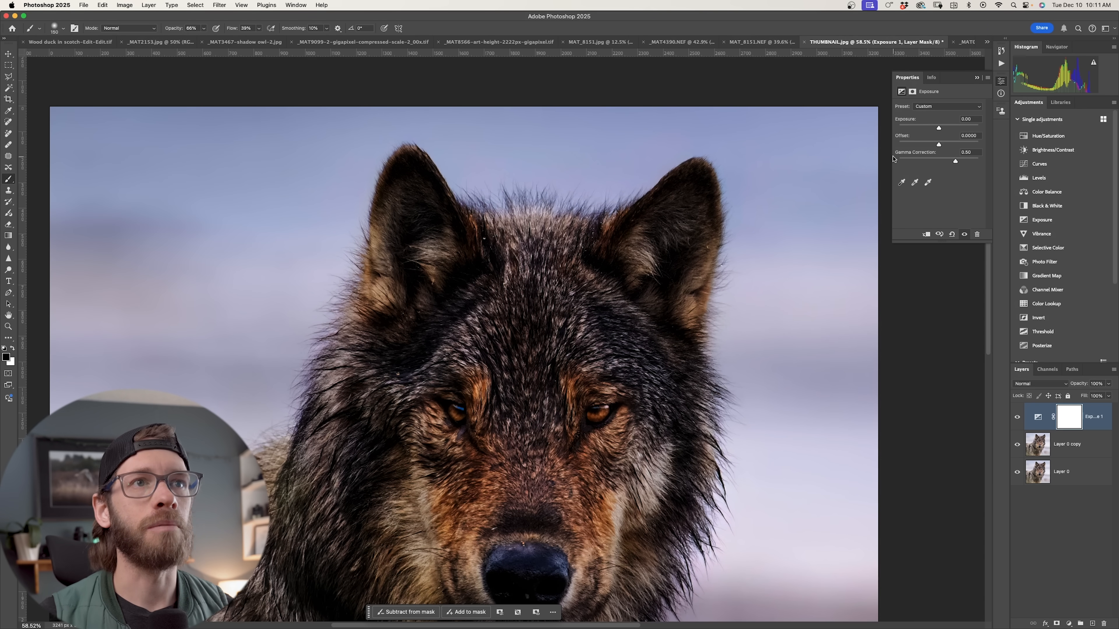
pyautogui.moveTo(939, 128); pyautogui.dragTo(916, 129)
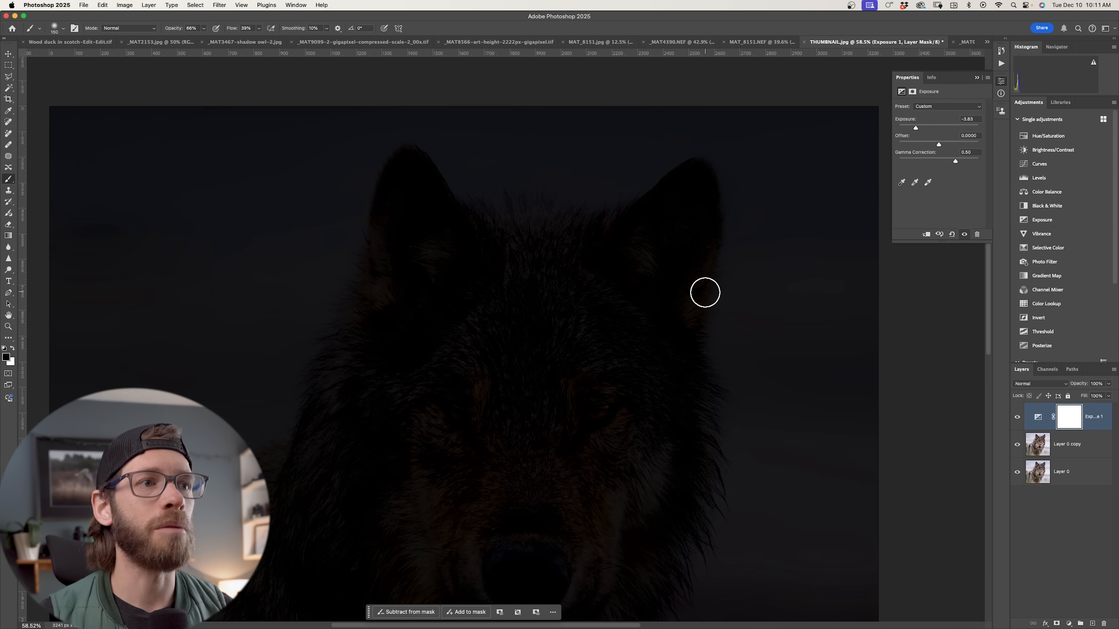
pyautogui.scroll(-6, 713, 295)
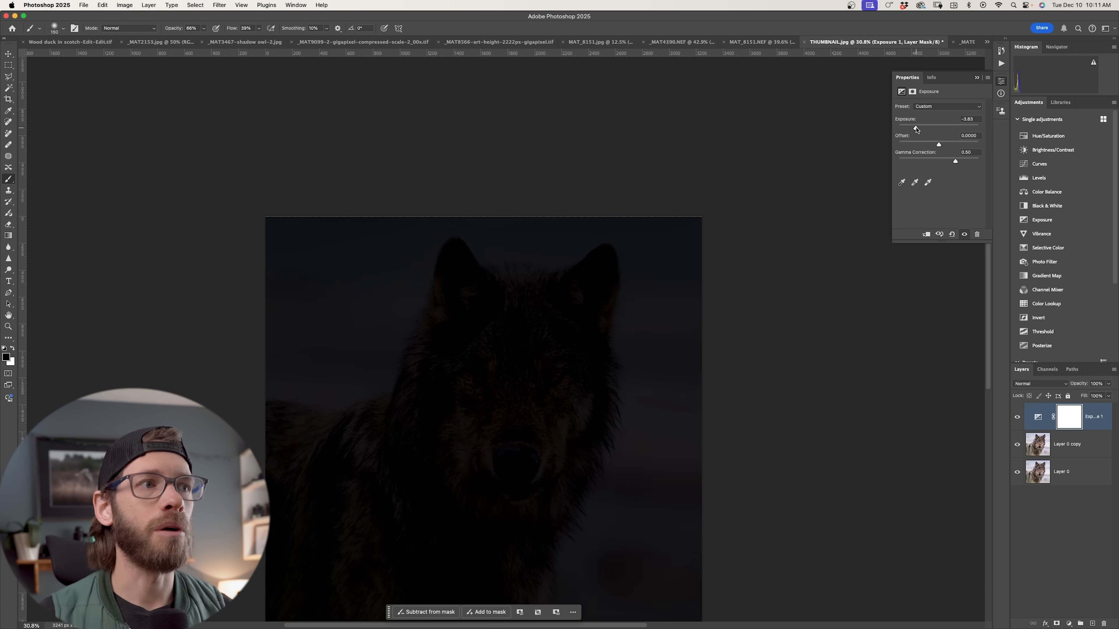
pyautogui.scroll(-3, 834, 297)
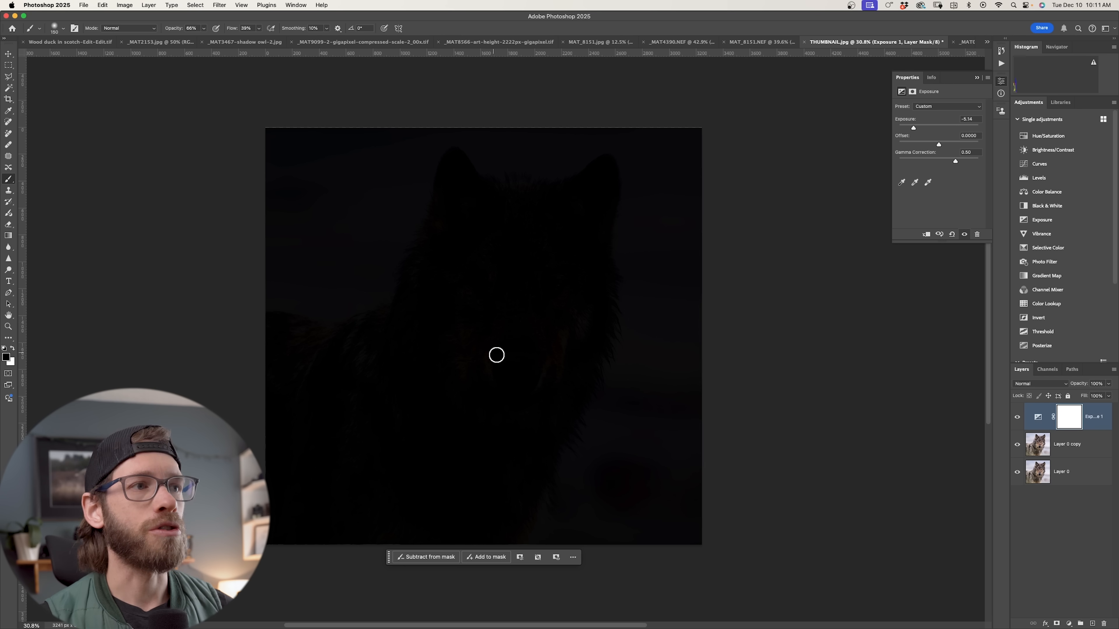
# Step: Enlarge the brush to about 2800 px and dab black on the Exposure mask over the wolf's head
pyautogui.press(']')
pyautogui.press(']')
pyautogui.press(']')
pyautogui.press(']')
pyautogui.press(']')
pyautogui.press(']')
pyautogui.press(']')
pyautogui.press(']')
pyautogui.press(']')
pyautogui.press(']')
pyautogui.press(']')
pyautogui.press(']')
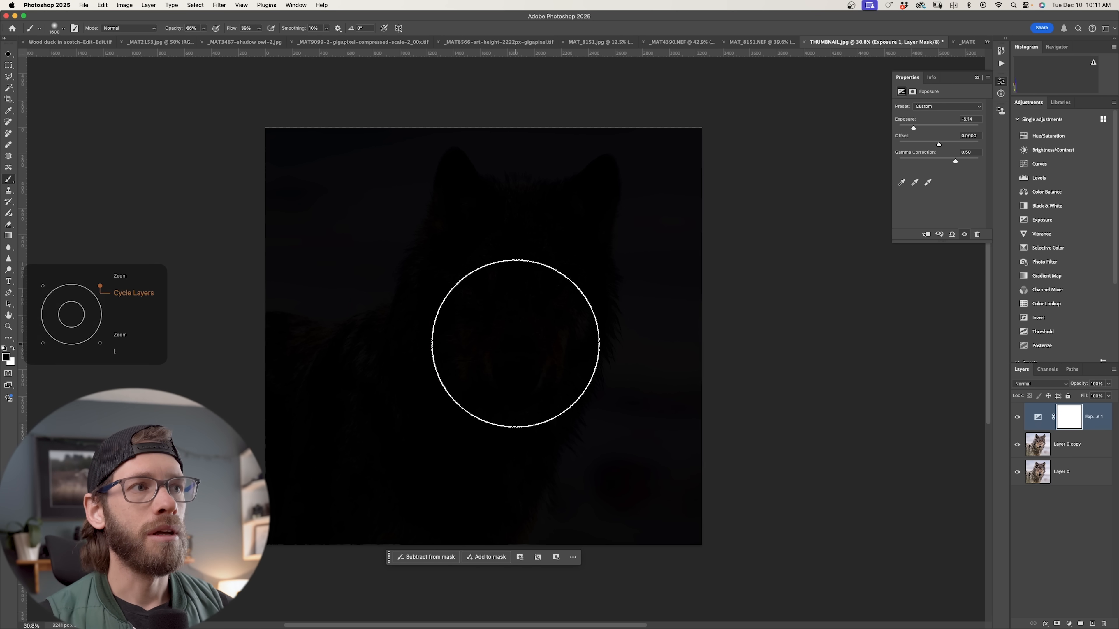
pyautogui.press(']')
pyautogui.press(']')
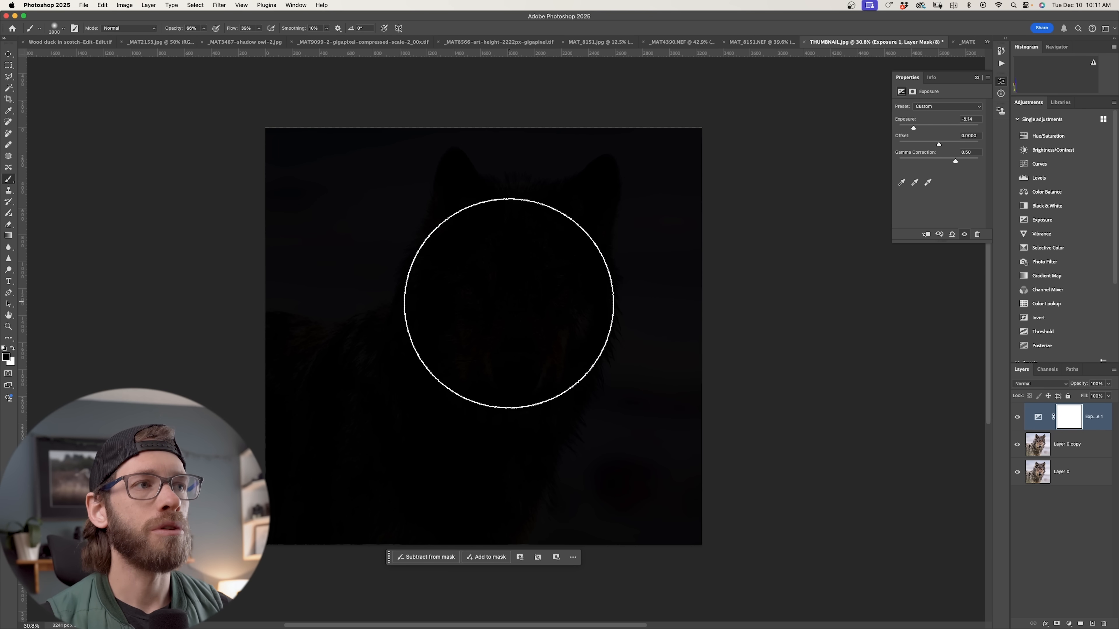
pyautogui.press(']')
pyautogui.press(']')
pyautogui.press(']')
pyautogui.press(']')
pyautogui.press(']')
pyautogui.press(']')
pyautogui.press(']')
pyautogui.press(']')
pyautogui.click(513, 296)
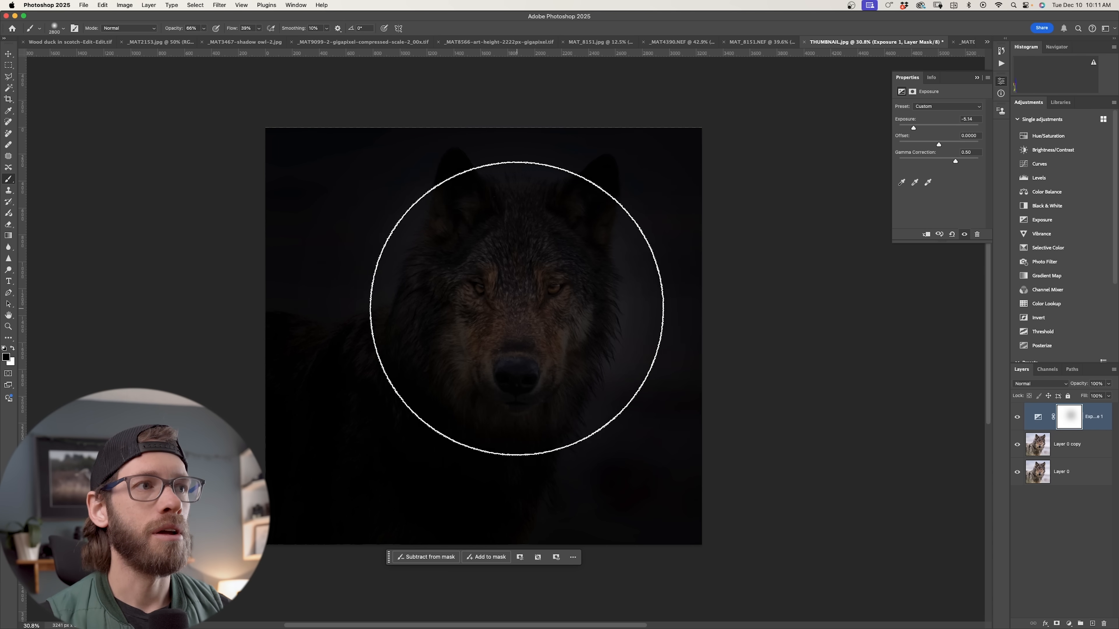
# Step: Paint more black on the Exposure mask over the wolf's face and muzzle, reducing the brush in stages to about 1500 px
pyautogui.press('[')
pyautogui.press('[')
pyautogui.press('[')
pyautogui.press('[')
pyautogui.press('[')
pyautogui.press('[')
pyautogui.press('[')
pyautogui.press('[')
pyautogui.press('[')
pyautogui.click(514, 308)
pyautogui.click(517, 308)
pyautogui.click(514, 348)
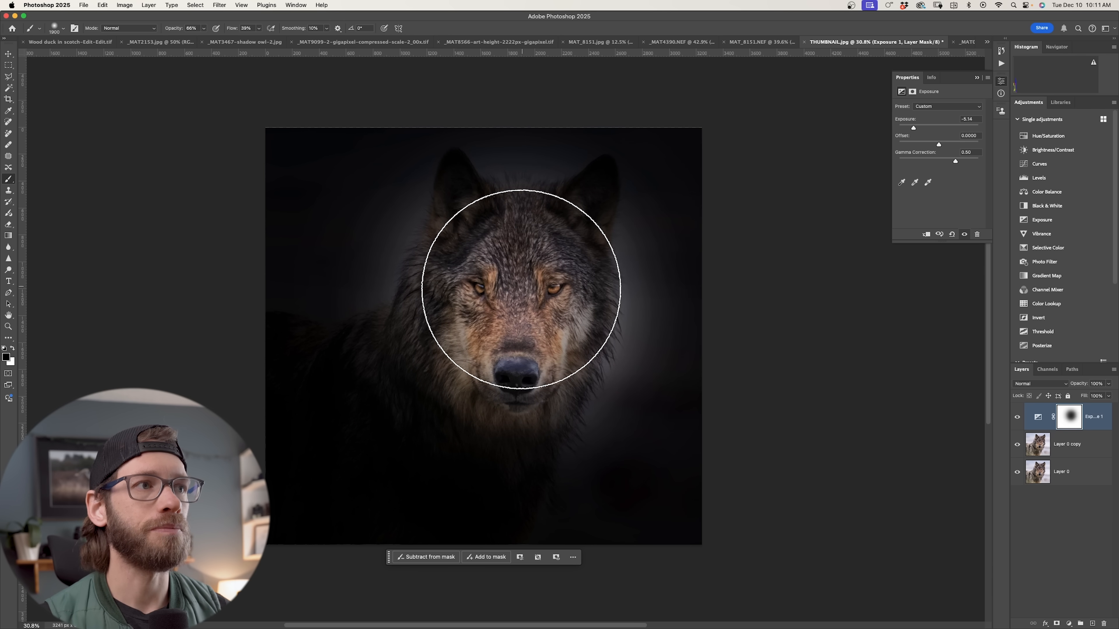
pyautogui.press('[')
pyautogui.press('[')
pyautogui.press('[')
pyautogui.press('[')
pyautogui.click(520, 293)
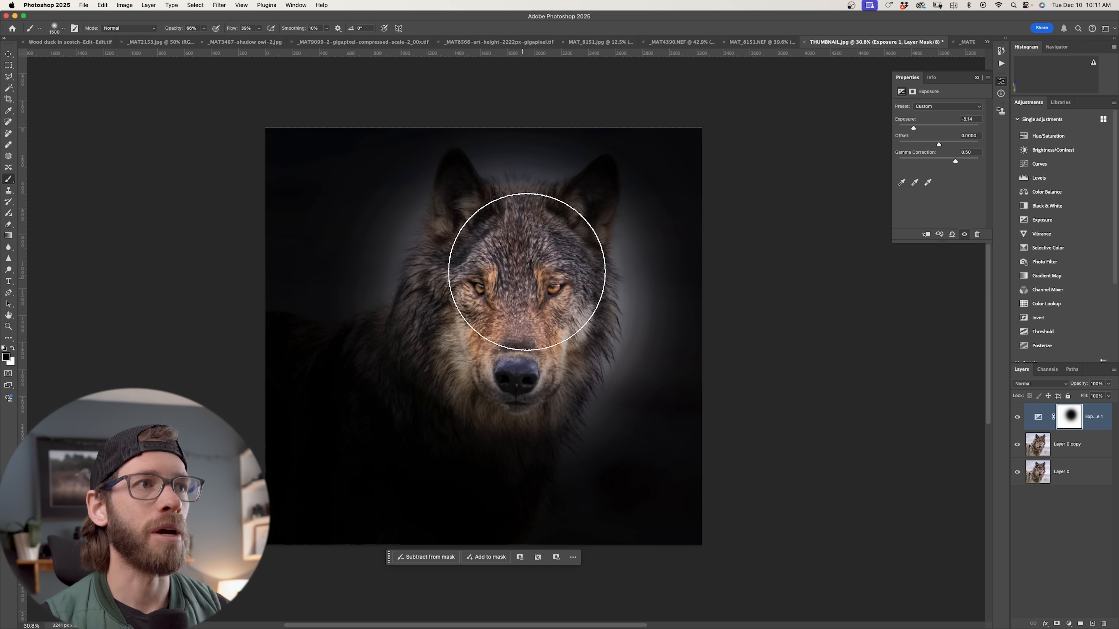
pyautogui.moveTo(521, 306)
pyautogui.mouseDown()
pyautogui.moveTo(518, 275)
pyautogui.moveTo(504, 295)
pyautogui.moveTo(512, 328)
pyautogui.mouseUp()
pyautogui.moveTo(517, 327); pyautogui.dragTo(522, 273)
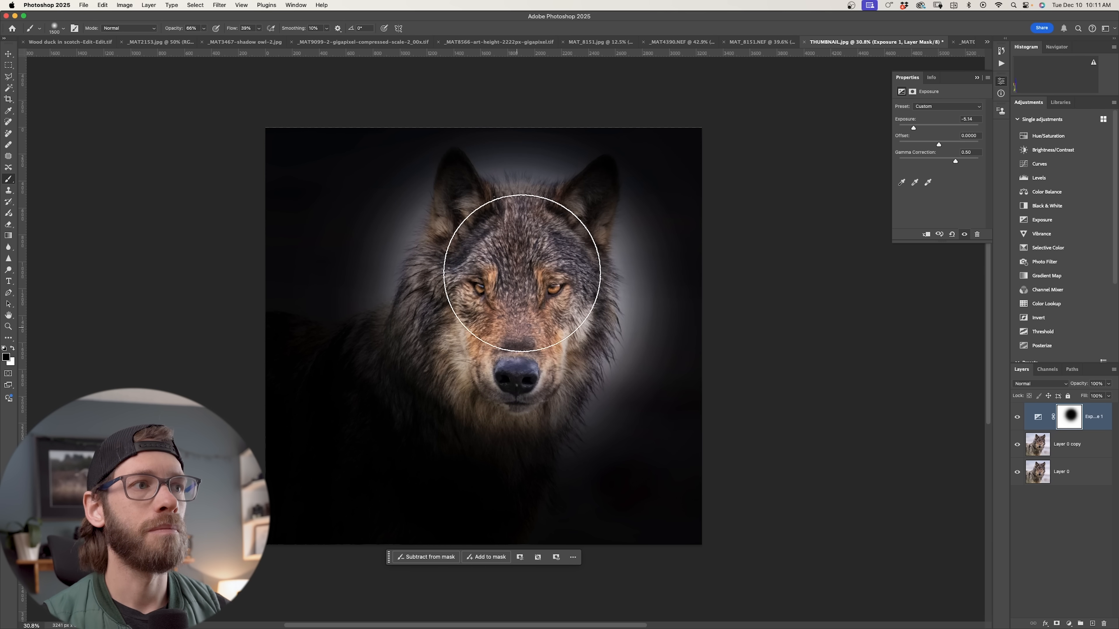
# Step: Lower the brush to 25% opacity and 27% flow, and paint black on the Exposure mask over the wolf's chest and body
pyautogui.click(204, 29)
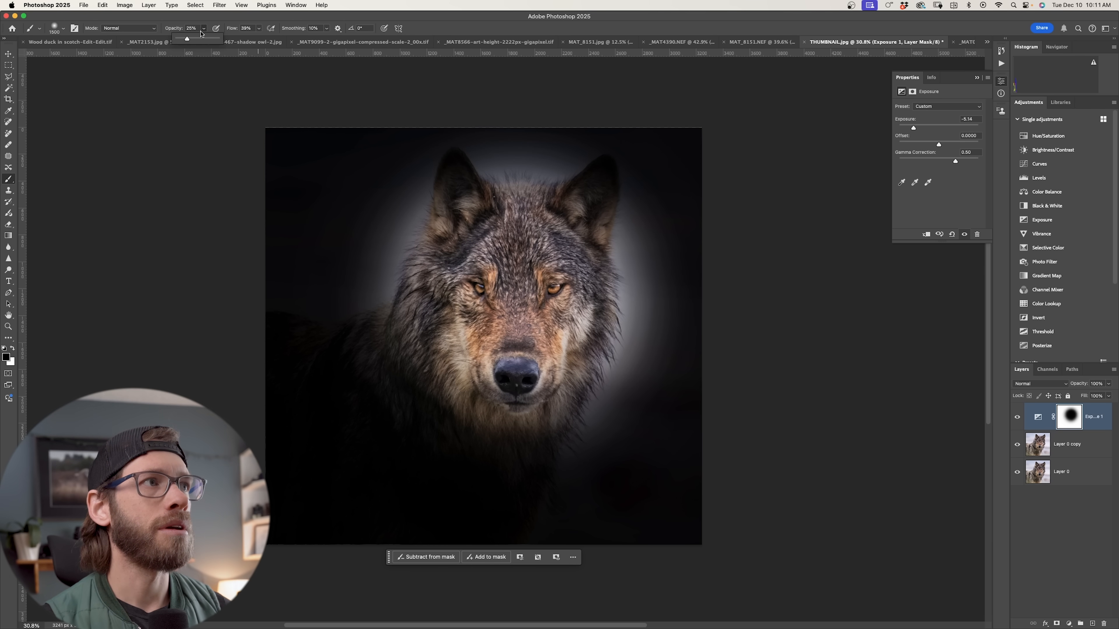
pyautogui.moveTo(259, 29); pyautogui.dragTo(250, 40)
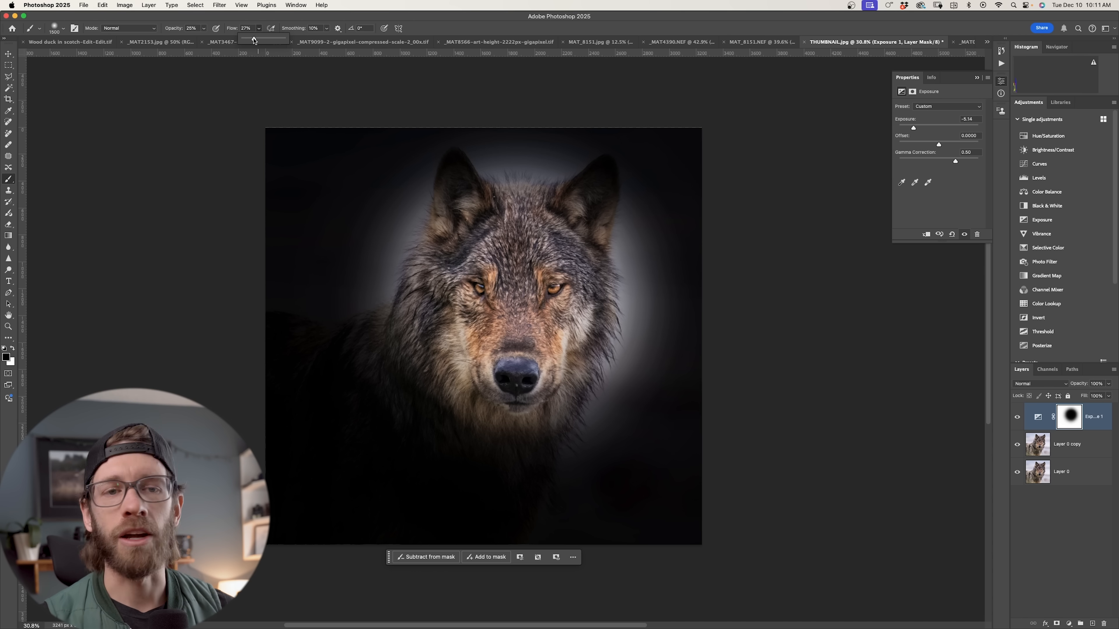
pyautogui.moveTo(424, 430)
pyautogui.mouseDown()
pyautogui.moveTo(396, 407)
pyautogui.moveTo(460, 301)
pyautogui.moveTo(406, 368)
pyautogui.moveTo(406, 414)
pyautogui.moveTo(389, 404)
pyautogui.moveTo(327, 424)
pyautogui.moveTo(308, 406)
pyautogui.moveTo(296, 424)
pyautogui.moveTo(355, 332)
pyautogui.moveTo(344, 338)
pyautogui.moveTo(326, 294)
pyautogui.moveTo(366, 172)
pyautogui.moveTo(390, 141)
pyautogui.moveTo(344, 237)
pyautogui.moveTo(459, 129)
pyautogui.moveTo(682, 147)
pyautogui.moveTo(682, 316)
pyautogui.moveTo(700, 389)
pyautogui.moveTo(648, 463)
pyautogui.moveTo(589, 473)
pyautogui.mouseUp()
# Step: Paint white on the Exposure mask over the bright halo in the background around the wolf's head, resizing the brush as needed
pyautogui.press('x')
pyautogui.moveTo(662, 314); pyautogui.dragTo(659, 298)
pyautogui.press('[')
pyautogui.press('[')
pyautogui.press('[')
pyautogui.press('[')
pyautogui.press('[')
pyautogui.press('[')
pyautogui.press('[')
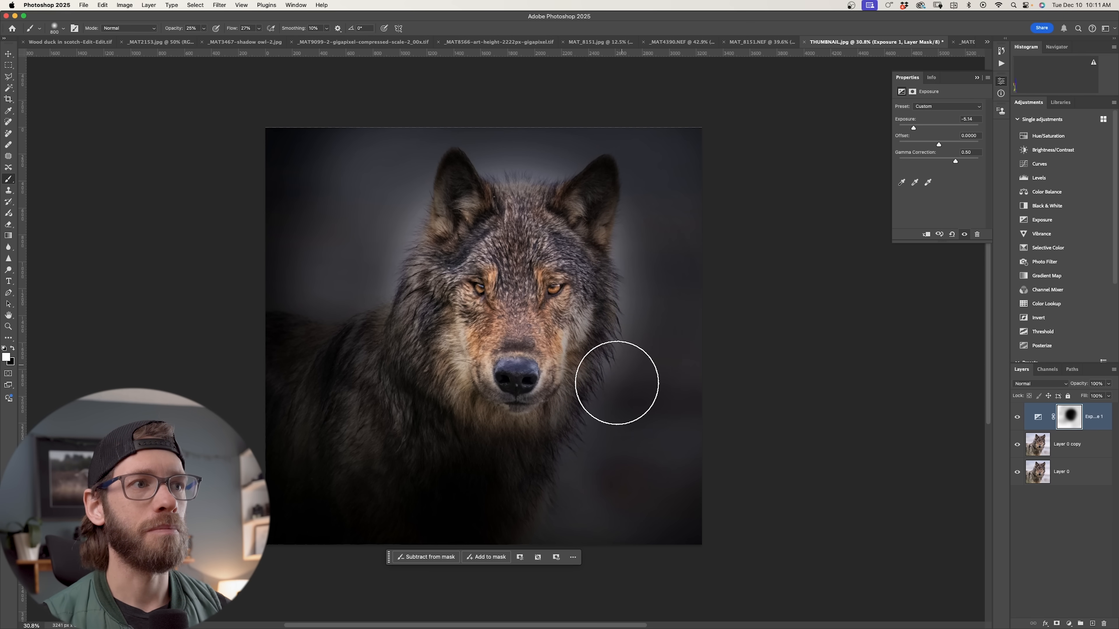
pyautogui.press(']')
pyautogui.press(']')
pyautogui.press(']')
pyautogui.press('x')
pyautogui.press(']')
pyautogui.press(']')
pyautogui.press('x')
pyautogui.press('[')
pyautogui.press('[')
pyautogui.moveTo(412, 113)
pyautogui.mouseDown()
pyautogui.moveTo(350, 150)
pyautogui.moveTo(379, 295)
pyautogui.moveTo(333, 287)
pyautogui.mouseUp()
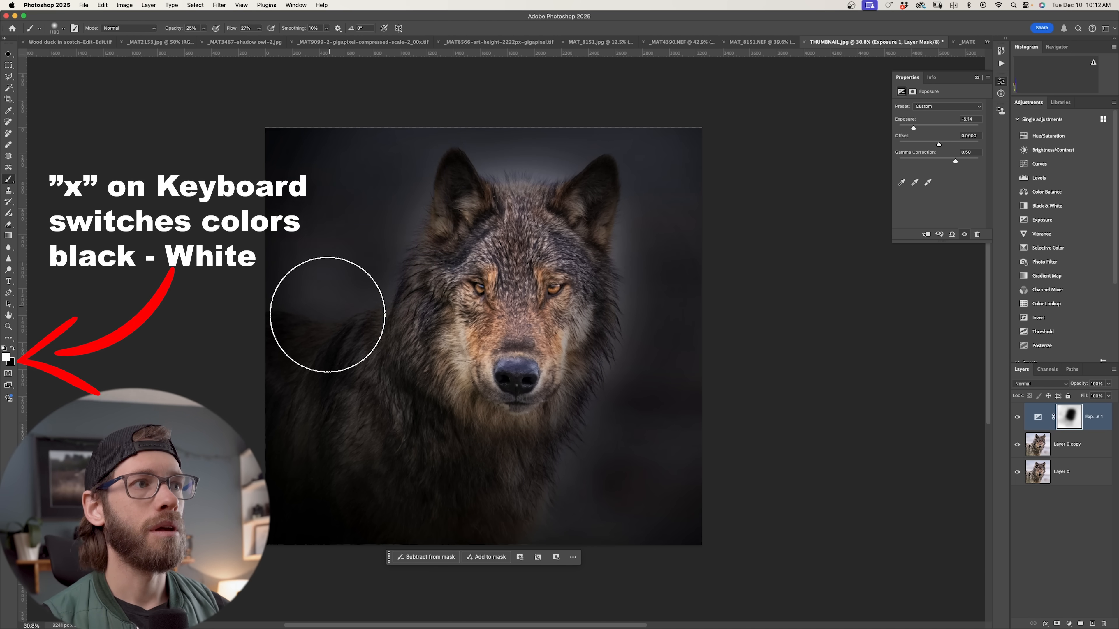
# Step: Refine the Exposure mask around the wolf's fur and background, alternating black and white paint with different brush sizes
pyautogui.press('x')
pyautogui.press('[')
pyautogui.press('[')
pyautogui.press('[')
pyautogui.press('[')
pyautogui.press('[')
pyautogui.press('[')
pyautogui.press('[')
pyautogui.press('[')
pyautogui.press('x')
pyautogui.press(']')
pyautogui.press(']')
pyautogui.press(']')
pyautogui.press(']')
pyautogui.press(']')
pyautogui.press(']')
pyautogui.press(']')
pyautogui.press('[')
pyautogui.press('[')
pyautogui.press('[')
pyautogui.press('[')
pyautogui.press('[')
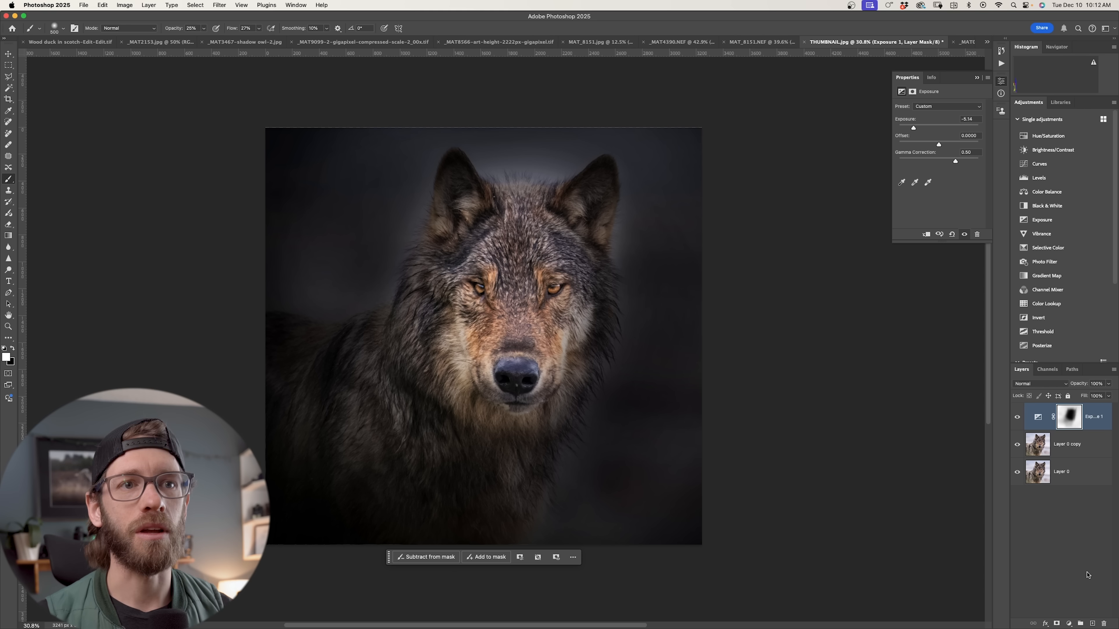
# Step: Add a Brightness/Contrast adjustment layer with Brightness -73 and Contrast 65
pyautogui.click(1069, 623)
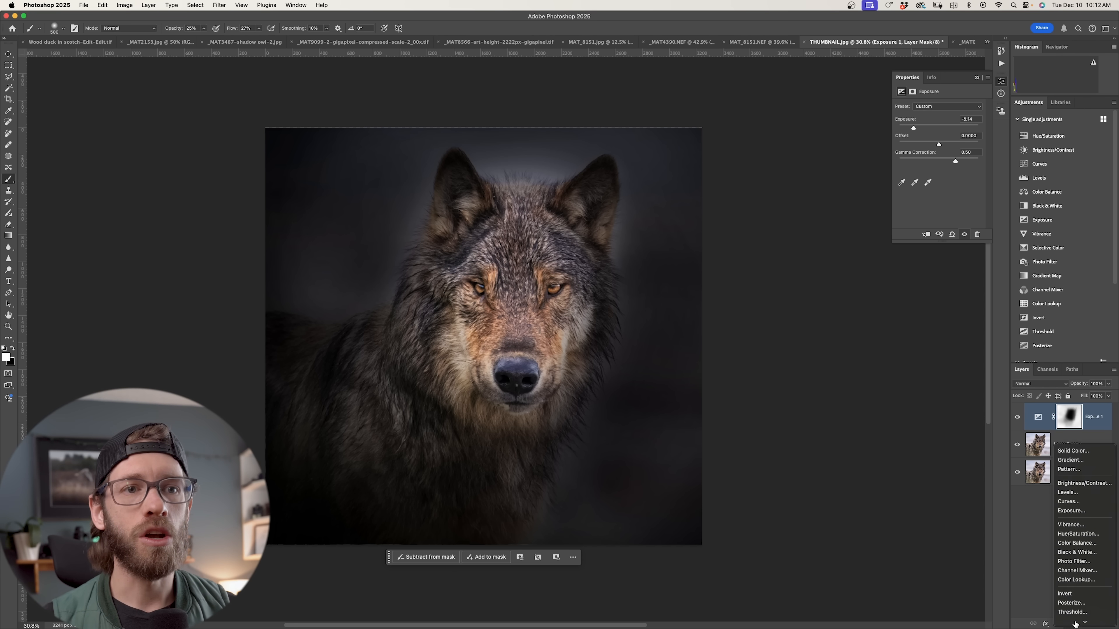
pyautogui.click(1091, 474)
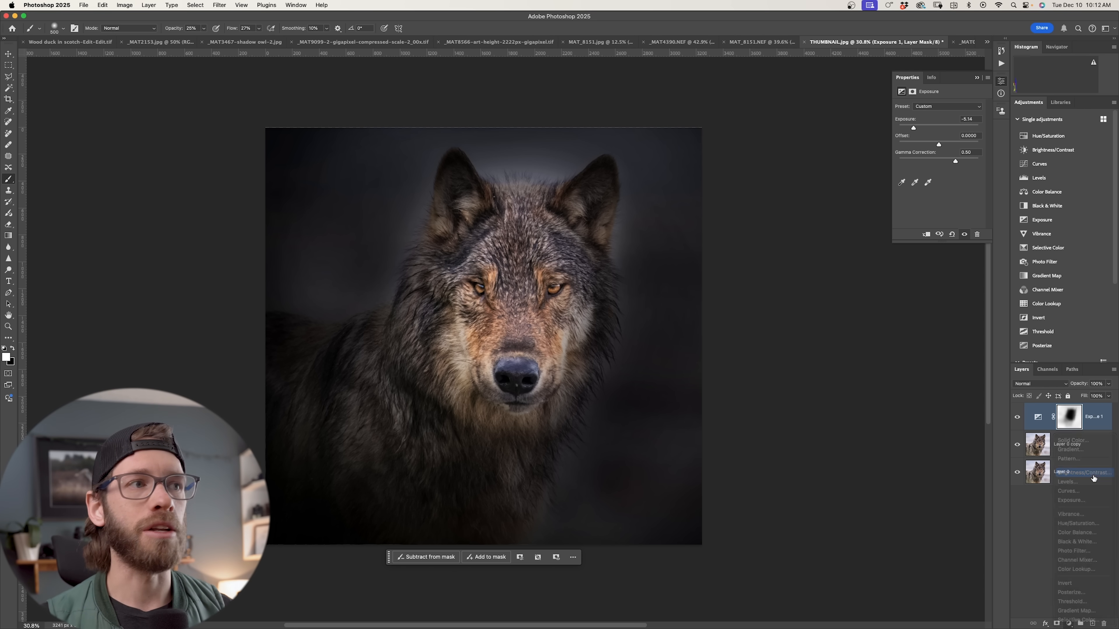
pyautogui.moveTo(939, 145)
pyautogui.mouseDown()
pyautogui.moveTo(964, 144)
pyautogui.moveTo(924, 135)
pyautogui.mouseUp()
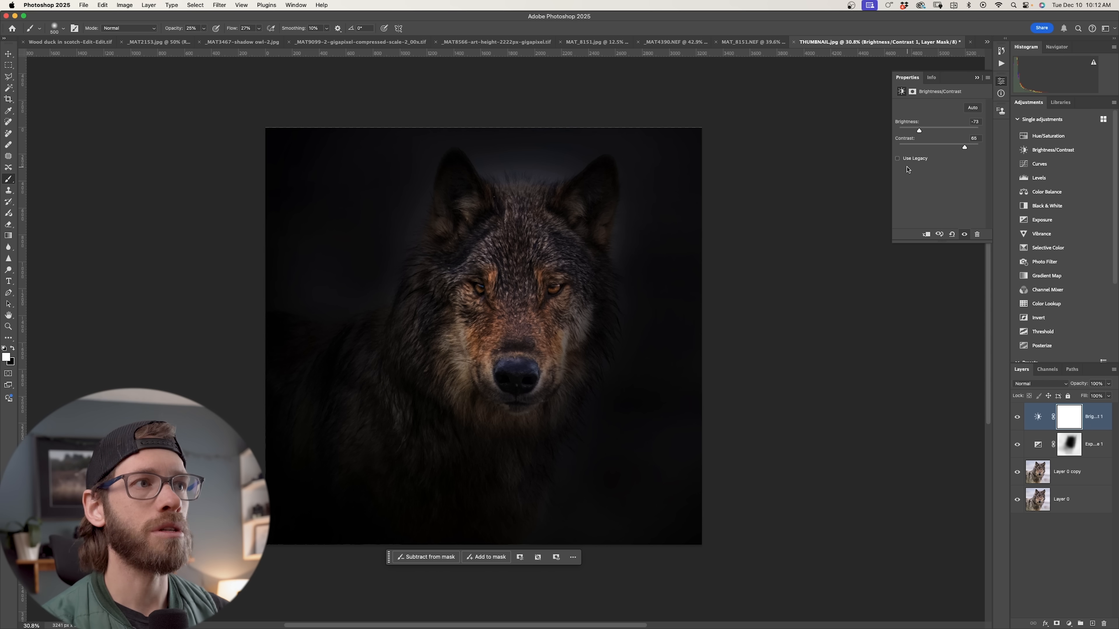
# Step: Invert the Brightness/Contrast mask and paint white over the background around the wolf and along the photo's lower edge
pyautogui.press('super+i')
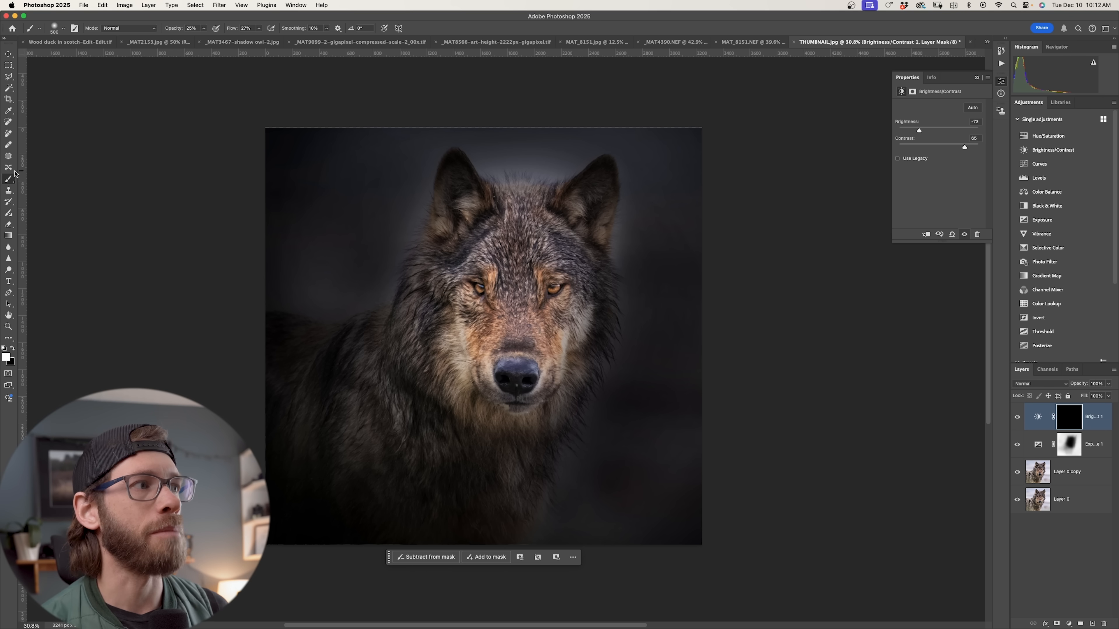
pyautogui.click(7, 356)
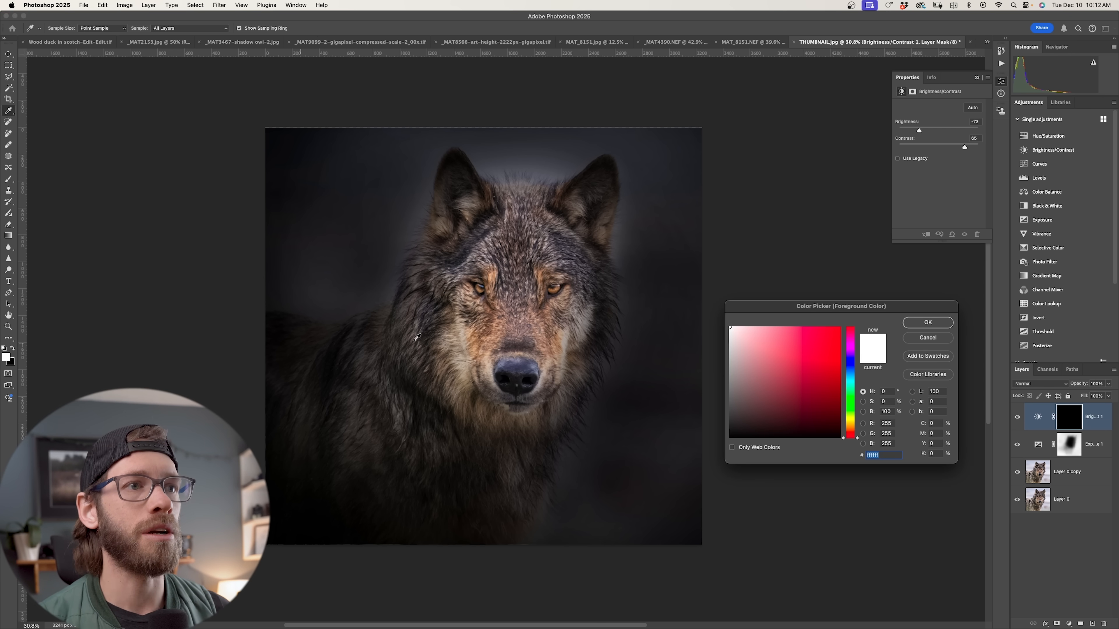
pyautogui.click(928, 323)
pyautogui.press('b')
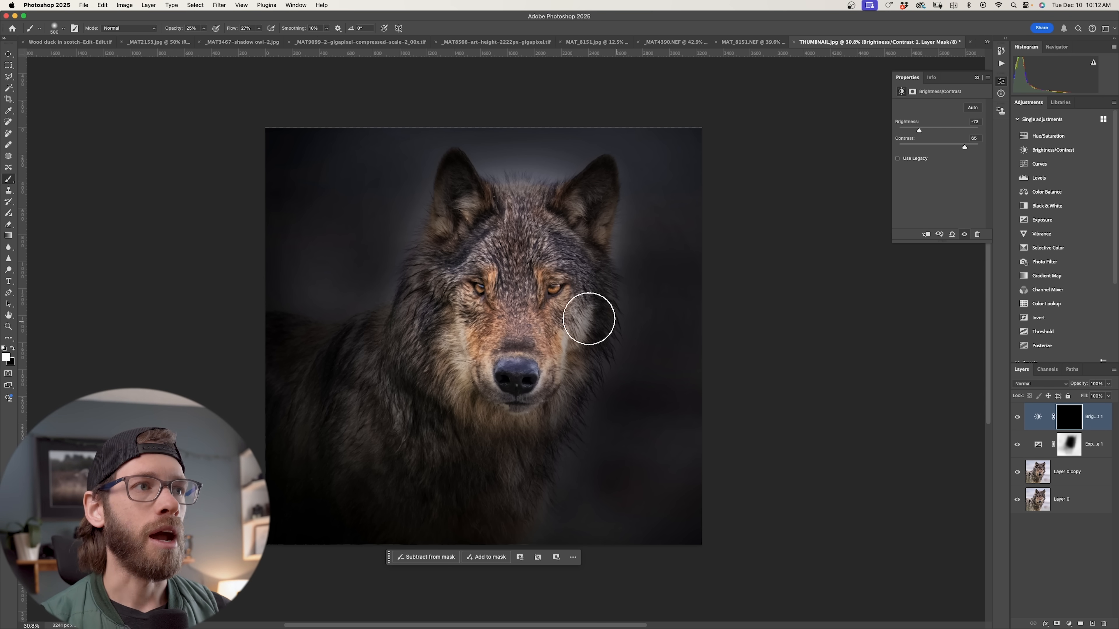
pyautogui.moveTo(321, 294)
pyautogui.mouseDown()
pyautogui.moveTo(314, 334)
pyautogui.moveTo(303, 333)
pyautogui.moveTo(336, 194)
pyautogui.moveTo(342, 138)
pyautogui.mouseUp()
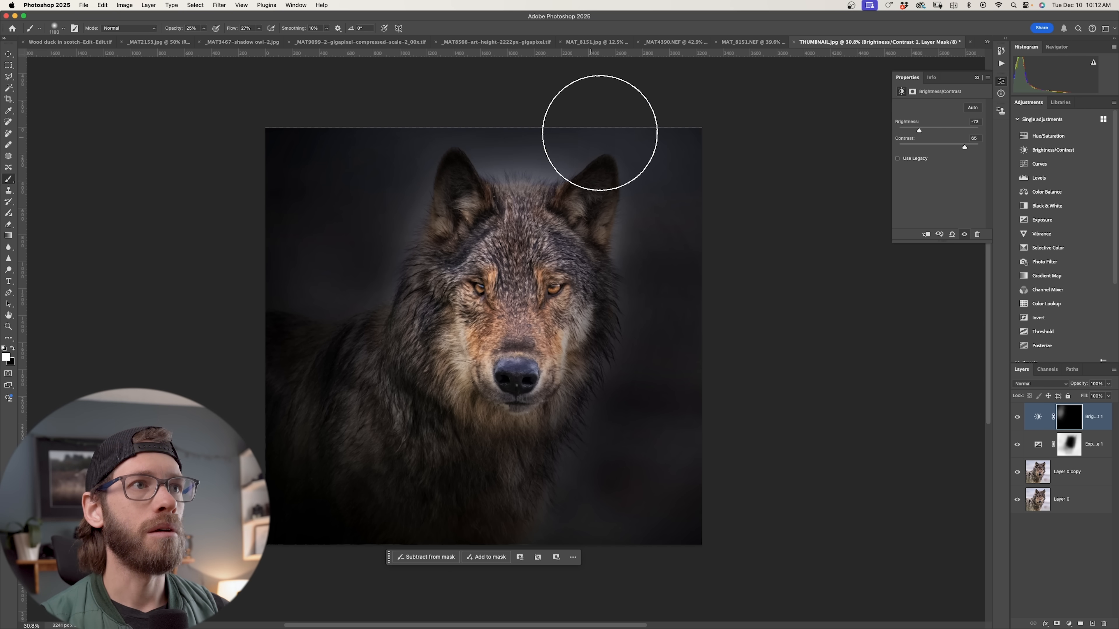
pyautogui.moveTo(679, 545)
pyautogui.mouseDown()
pyautogui.moveTo(681, 402)
pyautogui.moveTo(580, 541)
pyautogui.mouseUp()
# Step: Reduce the brush to 400 px and paint white on the Brightness/Contrast mask along the edges of the wolf's head
pyautogui.press('[')
pyautogui.press('[')
pyautogui.press('[')
pyautogui.press('[')
pyautogui.press('[')
pyautogui.press('[')
pyautogui.press('[')
pyautogui.press('super+equal')
pyautogui.press('super+equal')
pyautogui.press('super+equal')
pyautogui.press('super+equal')
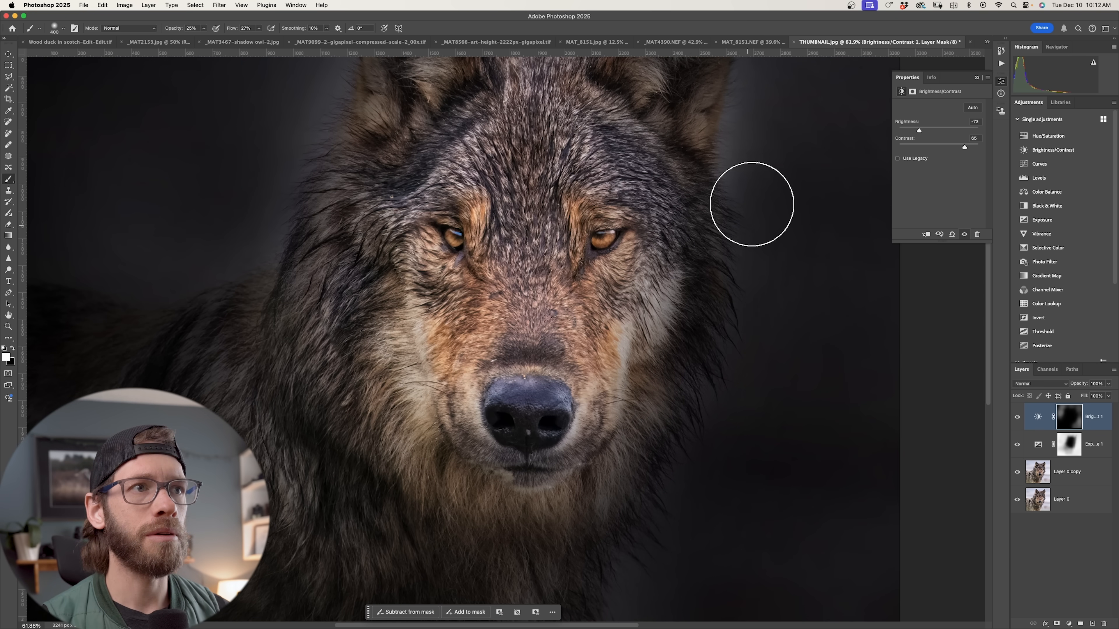
pyautogui.scroll(-1, 536, 329)
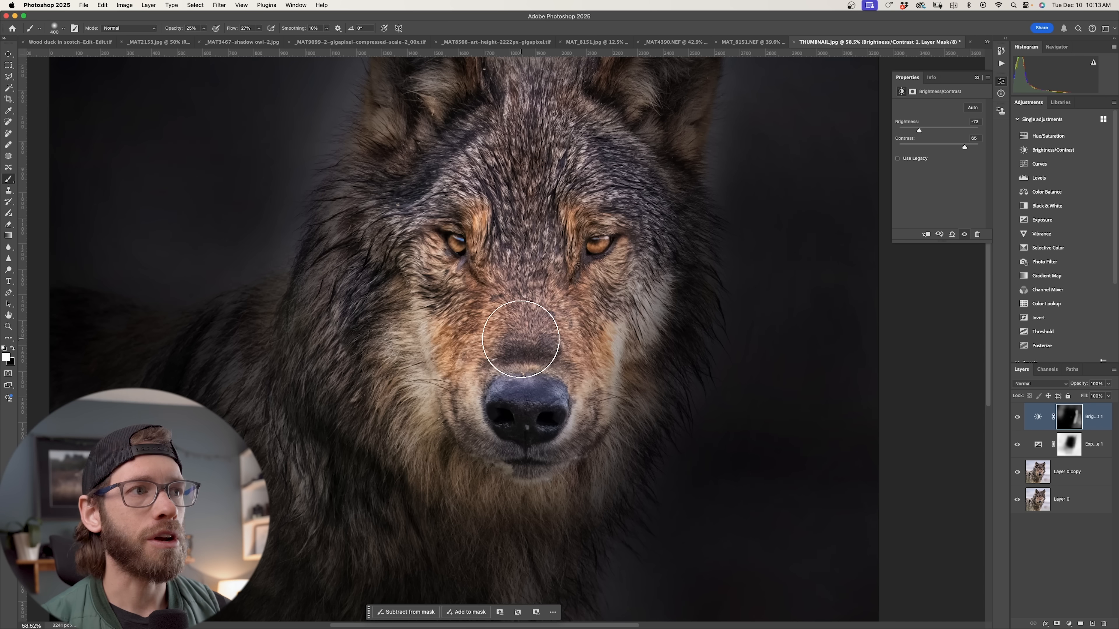
# Step: Paint white on the Brightness/Contrast mask around the wolf's muzzle with a progressively smaller brush at 43% opacity
pyautogui.scroll(1, 521, 340)
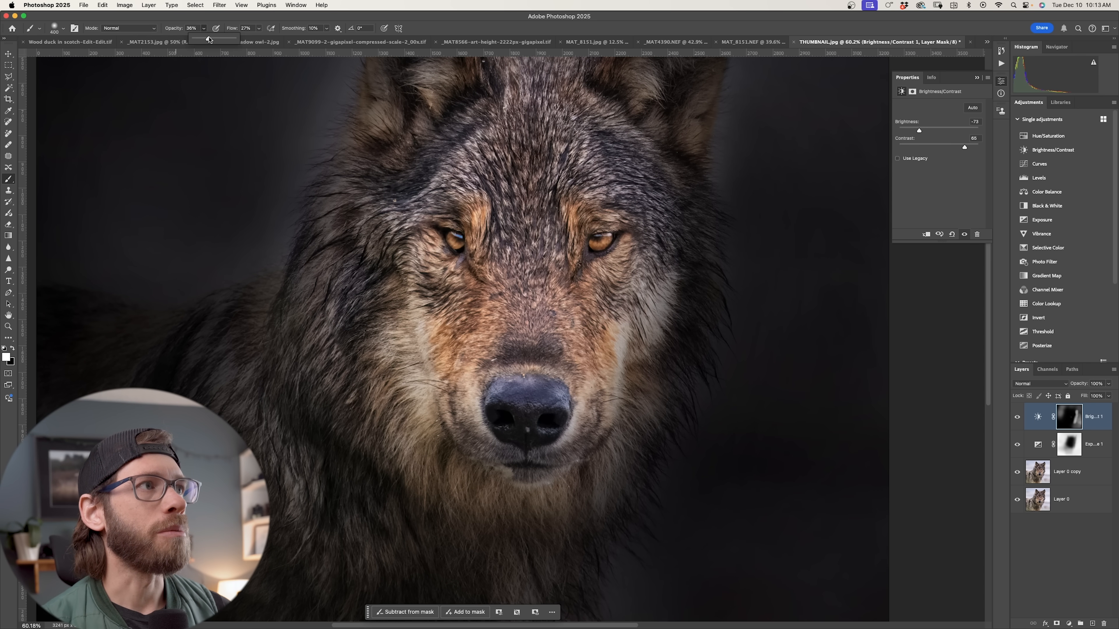
pyautogui.press('[')
pyautogui.press('[')
pyautogui.press('[')
pyautogui.press('[')
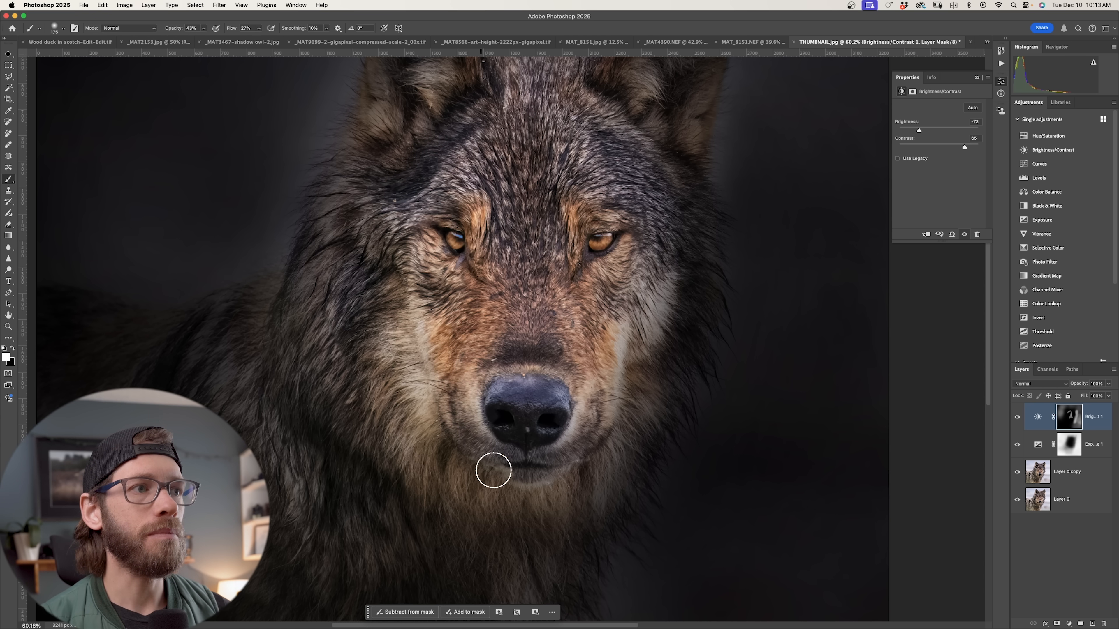
pyautogui.press('[')
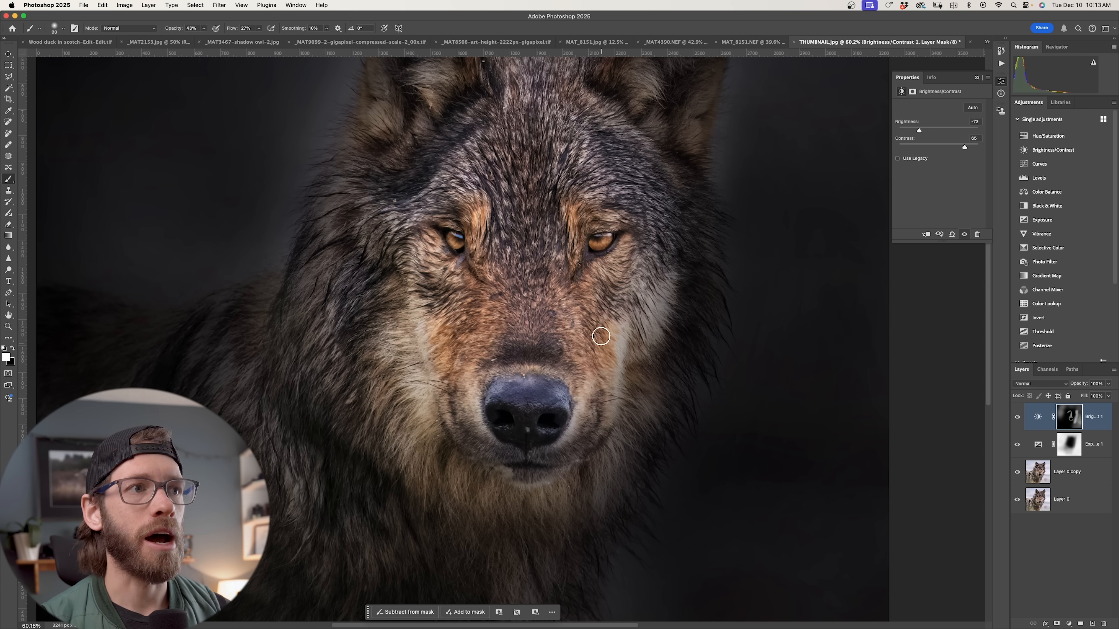
# Step: Enlarge the brush to 250 px and paint white on the Brightness/Contrast mask beside the muzzle and over the neck fur
pyautogui.press(']')
pyautogui.press(']')
pyautogui.press(']')
pyautogui.press(']')
pyautogui.press(']')
pyautogui.press(']')
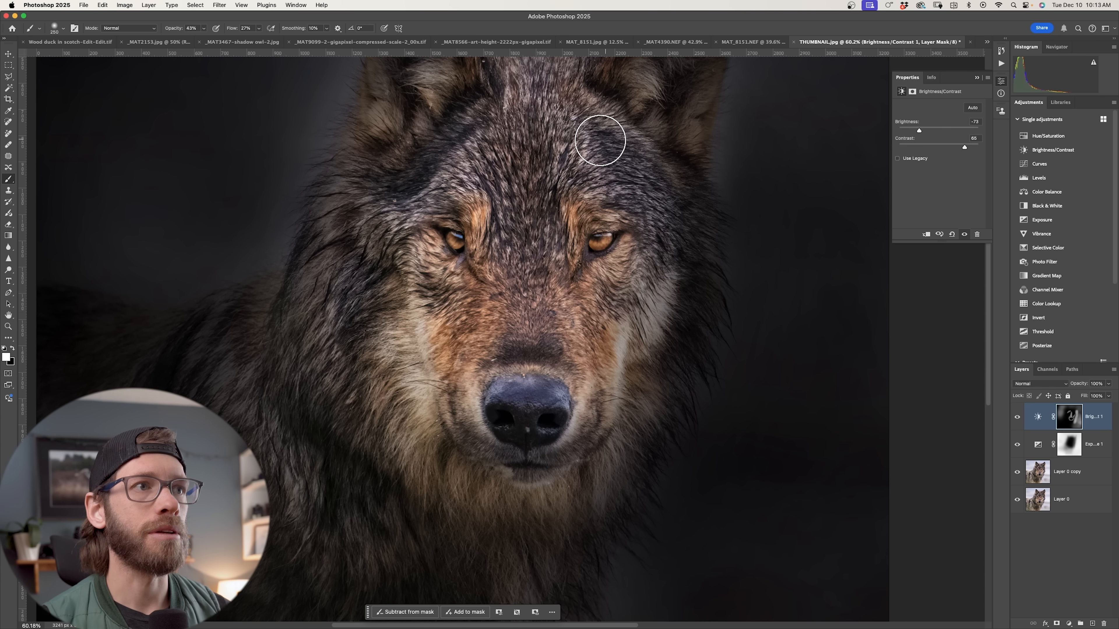
pyautogui.moveTo(454, 364); pyautogui.dragTo(447, 464)
pyautogui.moveTo(346, 374); pyautogui.dragTo(326, 326)
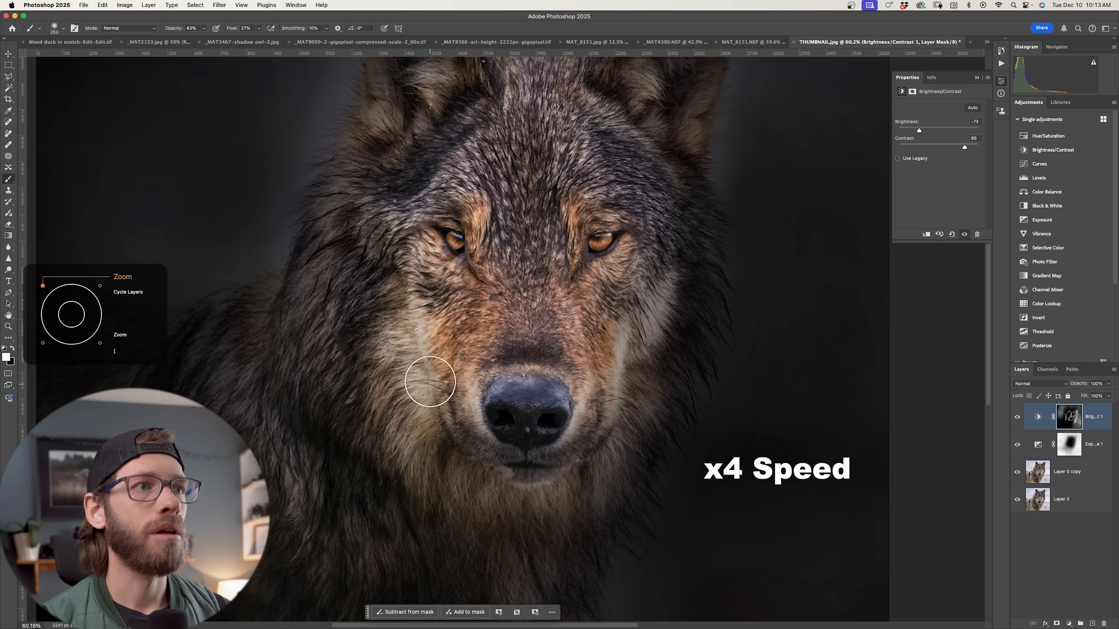
# Step: Paint the Brightness/Contrast mask white across the top of the head, then beside the head and shoulder at 100% opacity
pyautogui.scroll(-5, 429, 394)
pyautogui.press(']')
pyautogui.press(']')
pyautogui.press(']')
pyautogui.moveTo(521, 210); pyautogui.dragTo(550, 188)
pyautogui.click(203, 28)
pyautogui.moveTo(204, 39); pyautogui.dragTo(231, 39)
pyautogui.moveTo(423, 224)
pyautogui.mouseDown()
pyautogui.moveTo(407, 285)
pyautogui.moveTo(372, 335)
pyautogui.mouseUp()
# Step: Enlarge the brush to 1500 px and paint white on the Brightness/Contrast mask over the background and the wolf's lower body
pyautogui.press(']')
pyautogui.press(']')
pyautogui.press(']')
pyautogui.press(']')
pyautogui.press(']')
pyautogui.press(']')
pyautogui.press(']')
pyautogui.press(']')
pyautogui.press(']')
pyautogui.press(']')
pyautogui.moveTo(333, 176)
pyautogui.mouseDown()
pyautogui.moveTo(588, 521)
pyautogui.moveTo(587, 538)
pyautogui.mouseUp()
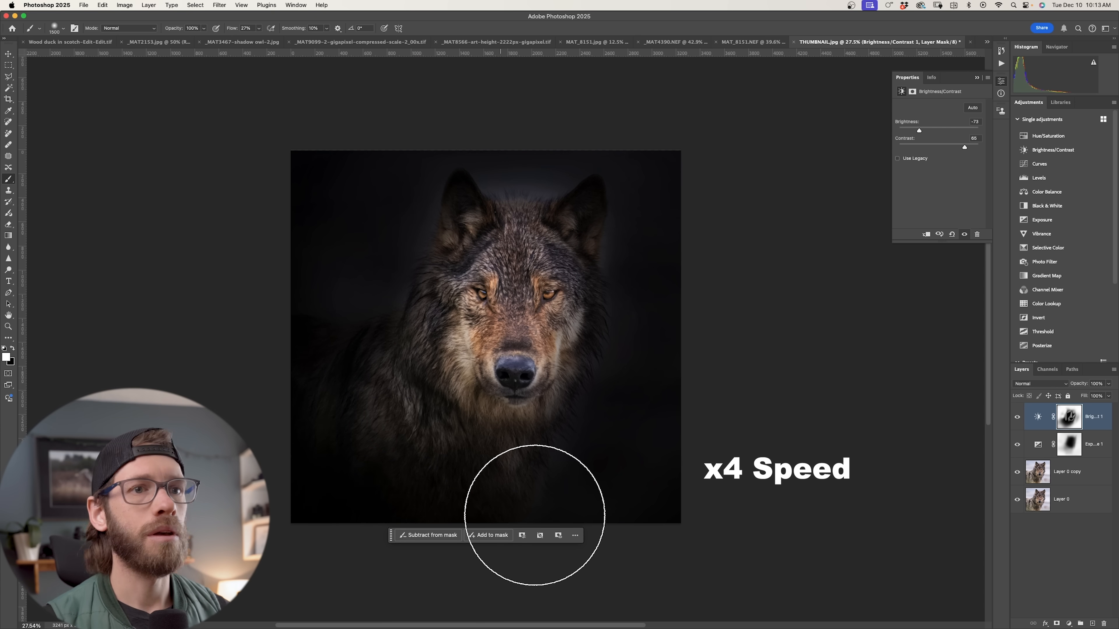
# Step: Paint black on the Exposure mask over the wolf's body at 27% opacity, varying the brush size
pyautogui.click(1069, 444)
pyautogui.press('[')
pyautogui.press('[')
pyautogui.press('[')
pyautogui.press('[')
pyautogui.press('[')
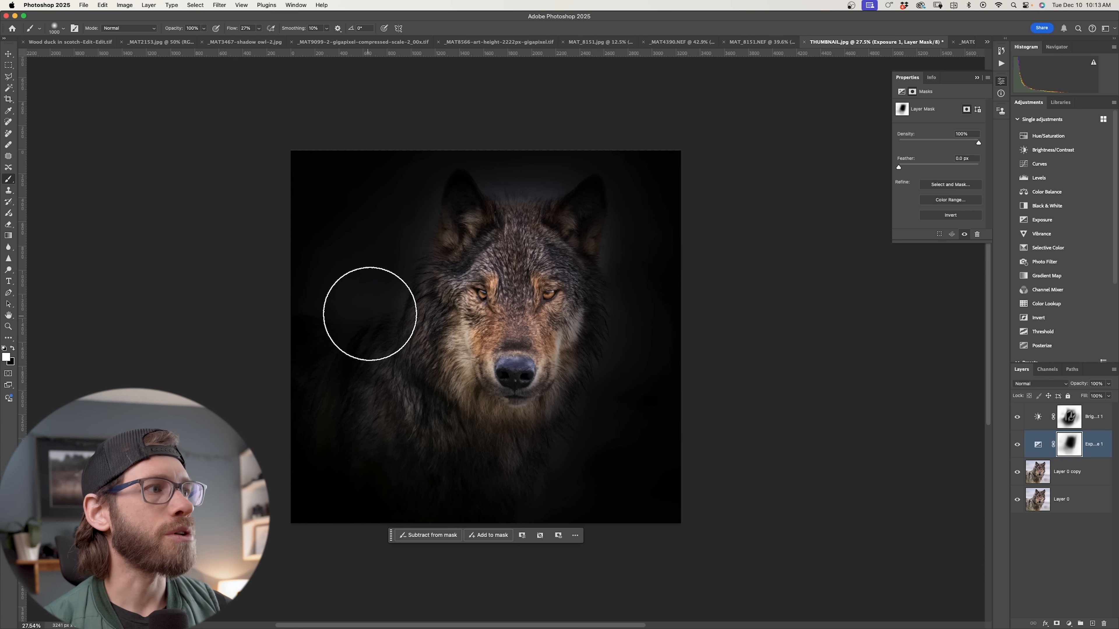
pyautogui.press('x')
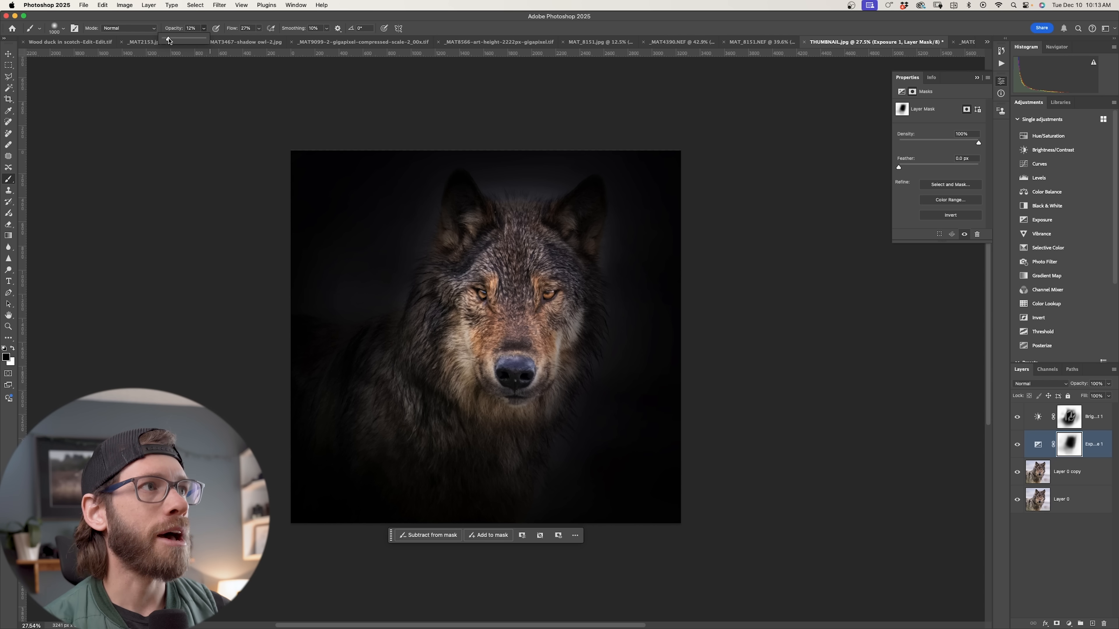
pyautogui.press('[')
pyautogui.press('[')
pyautogui.press('[')
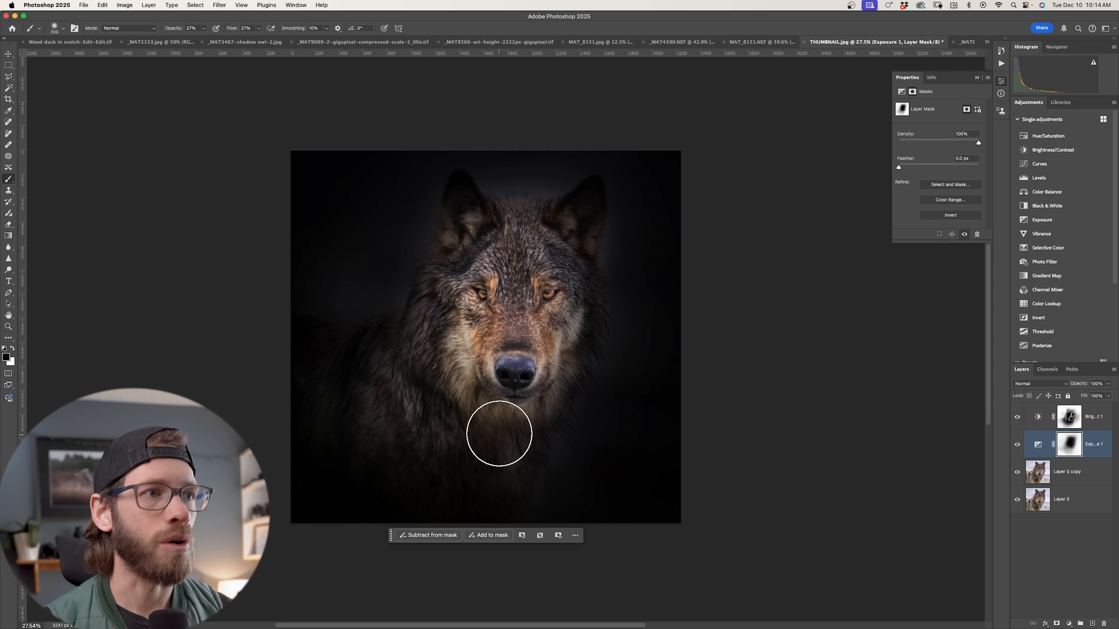
pyautogui.scroll(2, 499, 427)
pyautogui.scroll(1, 497, 431)
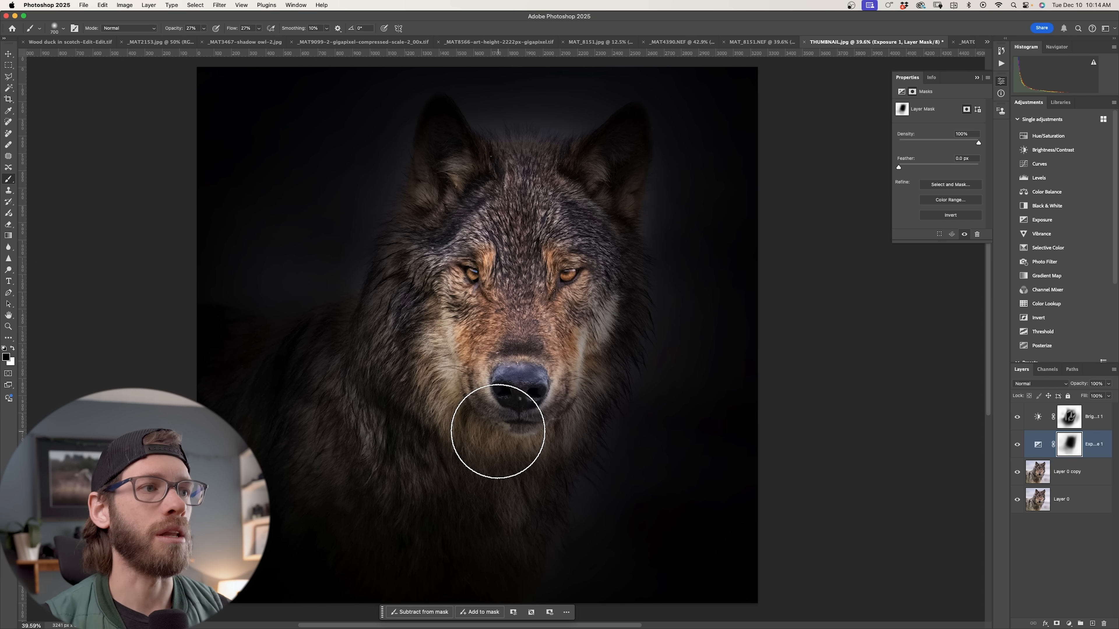
pyautogui.press(']')
pyautogui.press(']')
pyautogui.press(']')
pyautogui.press(']')
pyautogui.press(']')
pyautogui.press('[')
pyautogui.press('[')
pyautogui.press('[')
pyautogui.press('[')
pyautogui.press('[')
pyautogui.press('[')
pyautogui.press('[')
pyautogui.press('[')
pyautogui.press('[')
pyautogui.press('[')
# Step: Enlarge the brush to 1400 px and paint black on the Exposure mask over the wolf's body and the background on both sides
pyautogui.press(']')
pyautogui.press(']')
pyautogui.press(']')
pyautogui.press(']')
pyautogui.press(']')
pyautogui.press(']')
pyautogui.press(']')
pyautogui.press(']')
pyautogui.press(']')
pyautogui.press(']')
pyautogui.press(']')
pyautogui.press(']')
pyautogui.moveTo(430, 451); pyautogui.dragTo(358, 368)
pyautogui.moveTo(305, 170)
pyautogui.mouseDown()
pyautogui.moveTo(338, 245)
pyautogui.moveTo(335, 199)
pyautogui.mouseUp()
pyautogui.moveTo(659, 160); pyautogui.dragTo(702, 329)
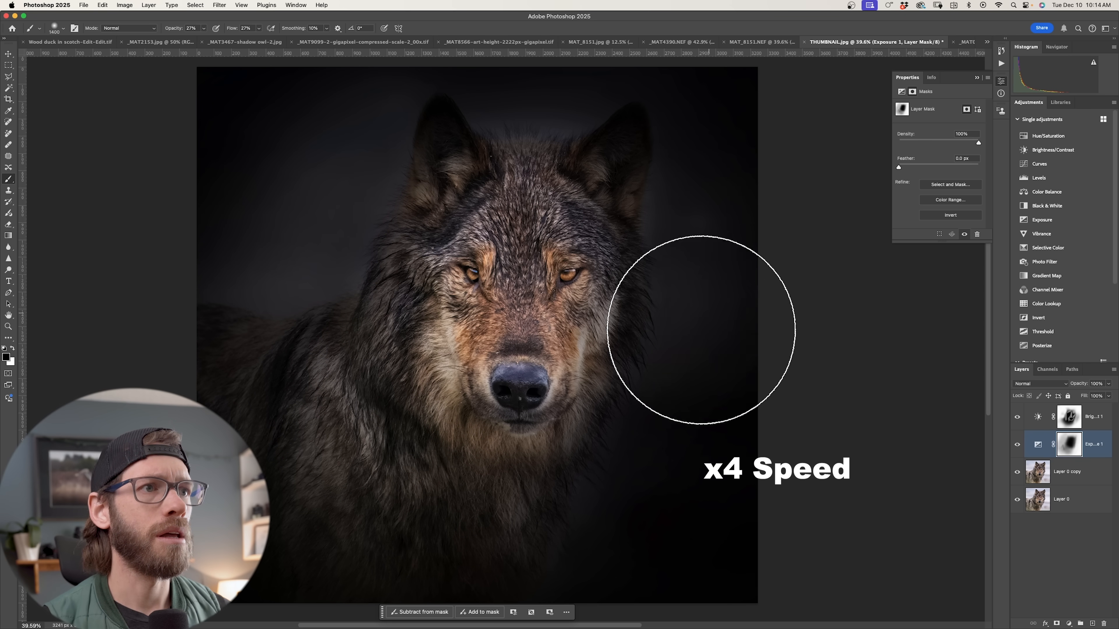
# Step: Reduce the brush size and paint black on the Exposure mask over the wolf's chest and the fur beside the neck
pyautogui.press('[')
pyautogui.press('[')
pyautogui.press('[')
pyautogui.press('[')
pyautogui.press('[')
pyautogui.press('[')
pyautogui.press('[')
pyautogui.press('[')
pyautogui.press('[')
pyautogui.press('[')
pyautogui.press('[')
pyautogui.press('[')
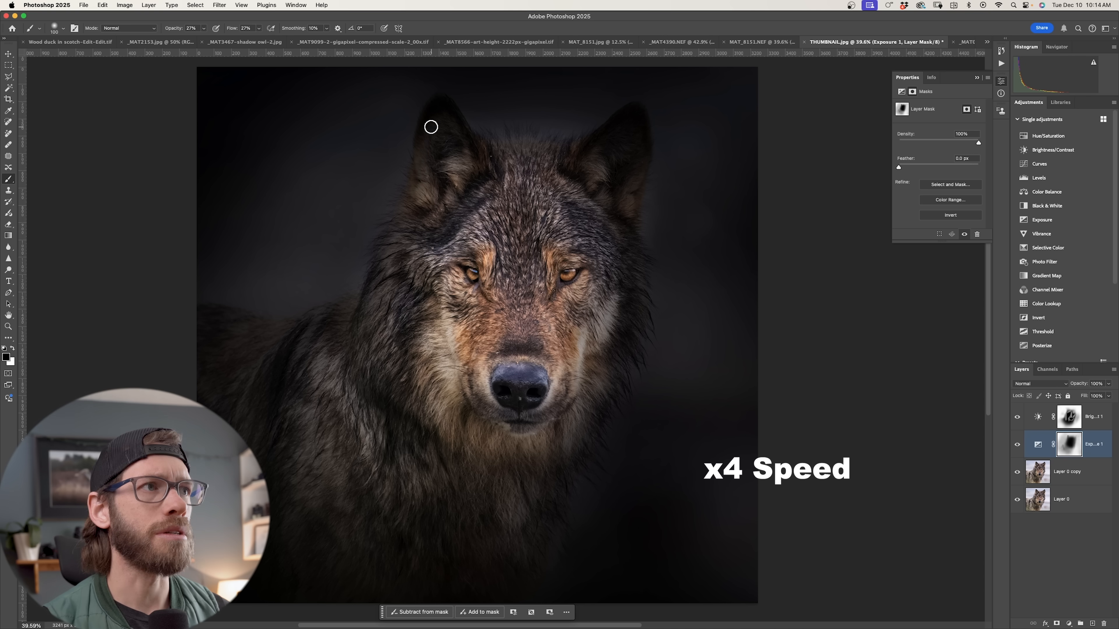
pyautogui.moveTo(533, 468); pyautogui.dragTo(511, 525)
pyautogui.press(']')
pyautogui.moveTo(612, 352); pyautogui.dragTo(588, 456)
# Step: Refine the Exposure mask around the wolf with a large brush, swapping between black and white, and finish with a smaller brush size
pyautogui.press('x')
pyautogui.press(']')
pyautogui.press(']')
pyautogui.press(']')
pyautogui.press(']')
pyautogui.press(']')
pyautogui.press('[')
pyautogui.press('[')
pyautogui.press('[')
pyautogui.scroll(-5, 694, 364)
pyautogui.scroll(1, 695, 364)
pyautogui.scroll(2, 694, 363)
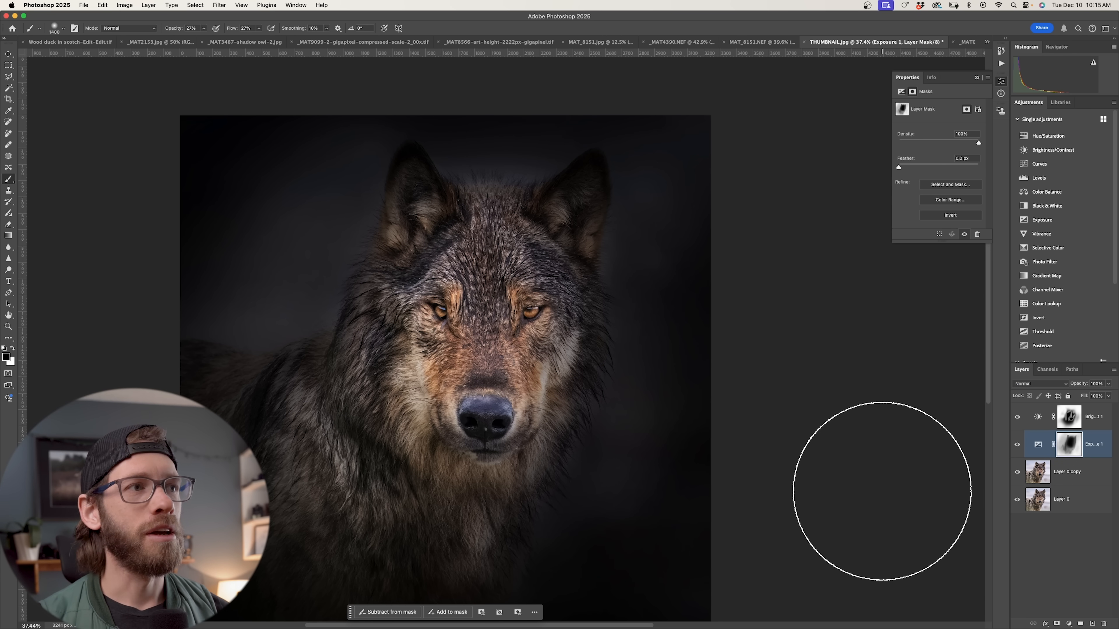
pyautogui.press('[')
pyautogui.press('[')
pyautogui.press('[')
# Step: Add a Solid Color fill layer in a muted grey-brown above the Brightness/Contrast layer
pyautogui.click(1094, 418)
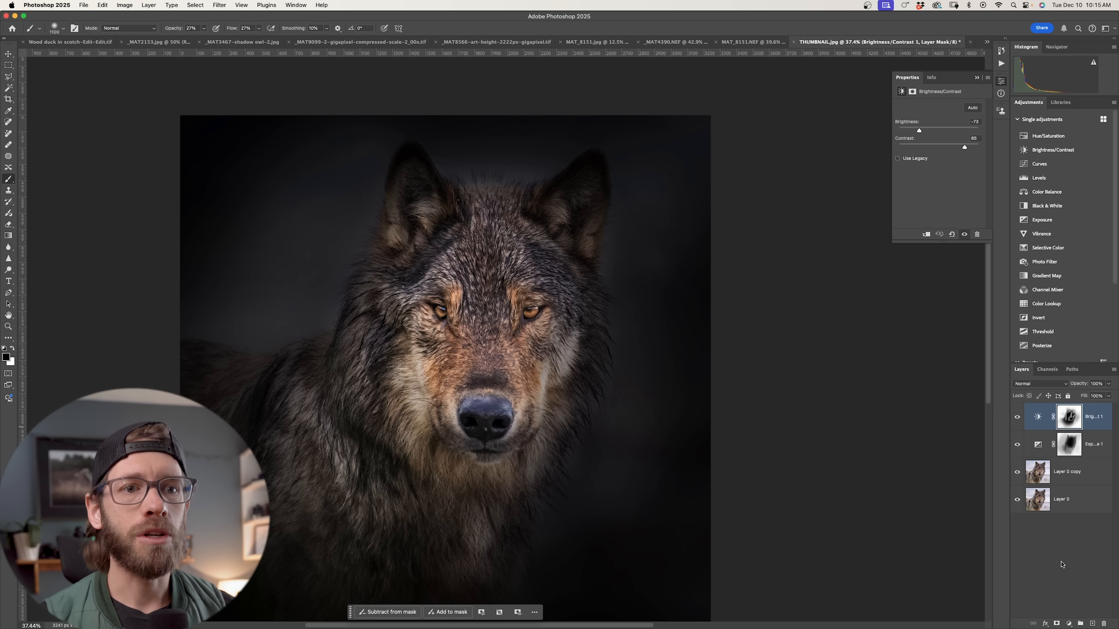
pyautogui.click(1070, 623)
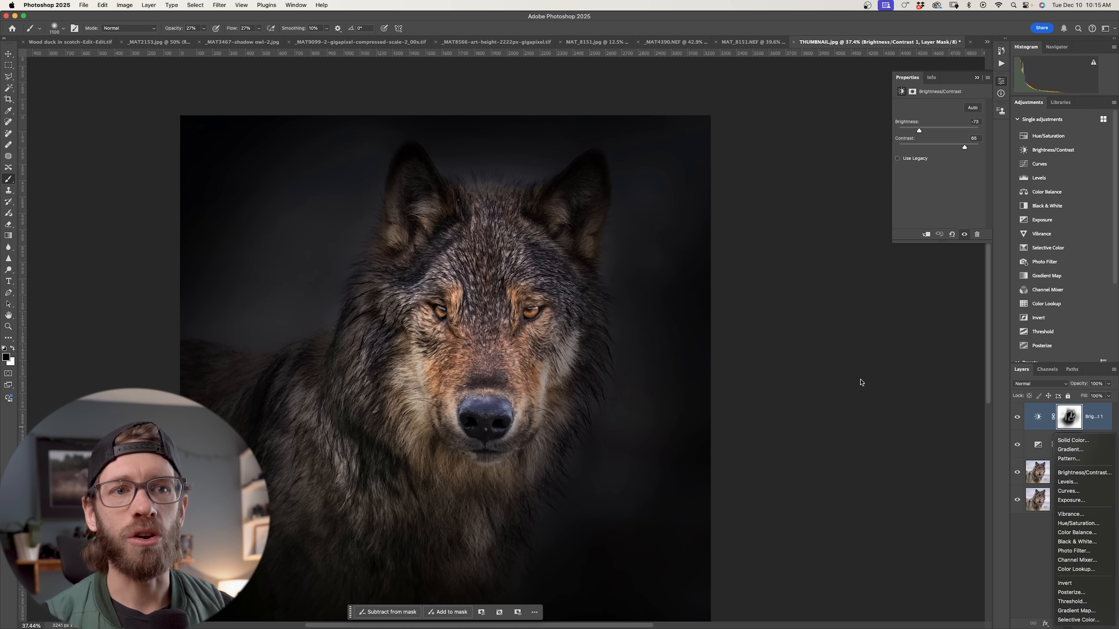
pyautogui.click(1073, 441)
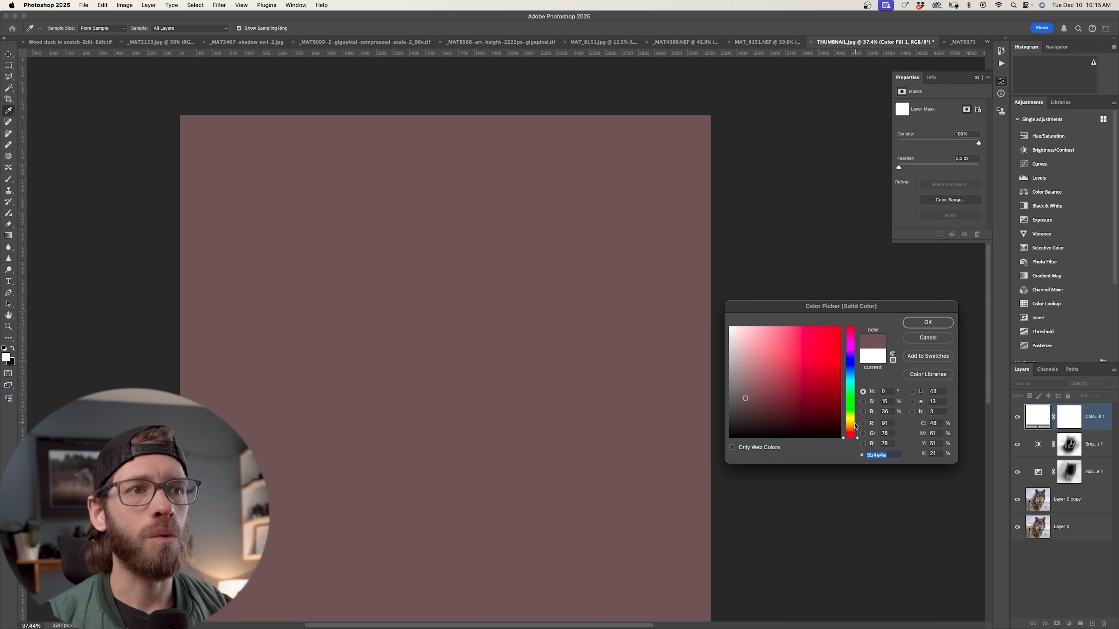
pyautogui.click(853, 424)
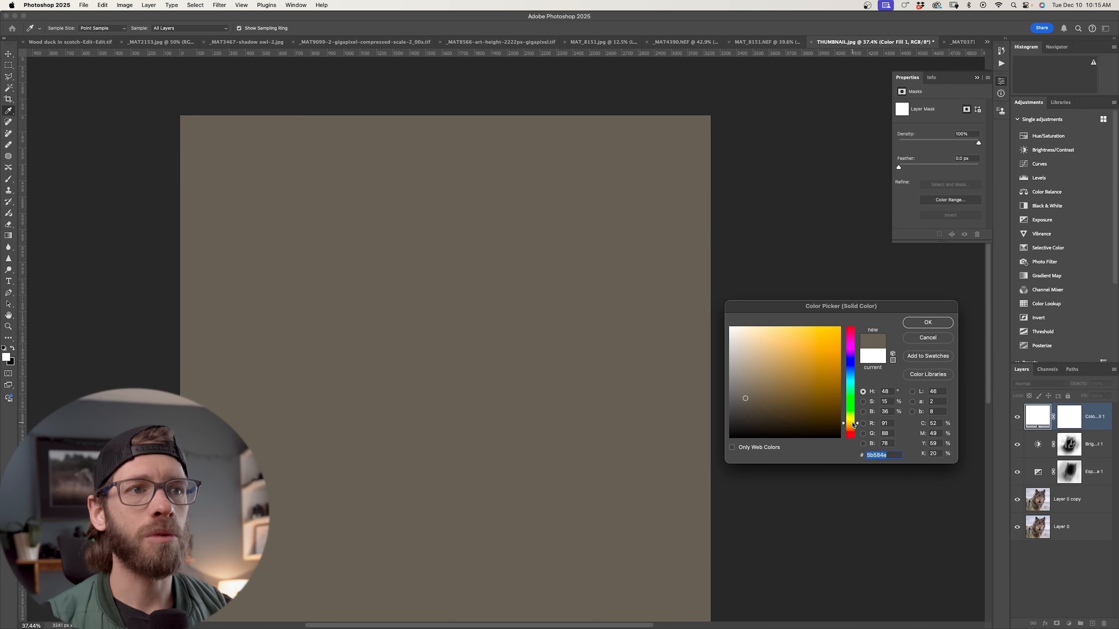
# Step: Set the color fill layer's blend mode to Color Dodge and invert its mask to black
pyautogui.click(1035, 387)
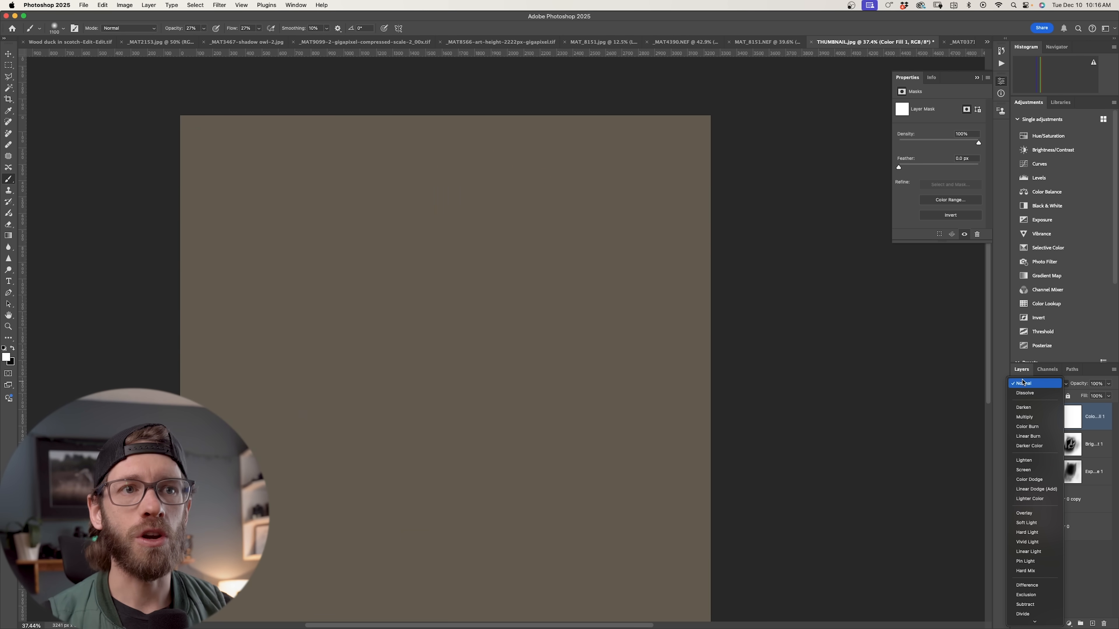
pyautogui.click(1023, 383)
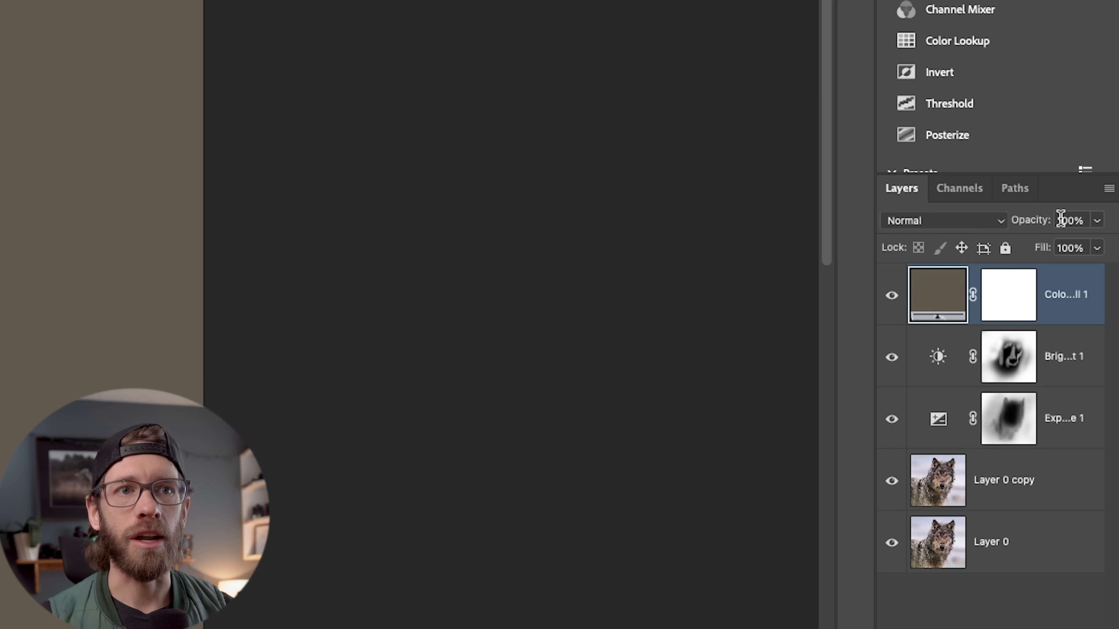
pyautogui.click(994, 221)
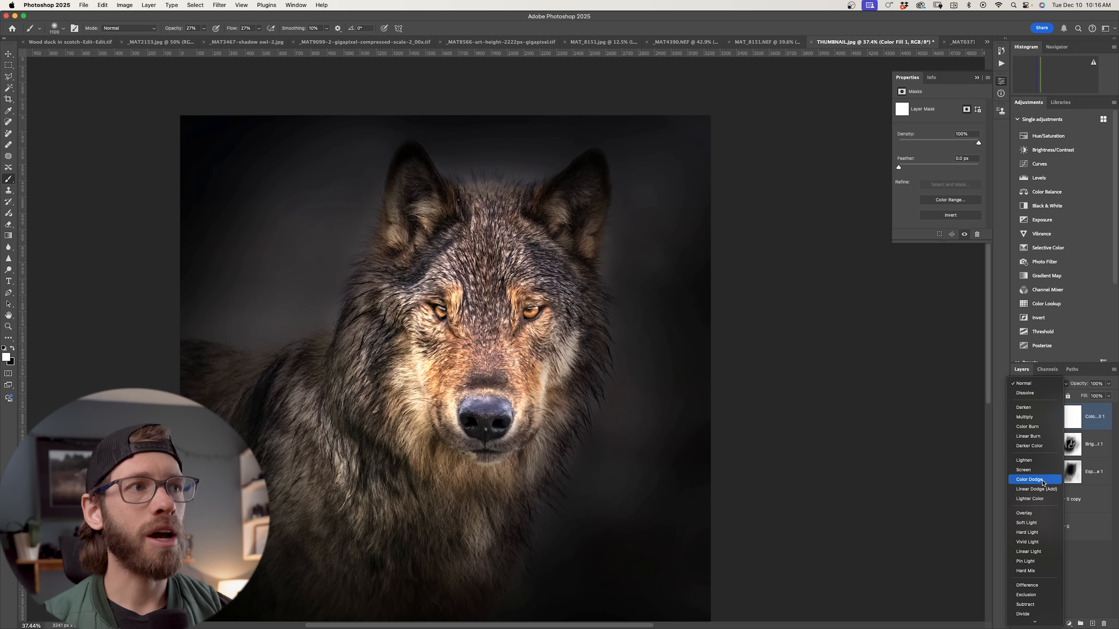
pyautogui.click(1044, 485)
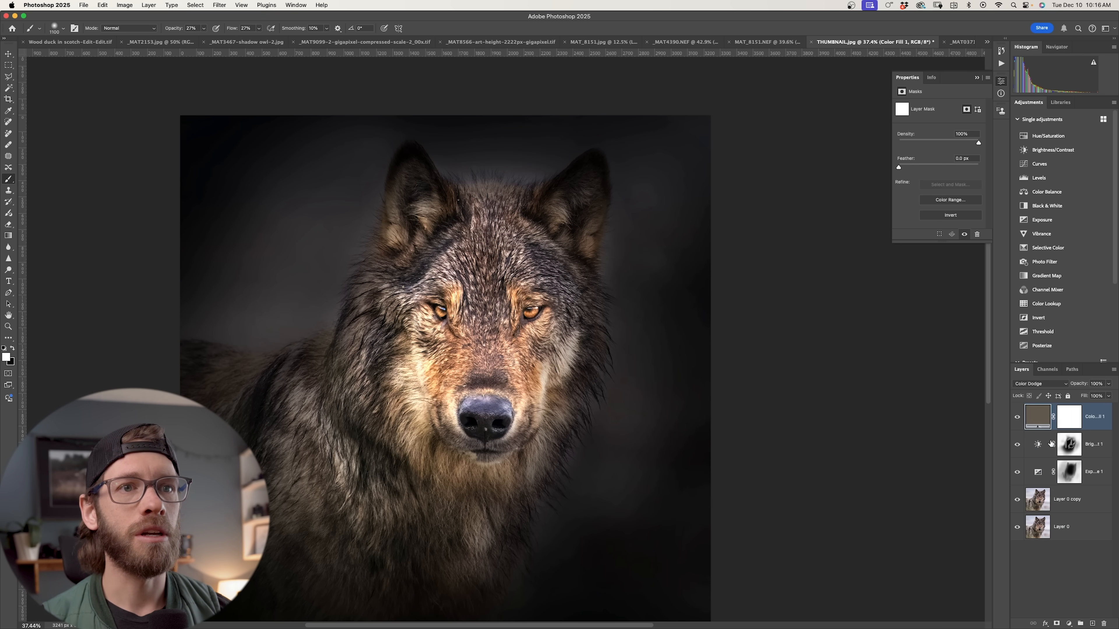
pyautogui.click(1070, 419)
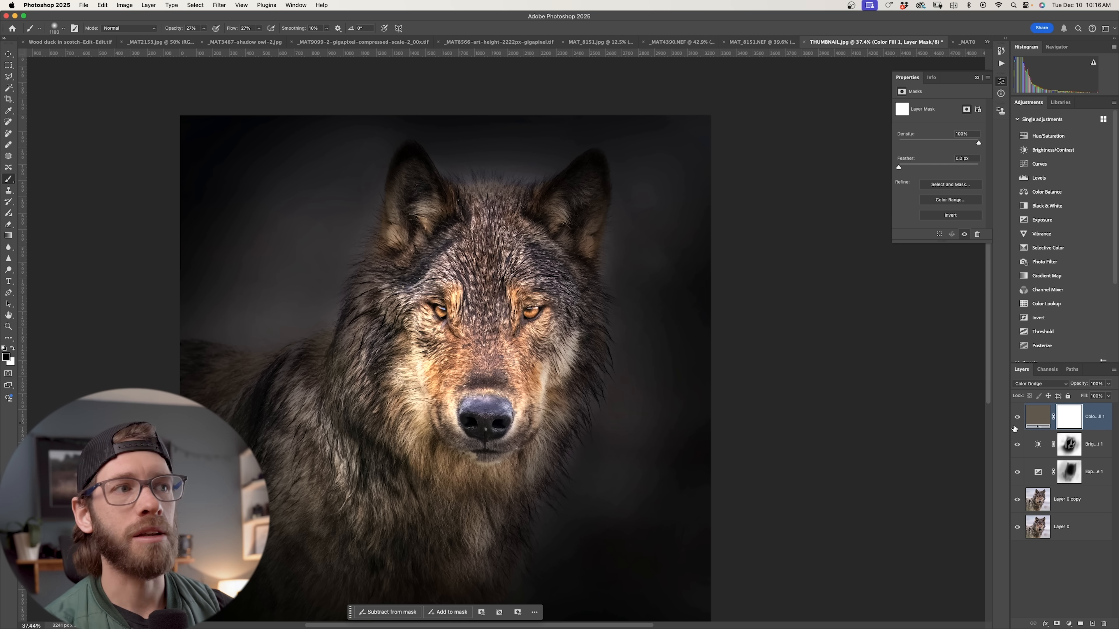
pyautogui.press('super+i')
# Step: Paint white on the color fill mask over the wolf's ears and forehead with a 250 px brush at 63% opacity and 71% flow
pyautogui.press('[')
pyautogui.press('[')
pyautogui.press('[')
pyautogui.press('[')
pyautogui.press('[')
pyautogui.scroll(3, 401, 298)
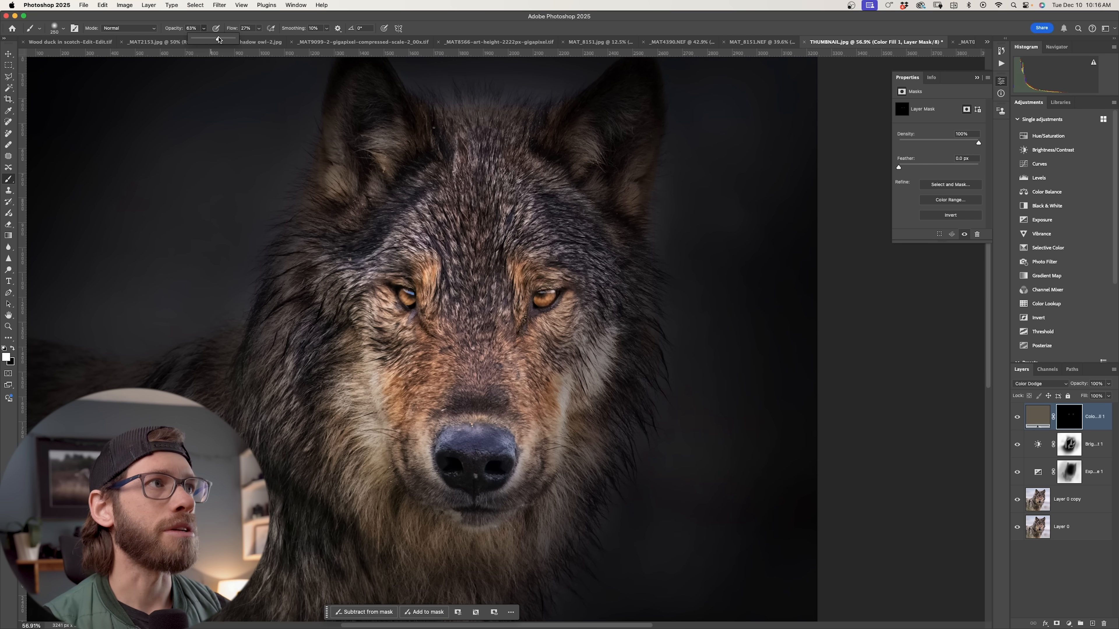
pyautogui.moveTo(261, 30); pyautogui.dragTo(260, 41)
pyautogui.click(387, 147)
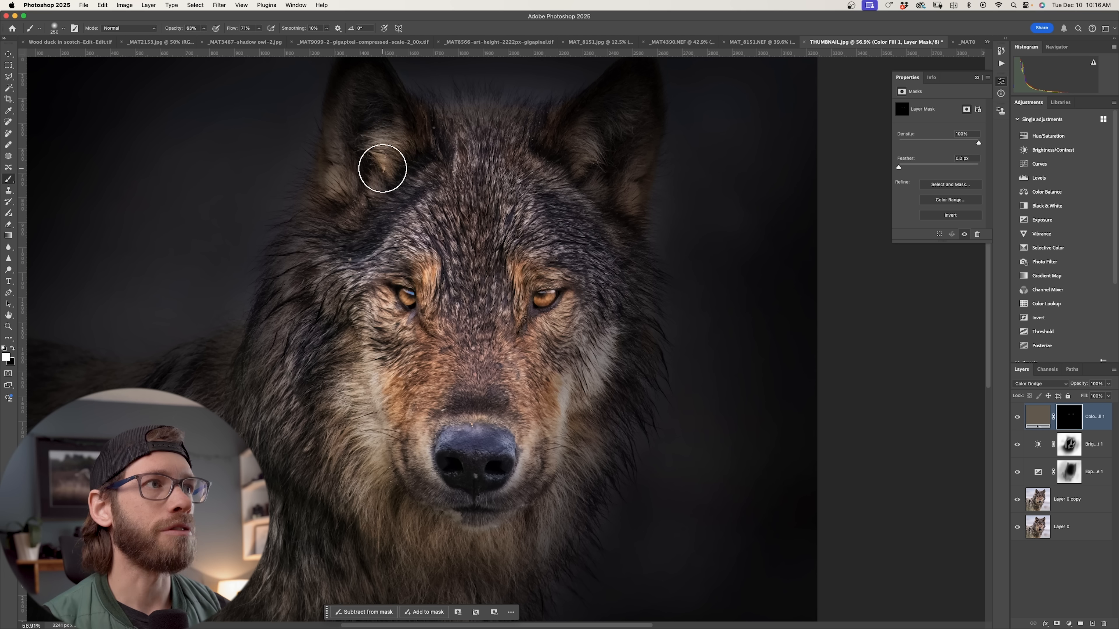
pyautogui.moveTo(346, 108); pyautogui.dragTo(335, 276)
pyautogui.moveTo(586, 170)
pyautogui.mouseDown()
pyautogui.moveTo(579, 155)
pyautogui.moveTo(596, 186)
pyautogui.mouseUp()
pyautogui.moveTo(629, 135); pyautogui.dragTo(603, 241)
pyautogui.moveTo(509, 129)
pyautogui.mouseDown()
pyautogui.moveTo(435, 137)
pyautogui.moveTo(404, 291)
pyautogui.mouseUp()
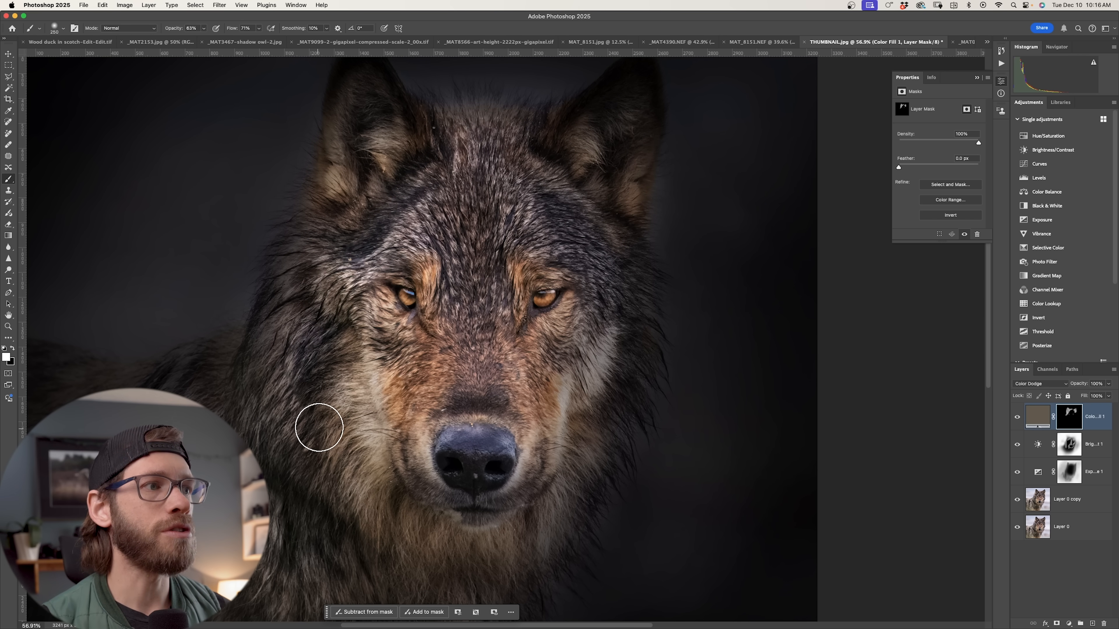
# Step: Enlarge the brush and paint white on the color fill mask over the wolf's cheek fur
pyautogui.scroll(2, 316, 429)
pyautogui.scroll(-5, 372, 474)
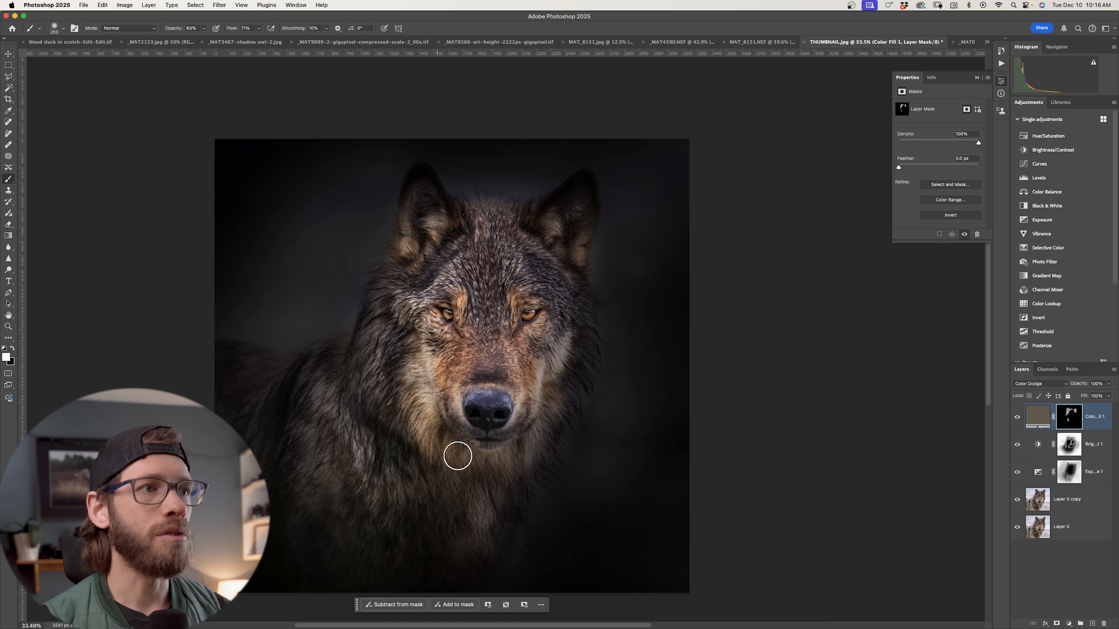
pyautogui.press(']')
pyautogui.press(']')
pyautogui.press(']')
pyautogui.press(']')
pyautogui.press(']')
pyautogui.press(']')
pyautogui.press(']')
pyautogui.moveTo(558, 375)
pyautogui.mouseDown()
pyautogui.moveTo(544, 435)
pyautogui.moveTo(529, 427)
pyautogui.moveTo(564, 340)
pyautogui.mouseUp()
# Step: Paint white on the color fill mask over the middle of the face, then down the neck and chest with a 600 px brush
pyautogui.press('[')
pyautogui.press('[')
pyautogui.moveTo(496, 360)
pyautogui.mouseDown()
pyautogui.moveTo(519, 333)
pyautogui.moveTo(502, 269)
pyautogui.mouseUp()
pyautogui.press('[')
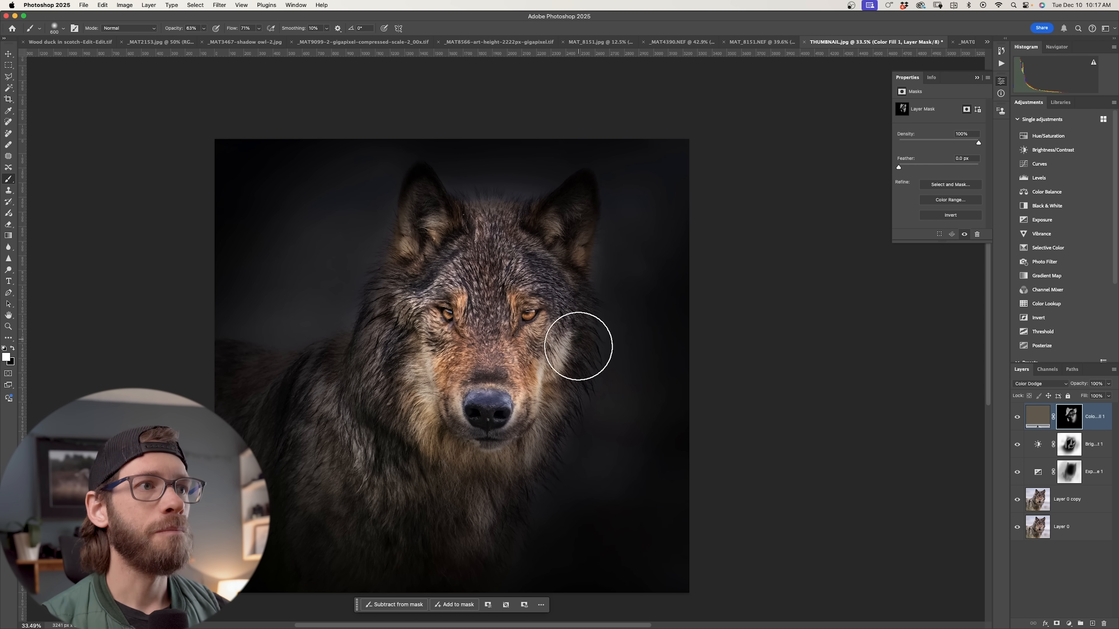
pyautogui.moveTo(367, 387)
pyautogui.mouseDown()
pyautogui.moveTo(370, 490)
pyautogui.moveTo(366, 474)
pyautogui.moveTo(434, 523)
pyautogui.mouseUp()
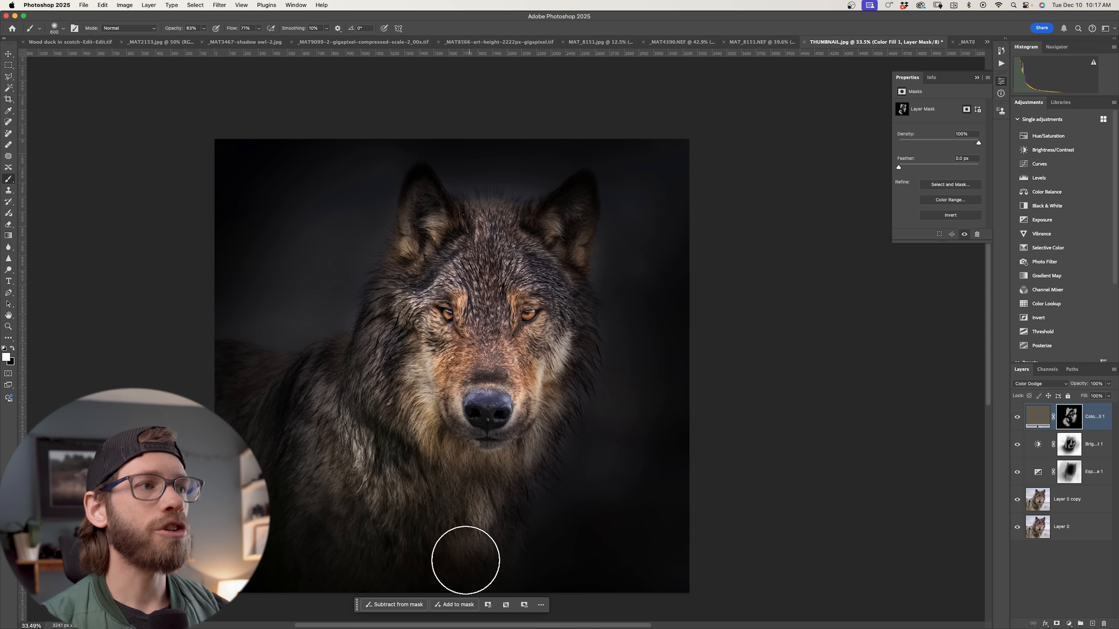
pyautogui.press('x')
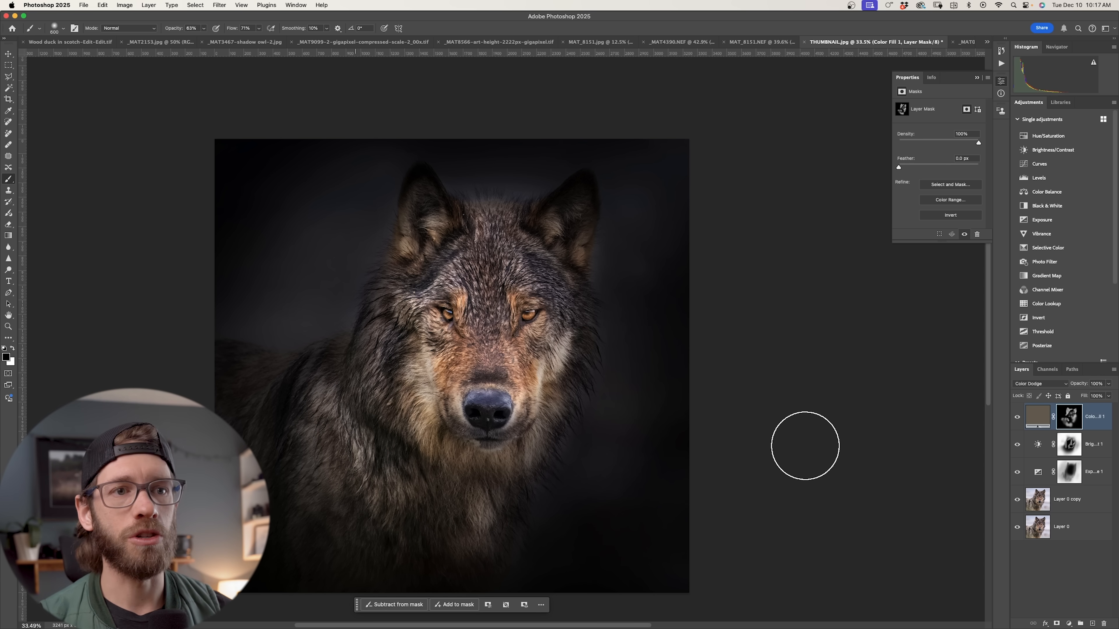
# Step: Isolate the original Layer 0 to compare it with the edit, then restore all layers
pyautogui.keyDown('alt'); pyautogui.click(1018, 529); pyautogui.keyUp('alt')
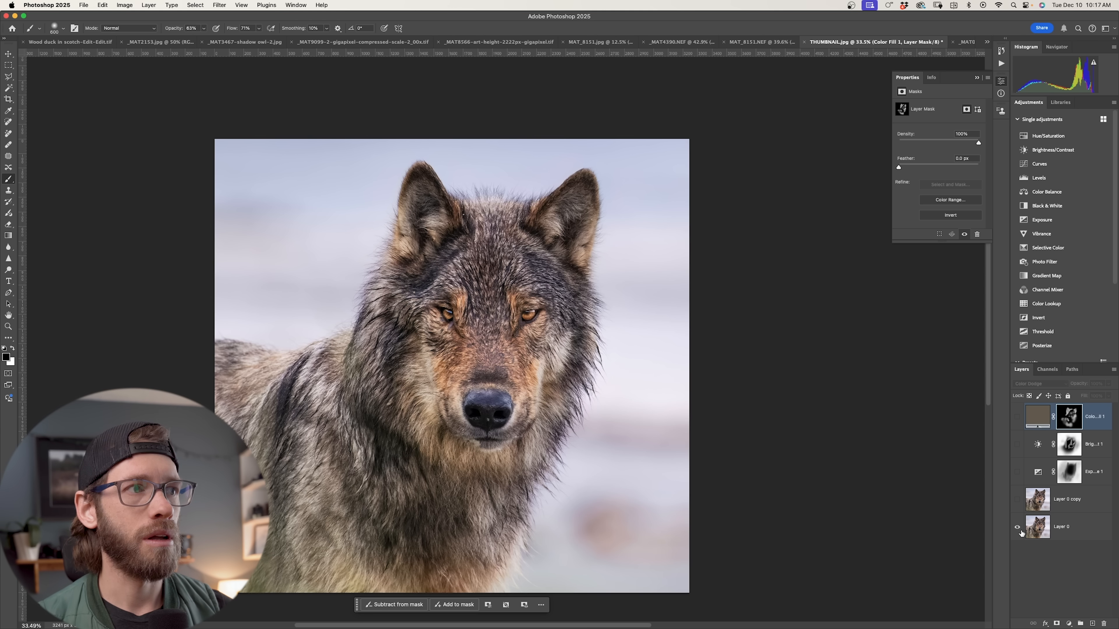
pyautogui.keyDown('alt'); pyautogui.click(1018, 531); pyautogui.keyUp('alt')
# Step: Enlarge the brush to 1200 px and paint white on the color fill mask over the lower chest and adjacent background
pyautogui.press(']')
pyautogui.press(']')
pyautogui.press(']')
pyautogui.press(']')
pyautogui.press(']')
pyautogui.press(']')
pyautogui.press('x')
pyautogui.moveTo(549, 527)
pyautogui.mouseDown()
pyautogui.moveTo(553, 552)
pyautogui.moveTo(596, 448)
pyautogui.moveTo(609, 447)
pyautogui.mouseUp()
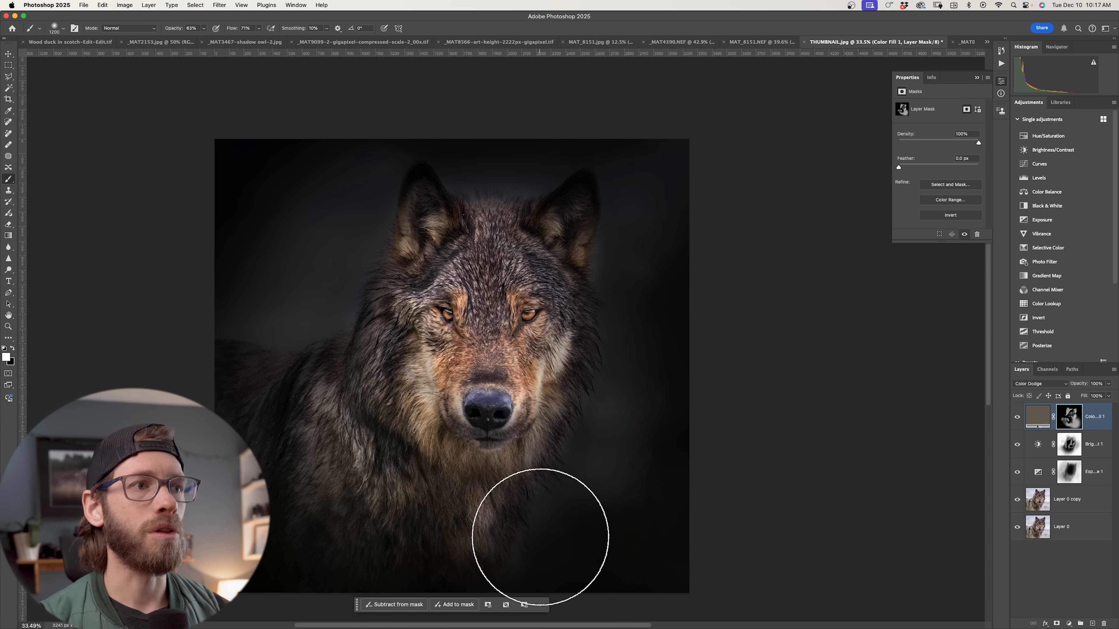
# Step: Paint white on the Color Dodge fill mask over the wolf's neck and chest fur, with a 300 px and then a 900 px brush
pyautogui.press('[')
pyautogui.press('[')
pyautogui.press('[')
pyautogui.press('[')
pyautogui.press('[')
pyautogui.press('[')
pyautogui.press('[')
pyautogui.press('[')
pyautogui.press('[')
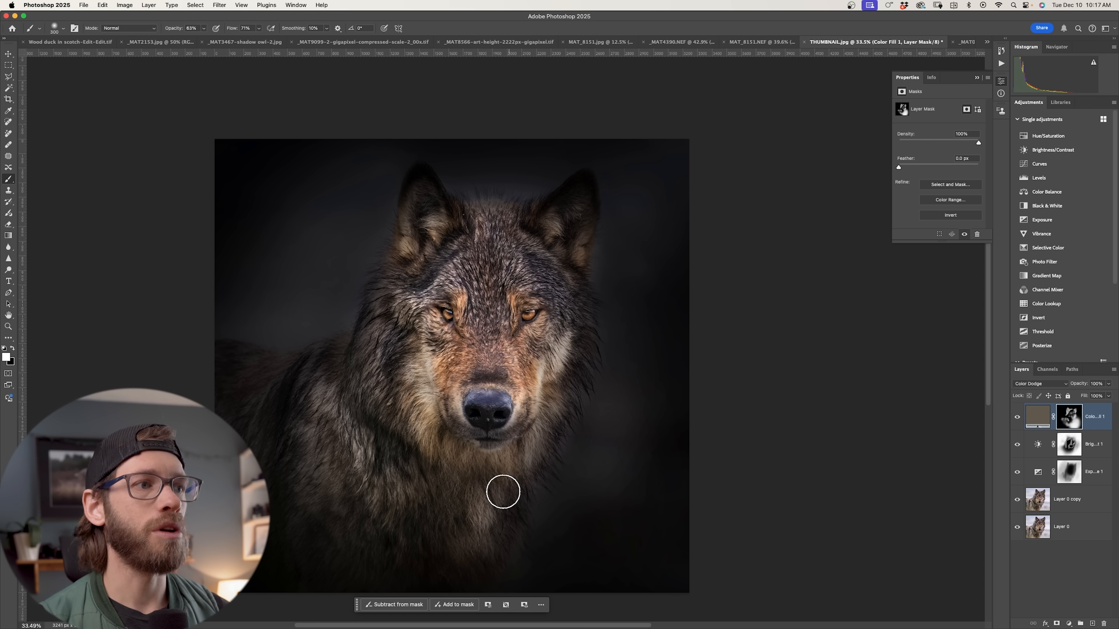
pyautogui.press(']')
pyautogui.press(']')
pyautogui.press(']')
pyautogui.press(']')
pyautogui.press(']')
pyautogui.press(']')
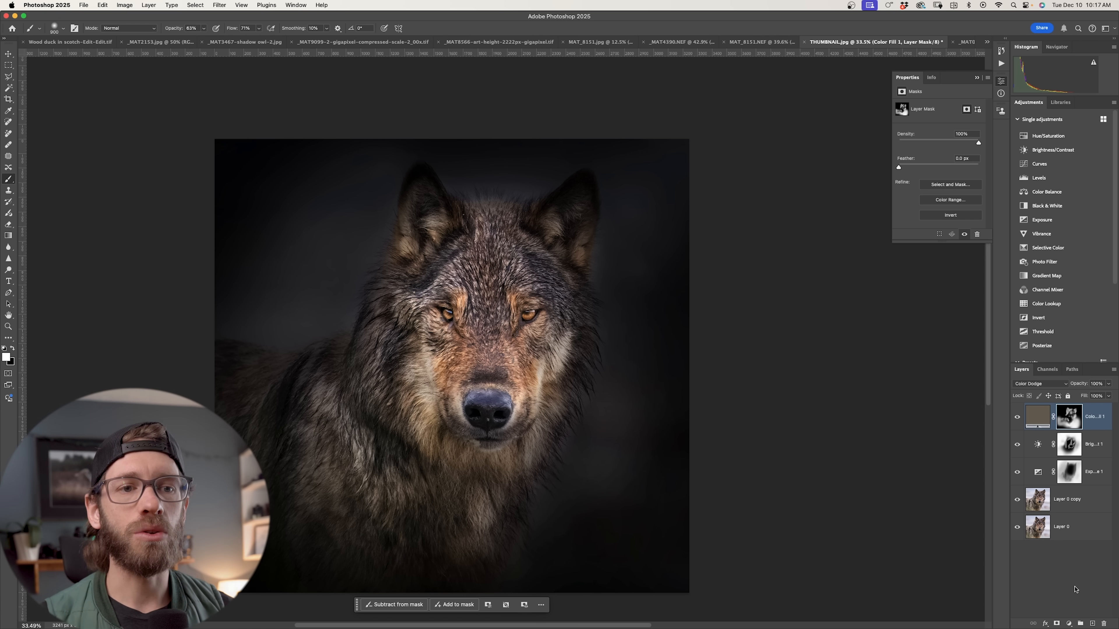
# Step: Add a dark blue-gray Solid Color fill layer (#2a2c32) above the other layers and return to the Brush tool
pyautogui.click(1068, 622)
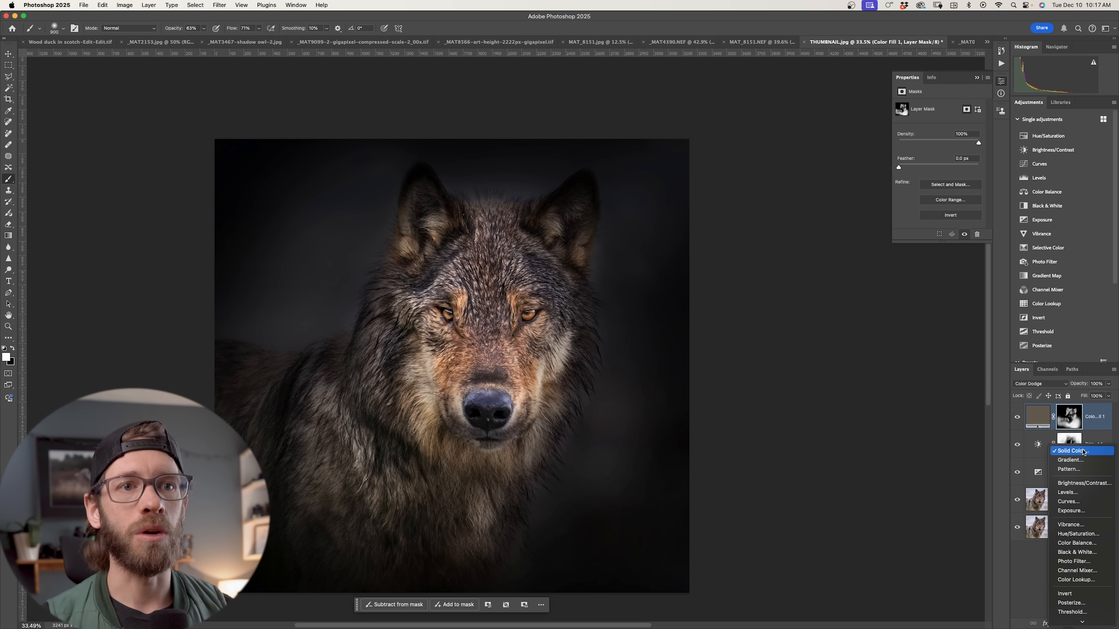
pyautogui.click(1086, 454)
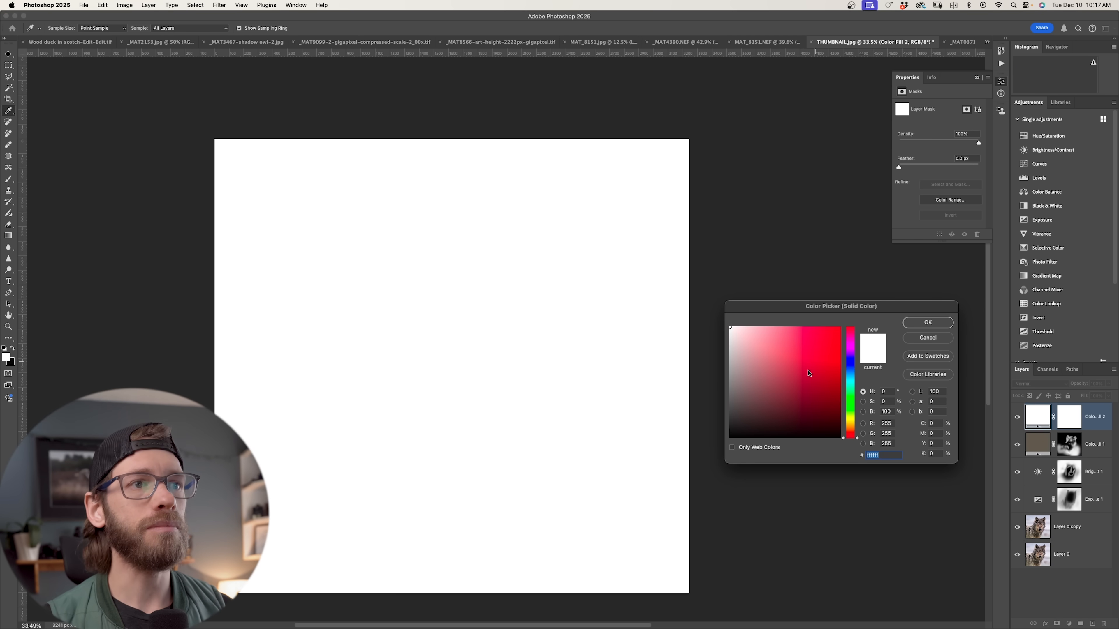
pyautogui.click(843, 370)
pyautogui.moveTo(769, 400); pyautogui.dragTo(748, 417)
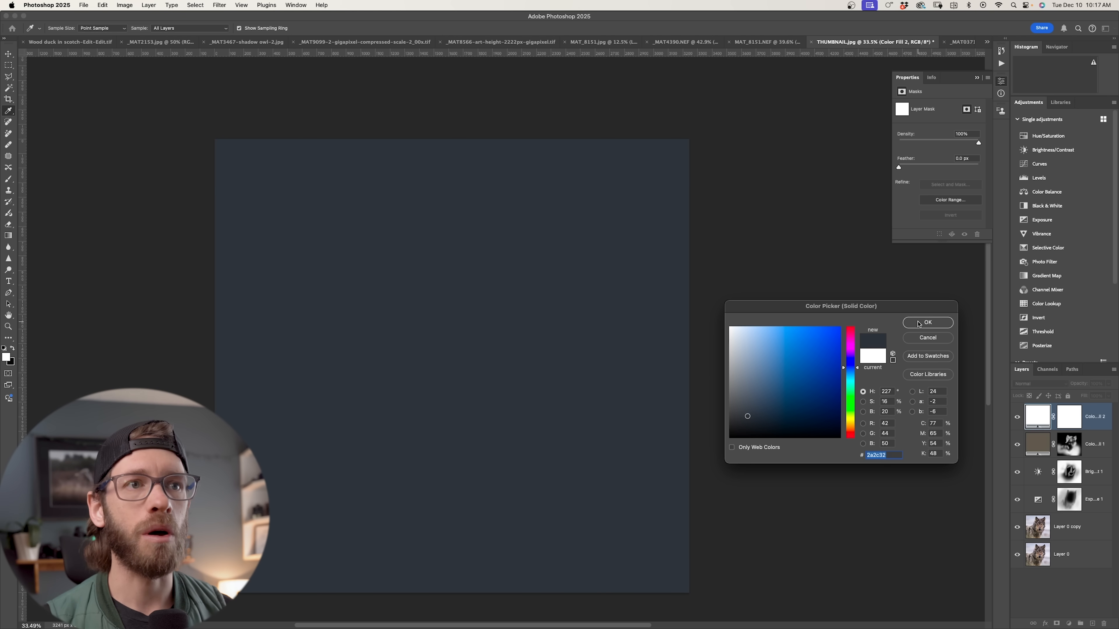
pyautogui.click(924, 323)
pyautogui.press('b')
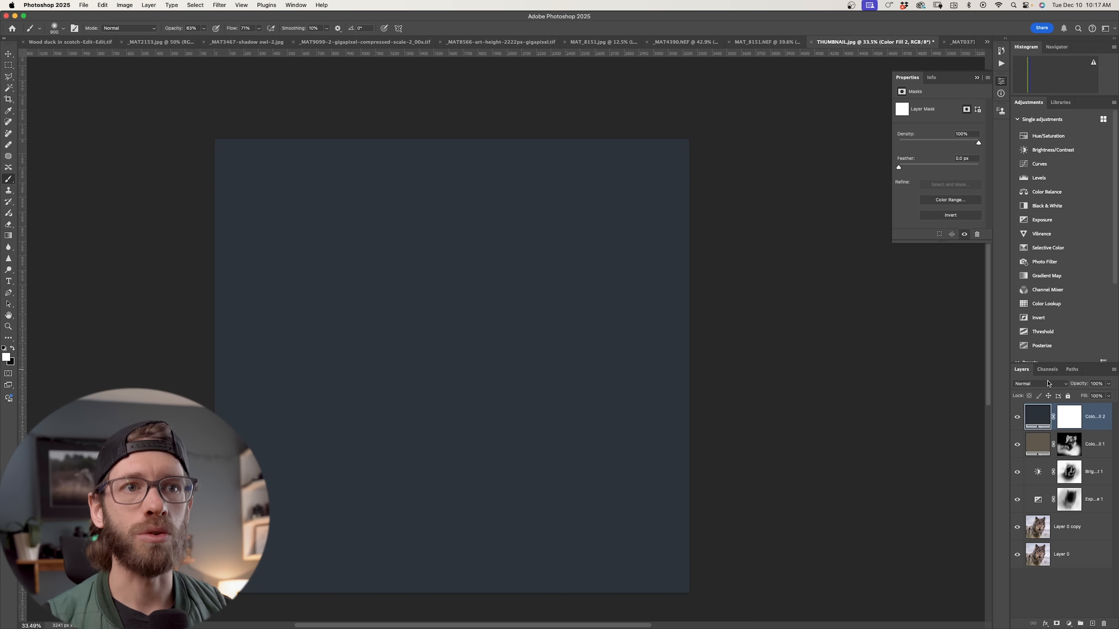
# Step: Set the new color fill layer's blend mode to Soft Light and invert its mask to black
pyautogui.click(1049, 385)
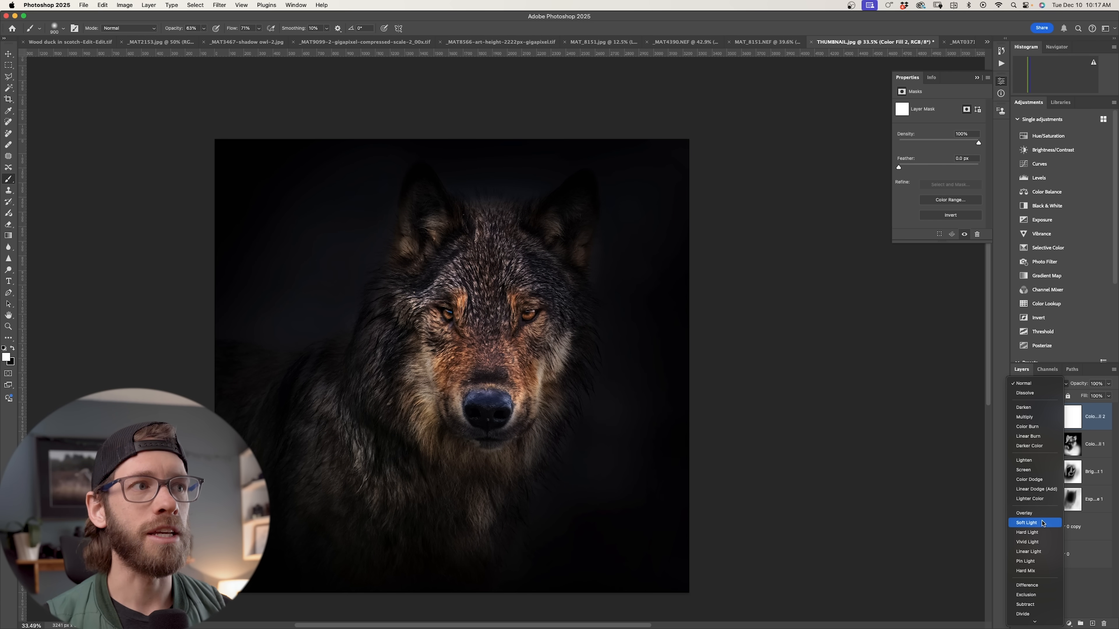
pyautogui.click(1042, 523)
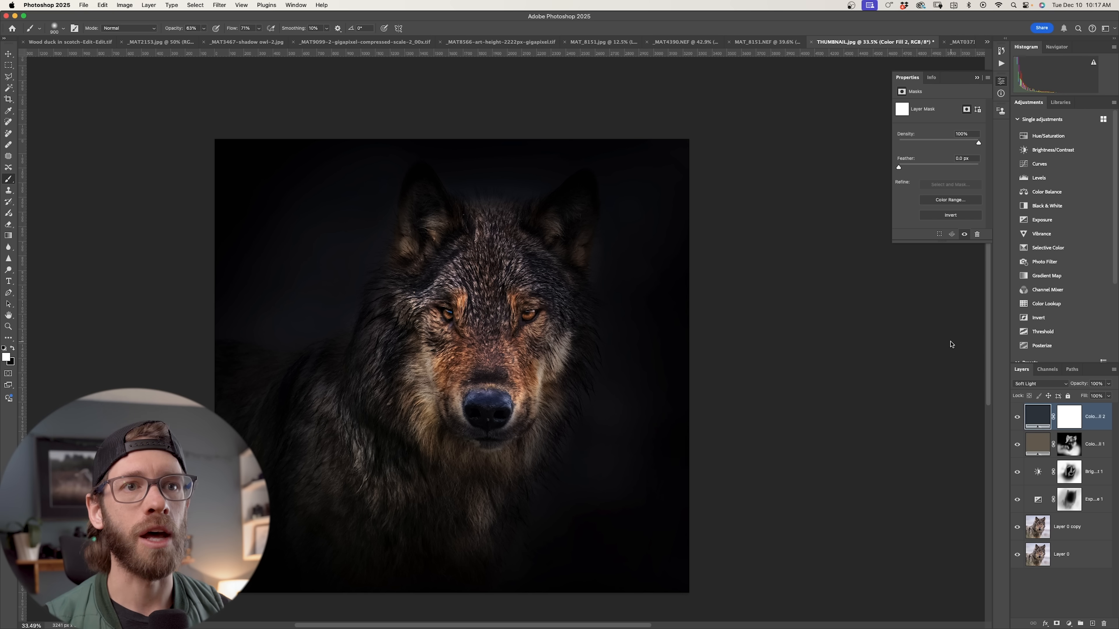
pyautogui.click(1069, 417)
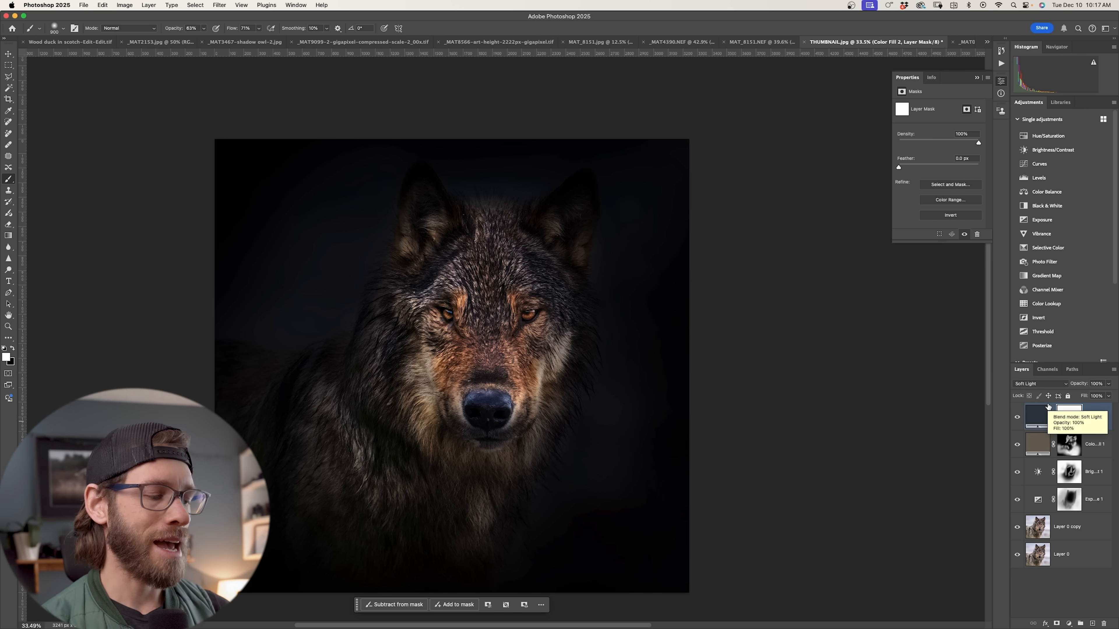
pyautogui.press('super+i')
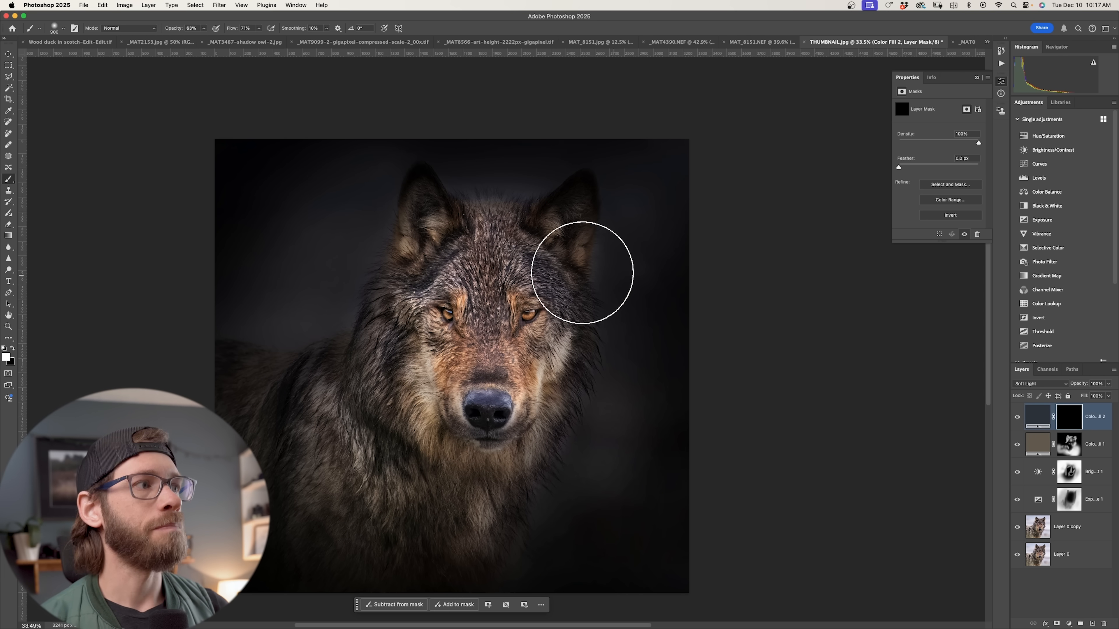
# Step: Paint white on the Soft Light fill mask down the wolf's forehead and bridge of the nose with a 400 px brush
pyautogui.press('[')
pyautogui.press('[')
pyautogui.press('[')
pyautogui.press('[')
pyautogui.press('[')
pyautogui.moveTo(486, 289)
pyautogui.mouseDown()
pyautogui.moveTo(484, 275)
pyautogui.moveTo(494, 324)
pyautogui.mouseUp()
pyautogui.press(']')
pyautogui.press(']')
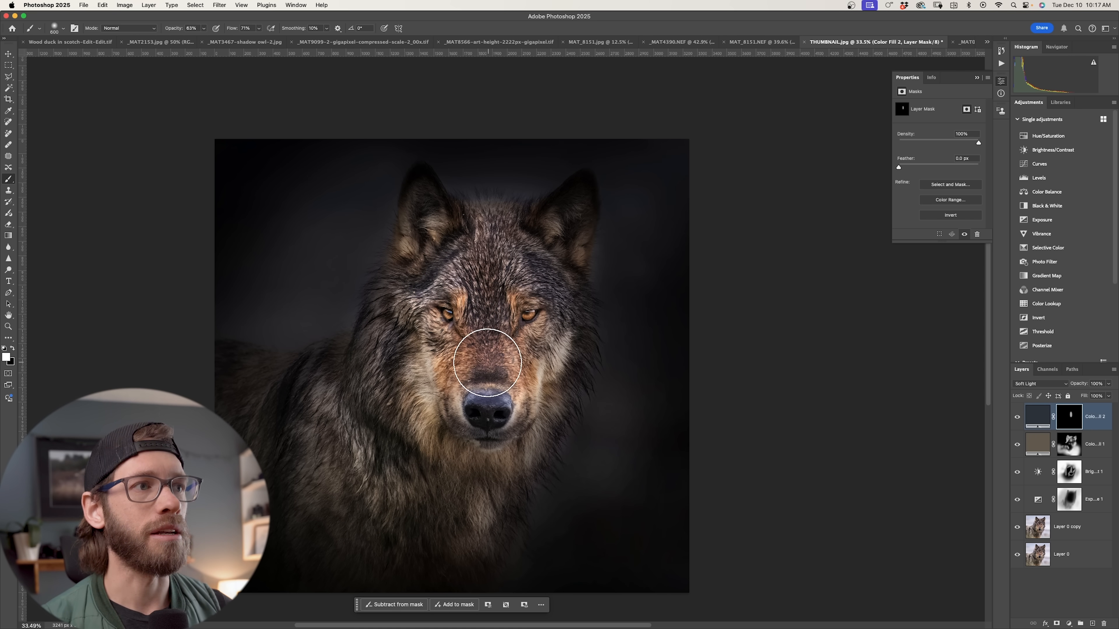
# Step: Paint white on the Soft Light fill mask over the brow with a 600 px brush, then beside the muzzle with a 300 px brush
pyautogui.scroll(7, 492, 334)
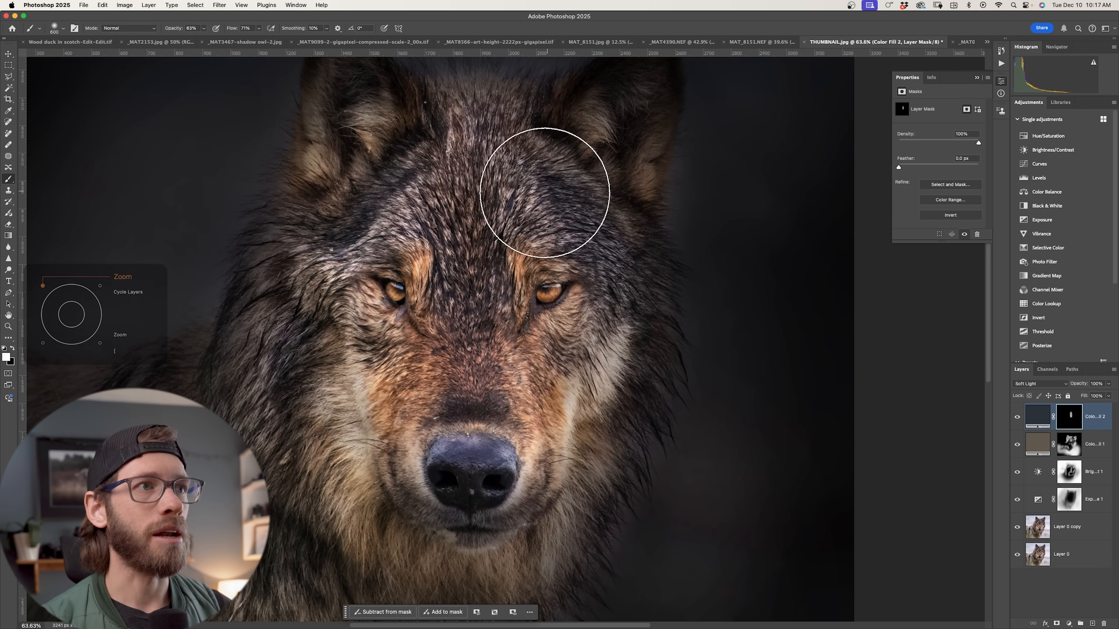
pyautogui.moveTo(545, 192); pyautogui.dragTo(556, 216)
pyautogui.press('[')
pyautogui.press('[')
pyautogui.press('[')
pyautogui.moveTo(569, 426)
pyautogui.mouseDown()
pyautogui.moveTo(567, 456)
pyautogui.moveTo(607, 407)
pyautogui.mouseUp()
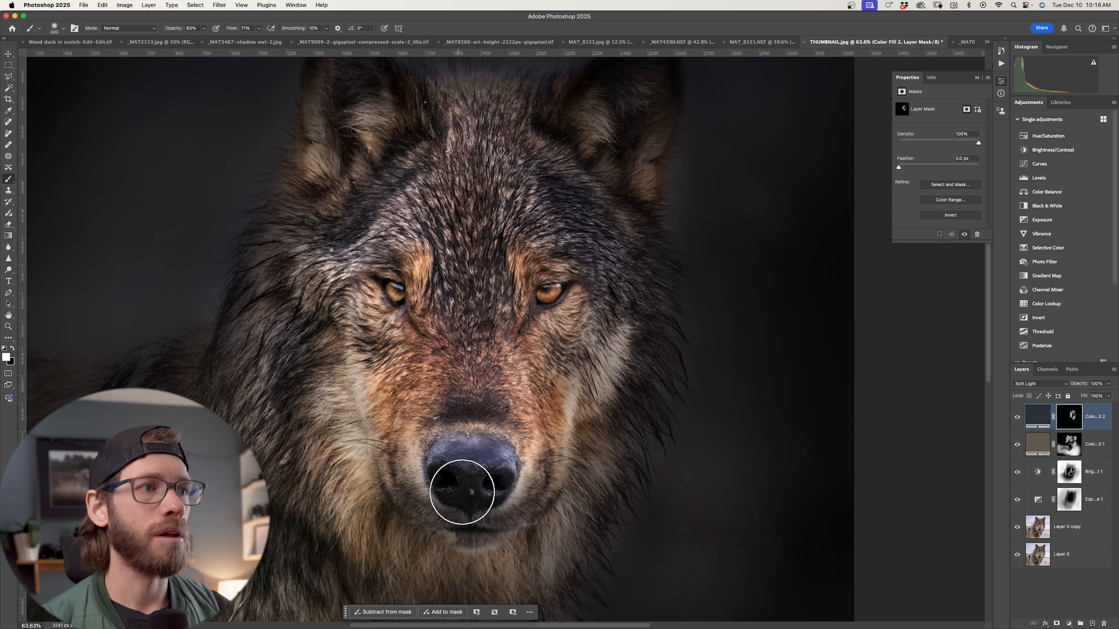
# Step: Continue painting the Soft Light fill mask across the opposite side of the wolf's face with a 700 px, then a 400 px brush
pyautogui.press(']')
pyautogui.press(']')
pyautogui.press(']')
pyautogui.press(']')
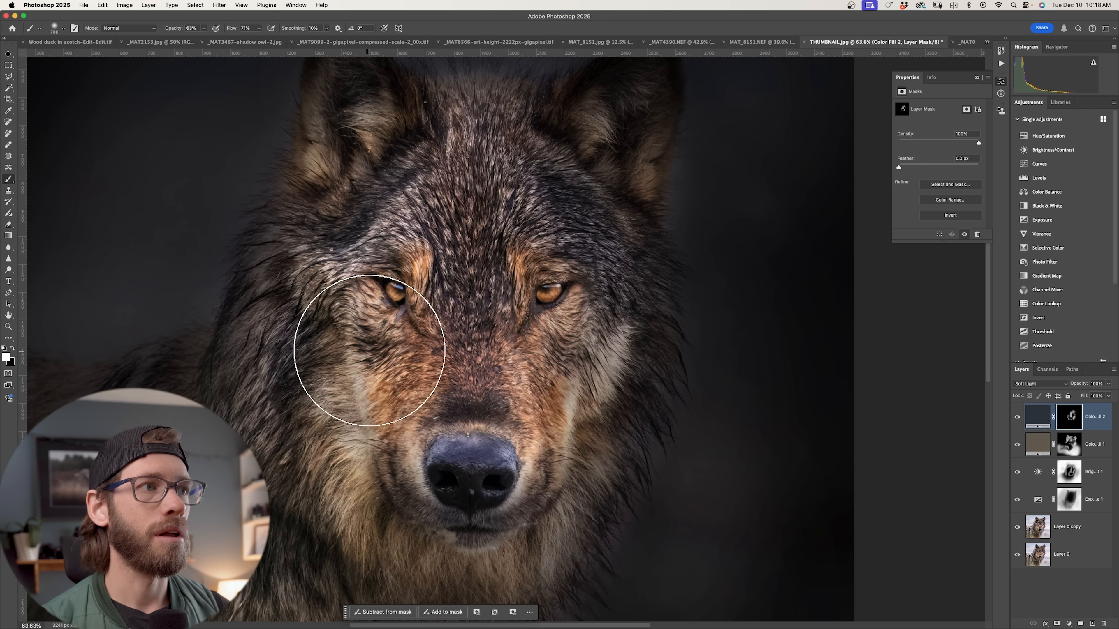
pyautogui.press('[')
pyautogui.press('[')
pyautogui.press('[')
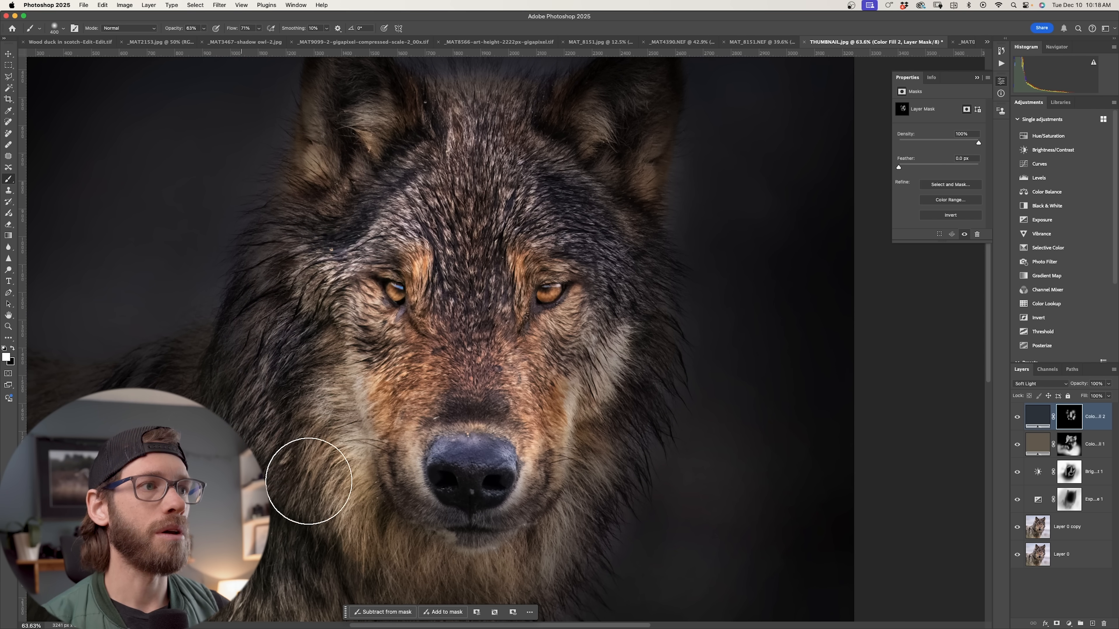
# Step: Enlarge the brush to 1300 px and paint white on the Soft Light fill mask over the background on both sides of the wolf
pyautogui.scroll(-6, 355, 445)
pyautogui.press(']')
pyautogui.press(']')
pyautogui.press(']')
pyautogui.press(']')
pyautogui.press(']')
pyautogui.press(']')
pyautogui.press(']')
pyautogui.press(']')
pyautogui.press(']')
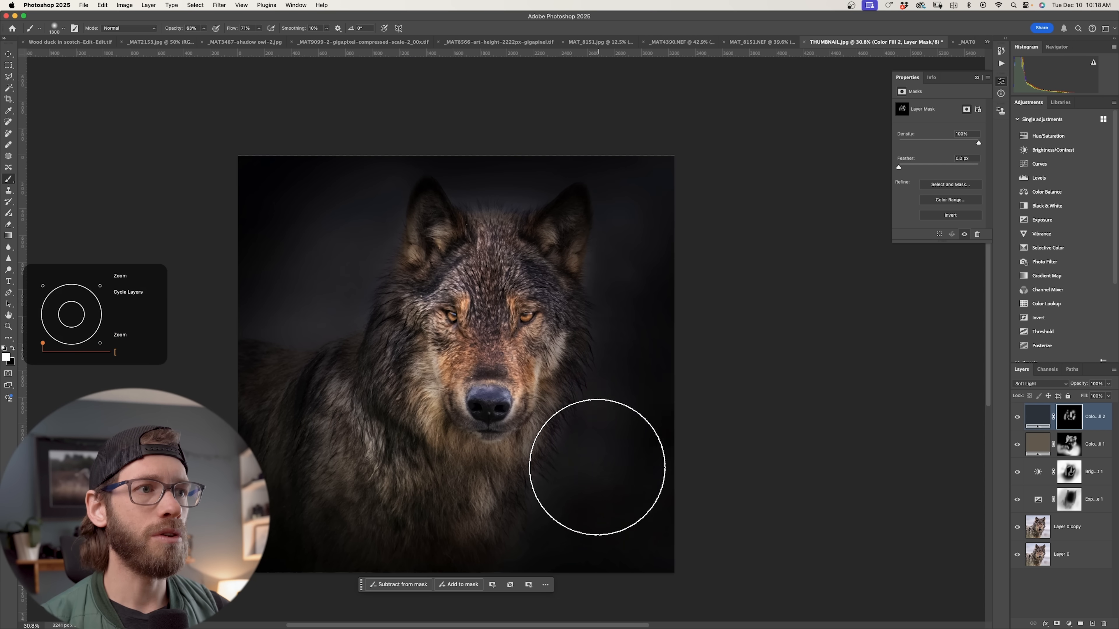
pyautogui.moveTo(604, 452)
pyautogui.mouseDown()
pyautogui.moveTo(626, 243)
pyautogui.moveTo(671, 162)
pyautogui.mouseUp()
pyautogui.moveTo(330, 193)
pyautogui.mouseDown()
pyautogui.moveTo(319, 272)
pyautogui.moveTo(237, 149)
pyautogui.mouseUp()
# Step: Switch to the Color Dodge fill mask and paint white over the wolf's cheek and ears, enlarging the brush from 400 to 700 px
pyautogui.press('[')
pyautogui.press('[')
pyautogui.press('[')
pyautogui.press('[')
pyautogui.press('[')
pyautogui.press('[')
pyautogui.press('[')
pyautogui.press('[')
pyautogui.press('[')
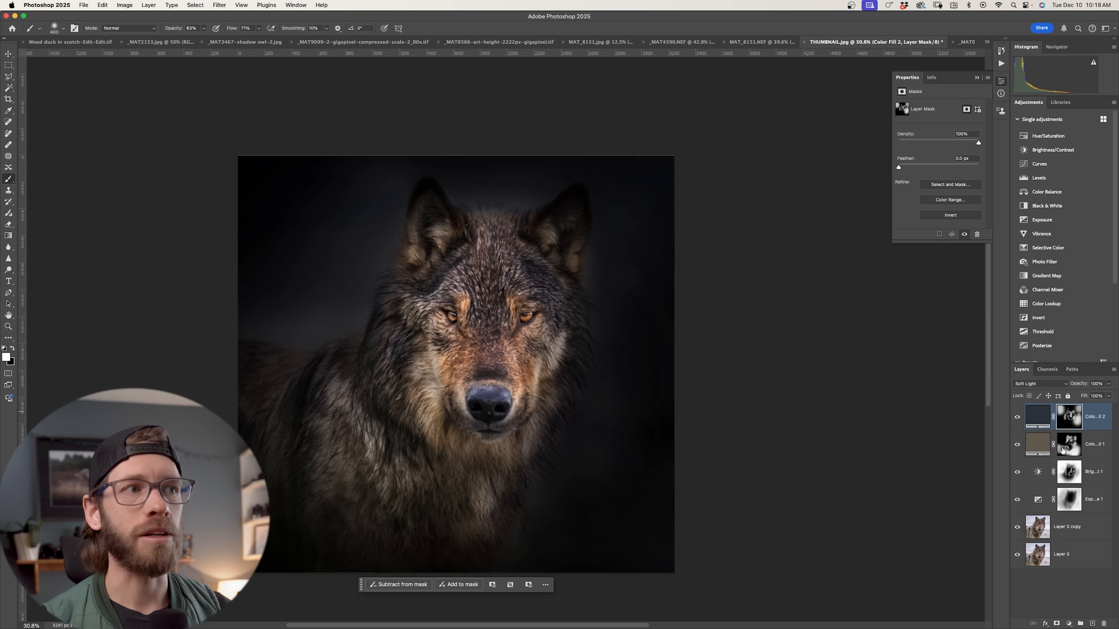
pyautogui.click(1069, 444)
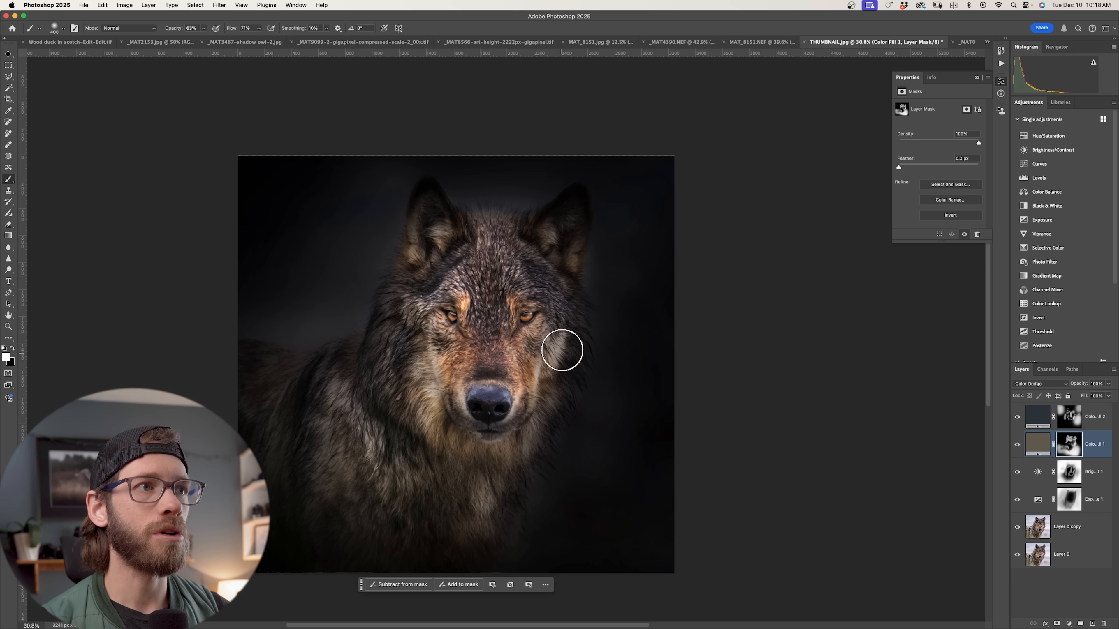
pyautogui.press(']')
pyautogui.press(']')
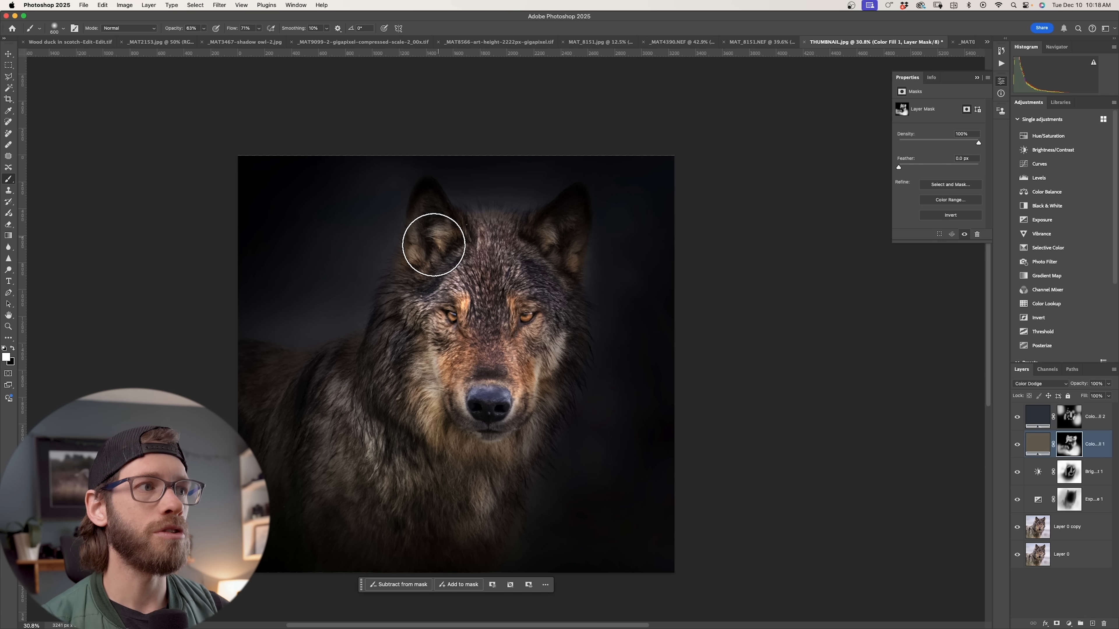
pyautogui.press(']')
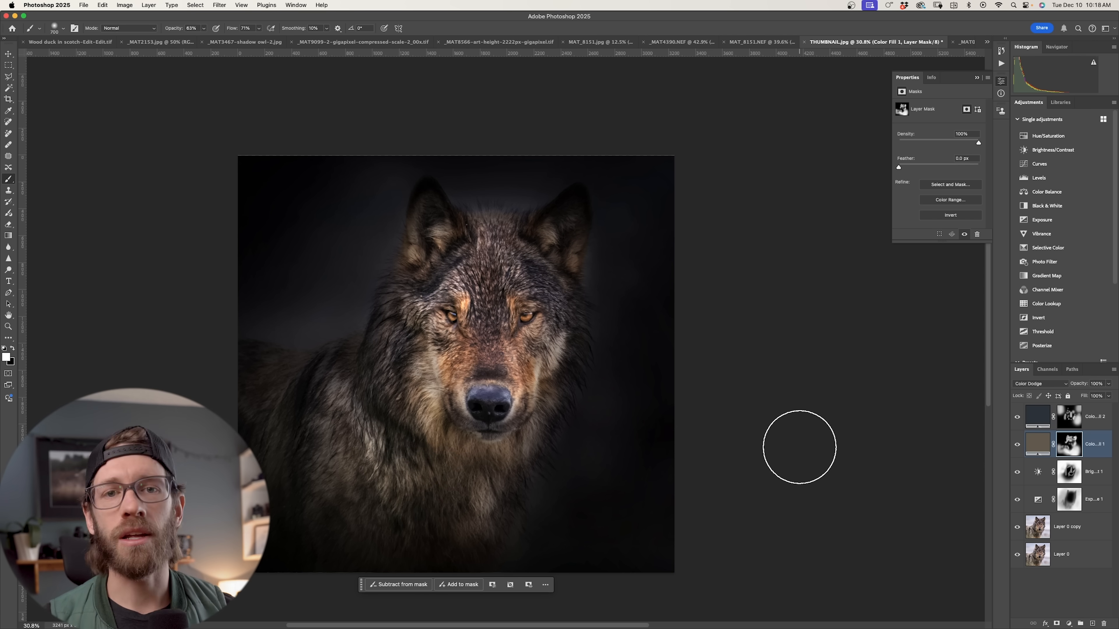
pyautogui.press('[')
pyautogui.press('[')
pyautogui.press('[')
pyautogui.press('[')
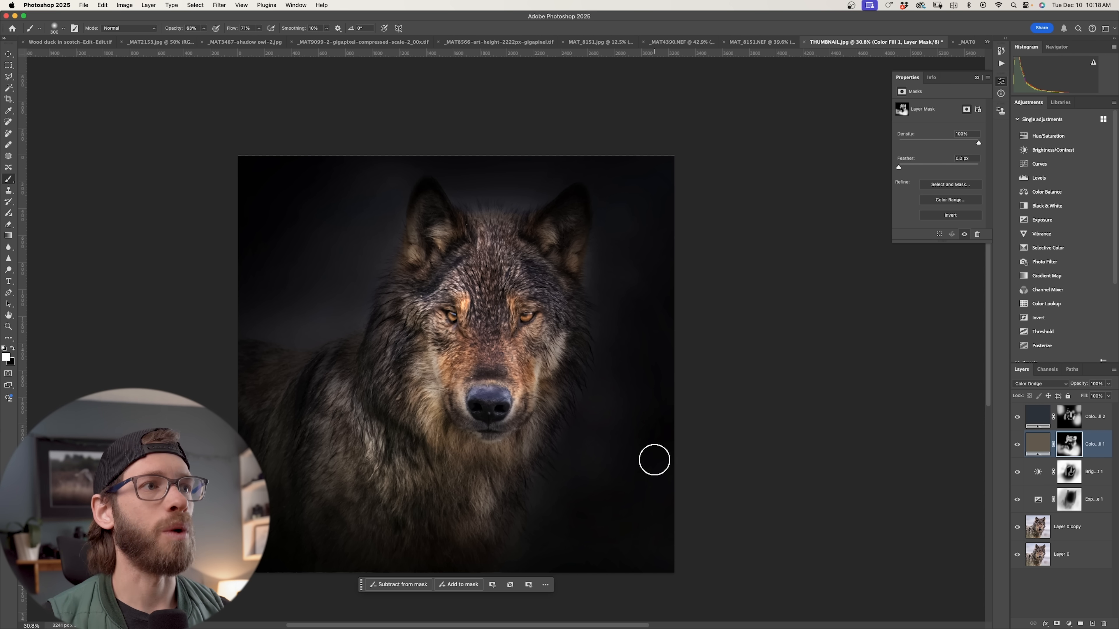
pyautogui.hscroll(-3, 654, 460)
pyautogui.hscroll(-1, 654, 460)
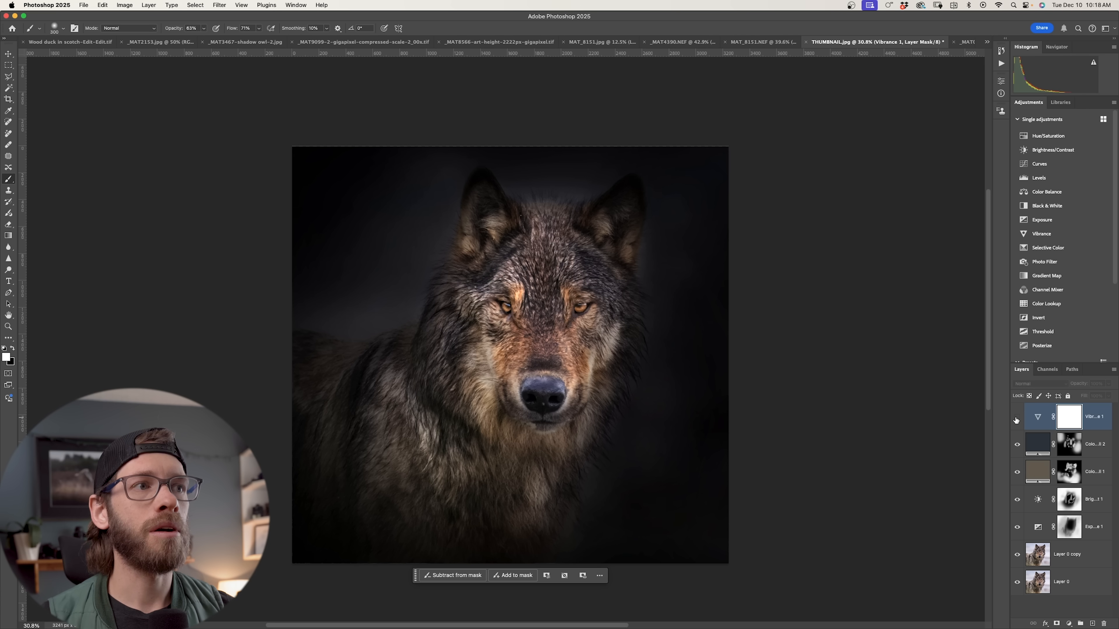
# Step: Toggle the Vibrance adjustment layer's visibility to compare the wolf in black and white and in color
pyautogui.click(1016, 417)
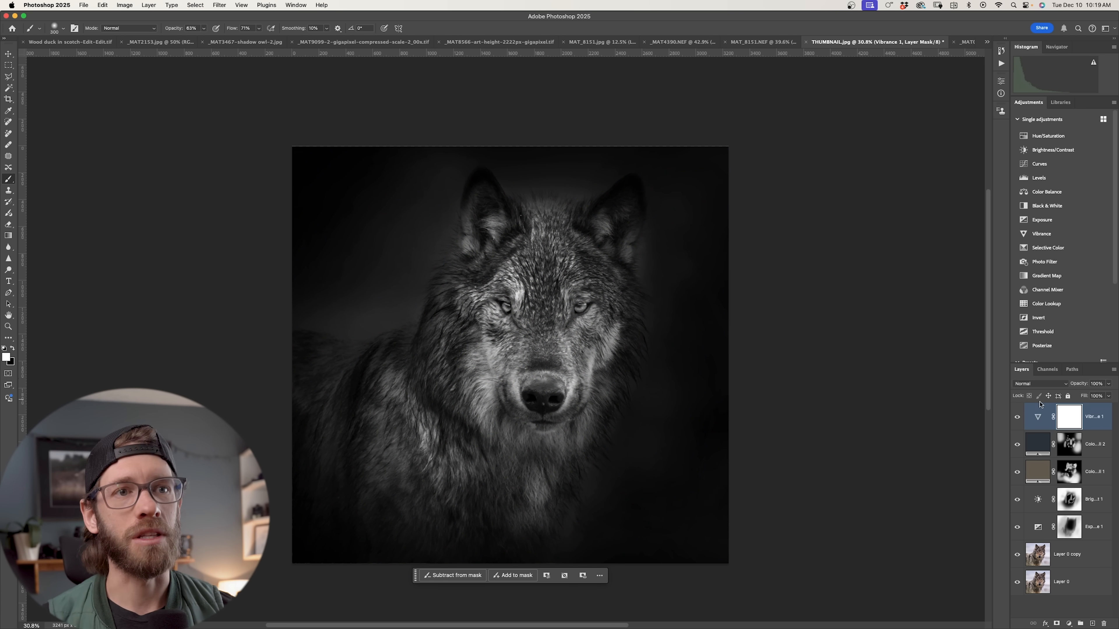
pyautogui.click(1017, 418)
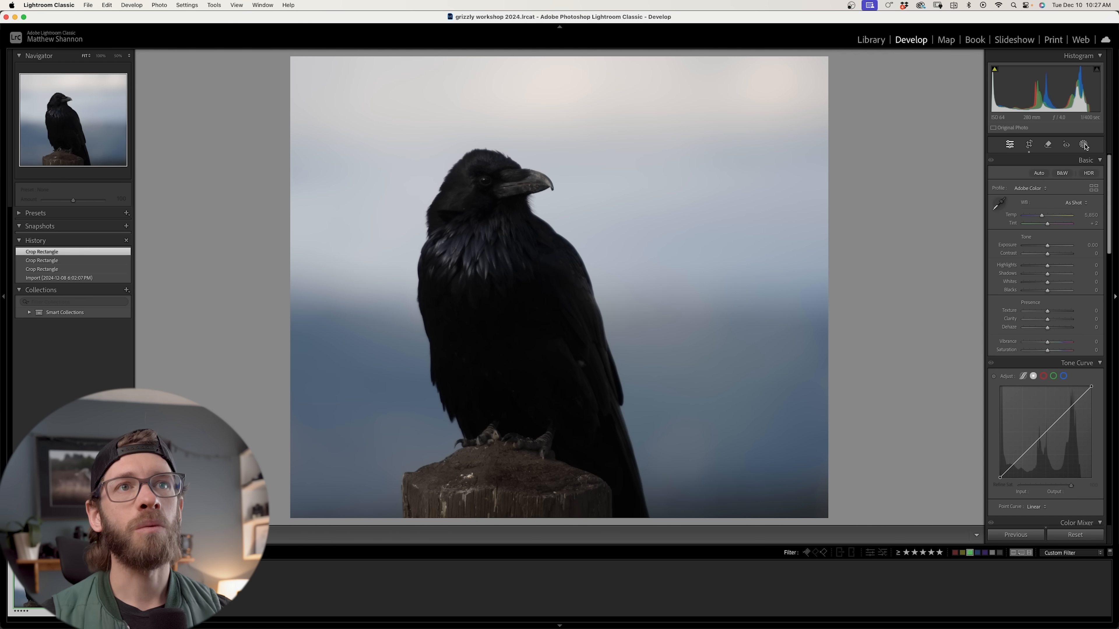
# Step: In Lightroom Classic, mask the raven with Select Subject and set Exposure 0.35, Contrast 26, Highlights 40 and Shadows 65, with lowered Blacks
pyautogui.click(1084, 146)
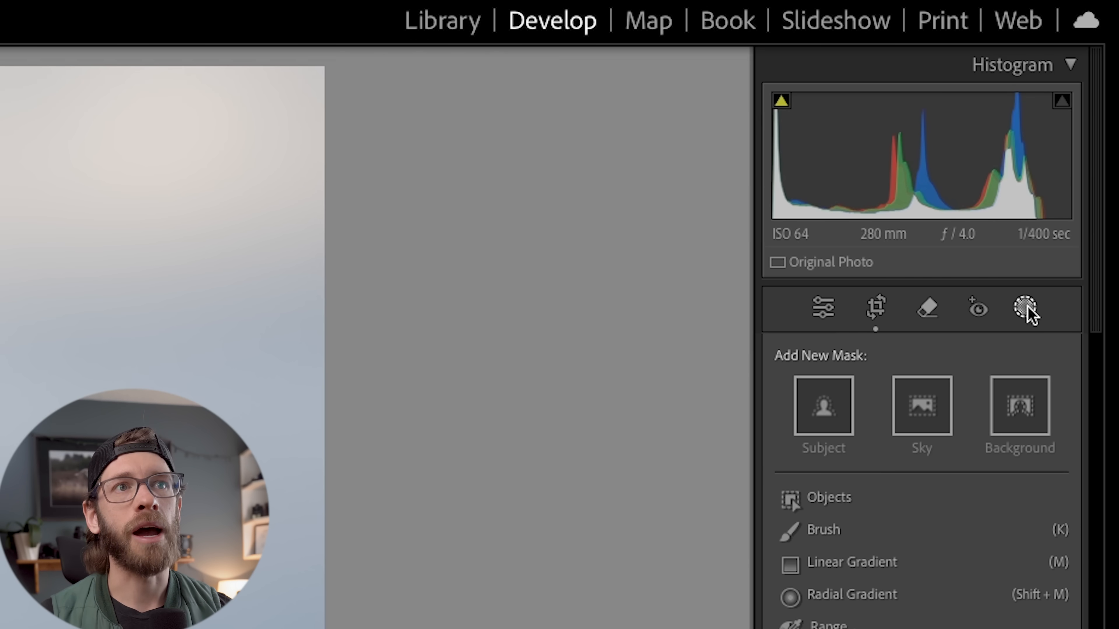
pyautogui.click(815, 427)
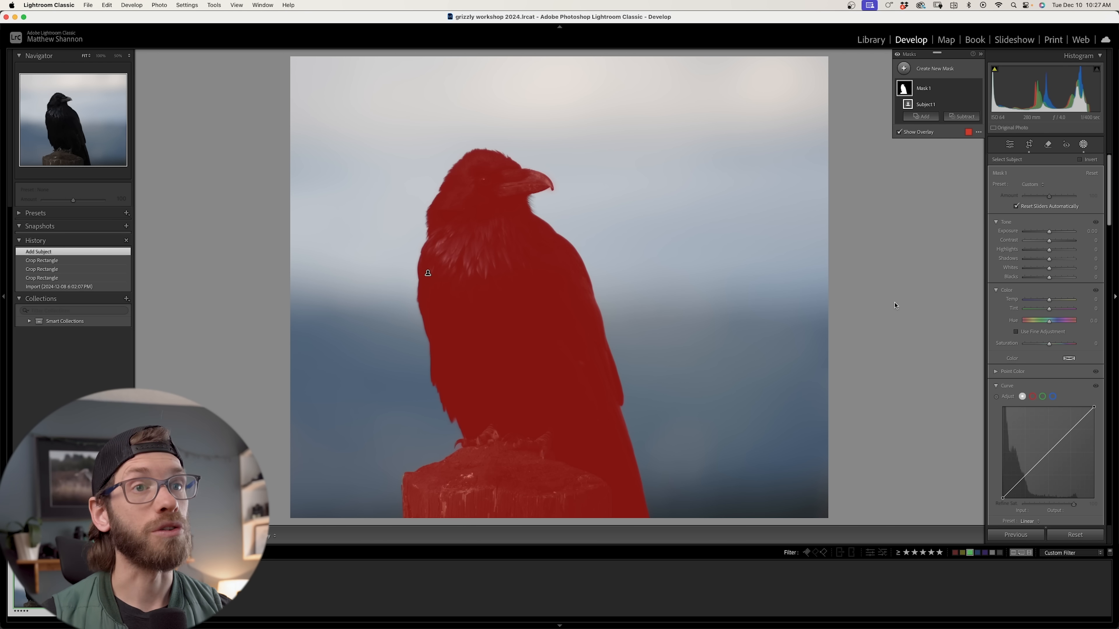
pyautogui.moveTo(1051, 260)
pyautogui.mouseDown()
pyautogui.moveTo(1066, 261)
pyautogui.moveTo(1054, 242)
pyautogui.moveTo(1043, 278)
pyautogui.mouseUp()
pyautogui.moveTo(1049, 232); pyautogui.dragTo(1052, 233)
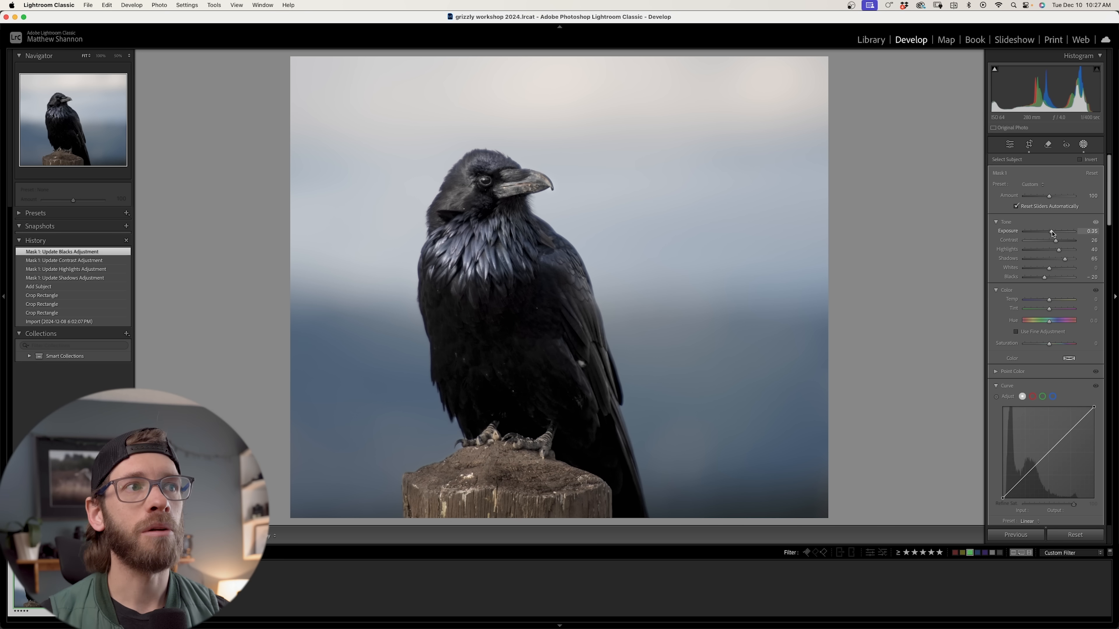
pyautogui.moveTo(1052, 234); pyautogui.dragTo(1052, 234)
pyautogui.moveTo(1044, 277); pyautogui.dragTo(1044, 280)
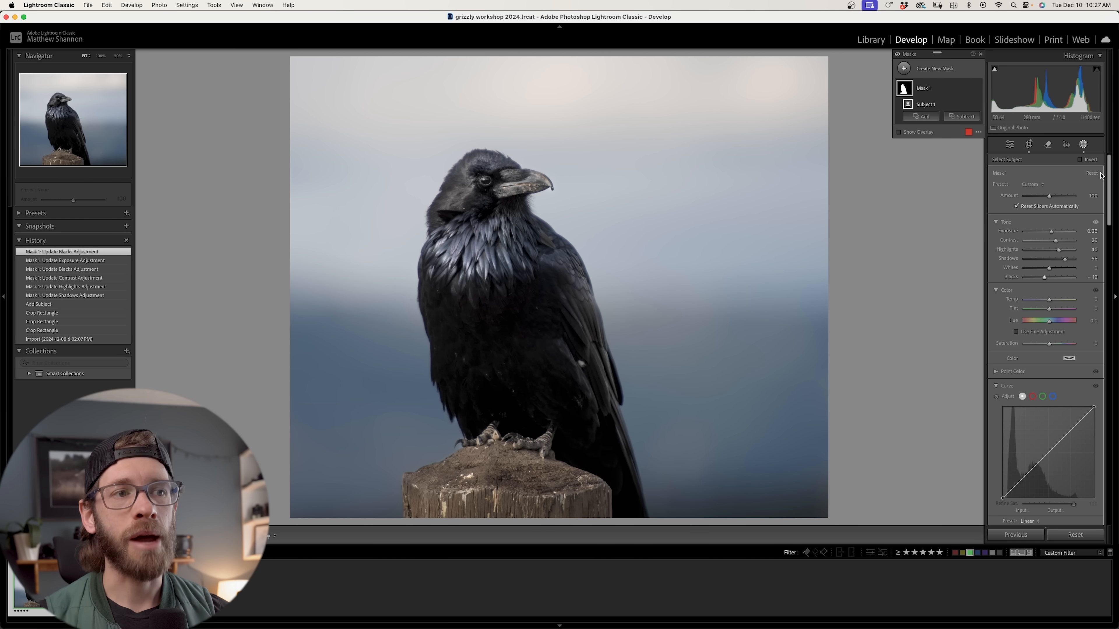
# Step: Duplicate and invert the raven's subject mask and darken the background with Exposure -3.84 and Contrast 42
pyautogui.scroll(-1, 1100, 175)
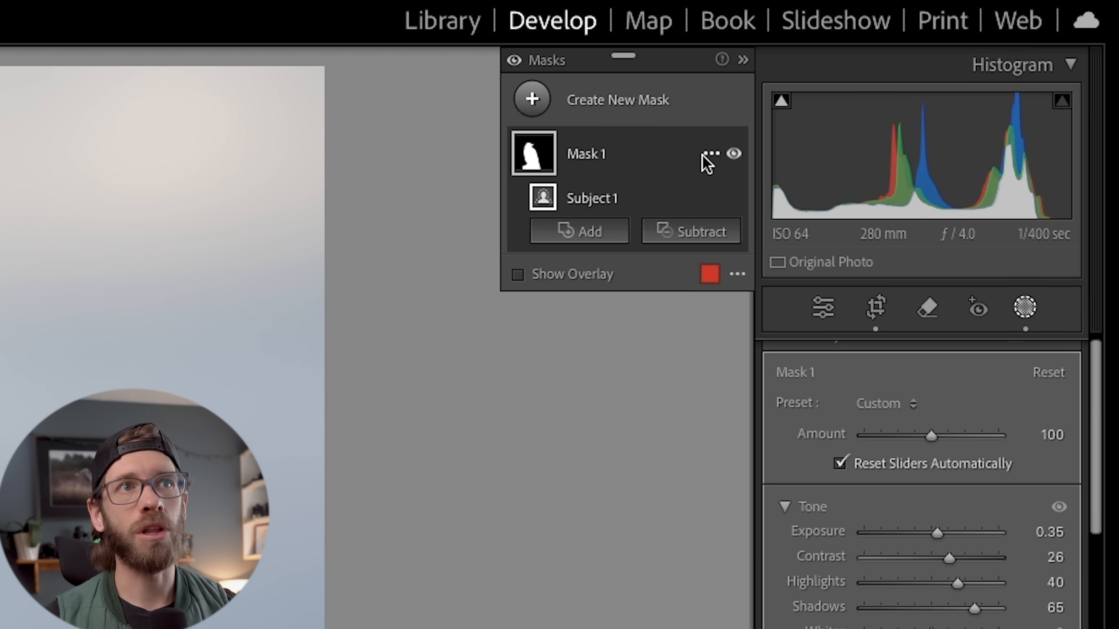
pyautogui.click(710, 155)
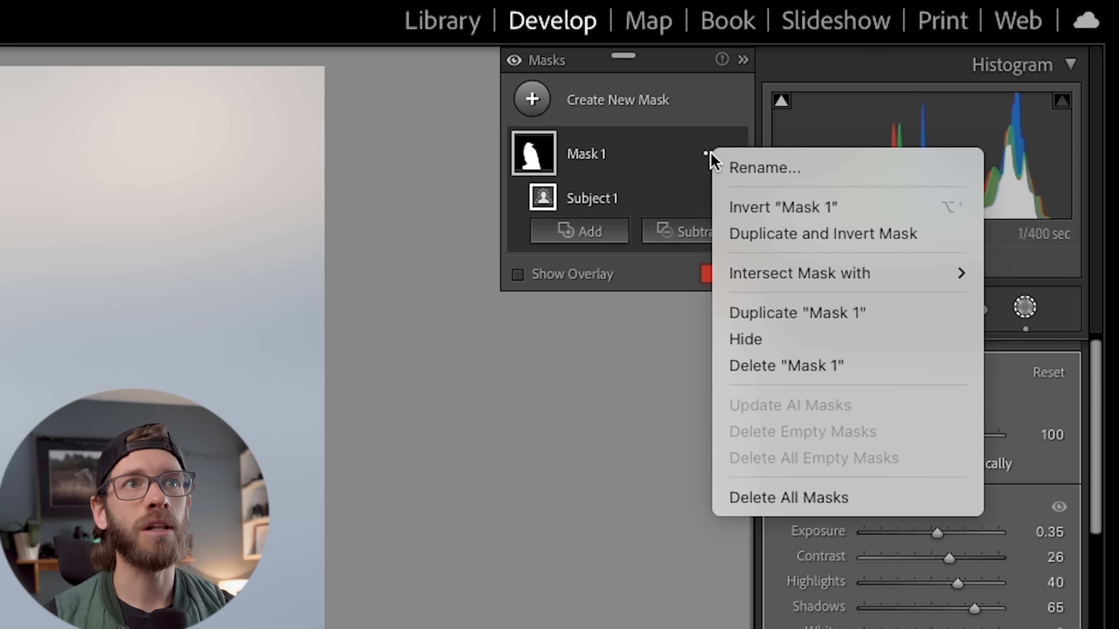
pyautogui.click(845, 238)
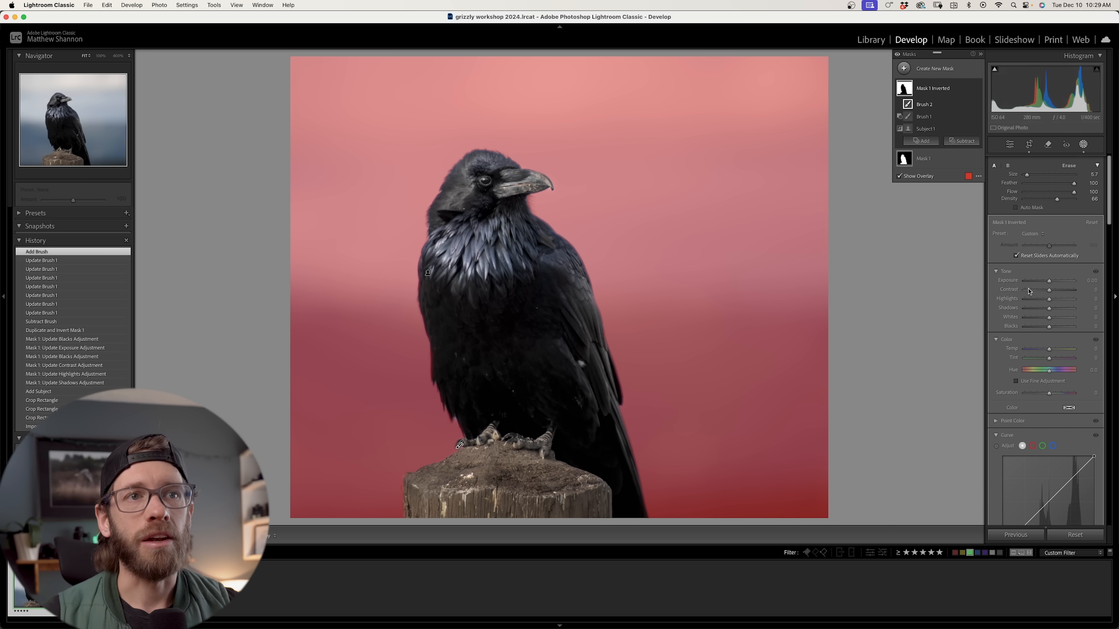
pyautogui.moveTo(1050, 282); pyautogui.dragTo(1051, 329)
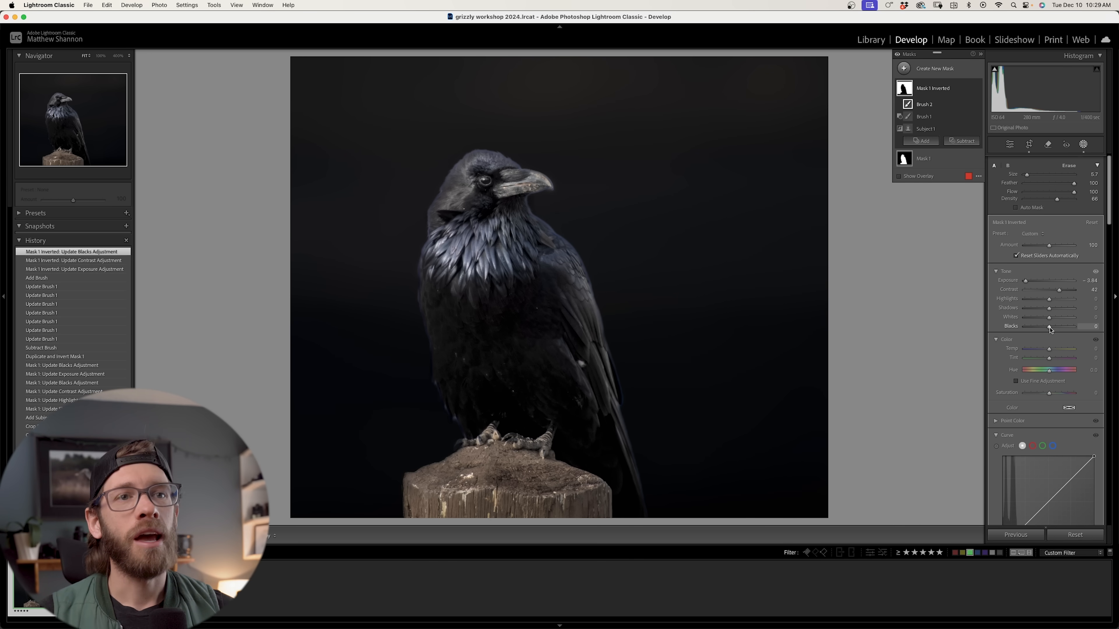
# Step: Add a new brush mask along the raven's back and wing with Contrast 61 and Shadows -58
pyautogui.click(905, 69)
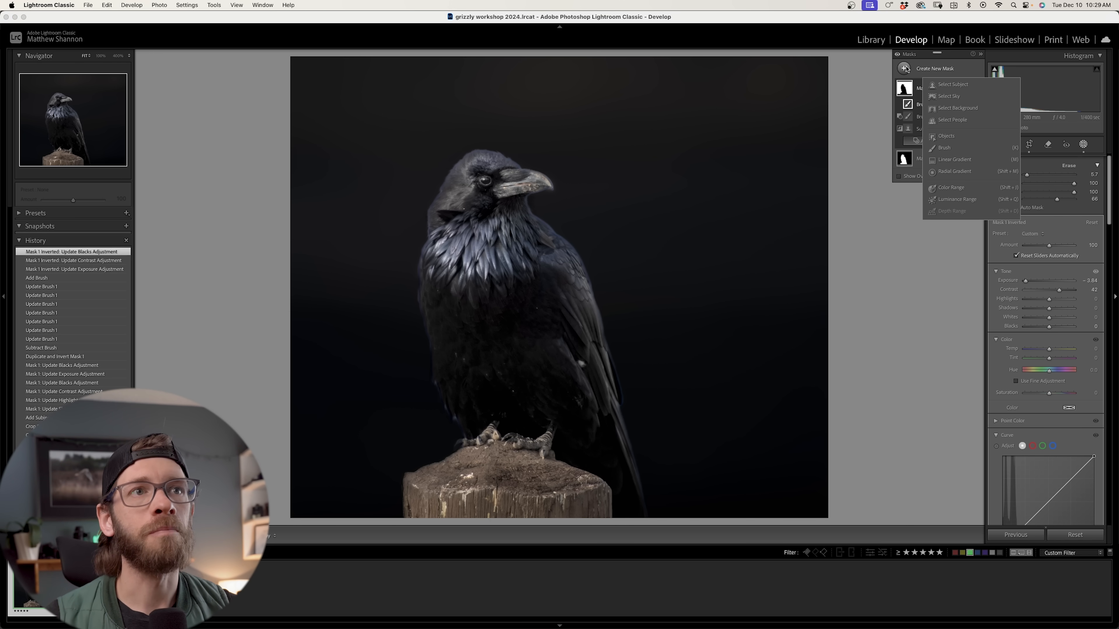
pyautogui.click(945, 148)
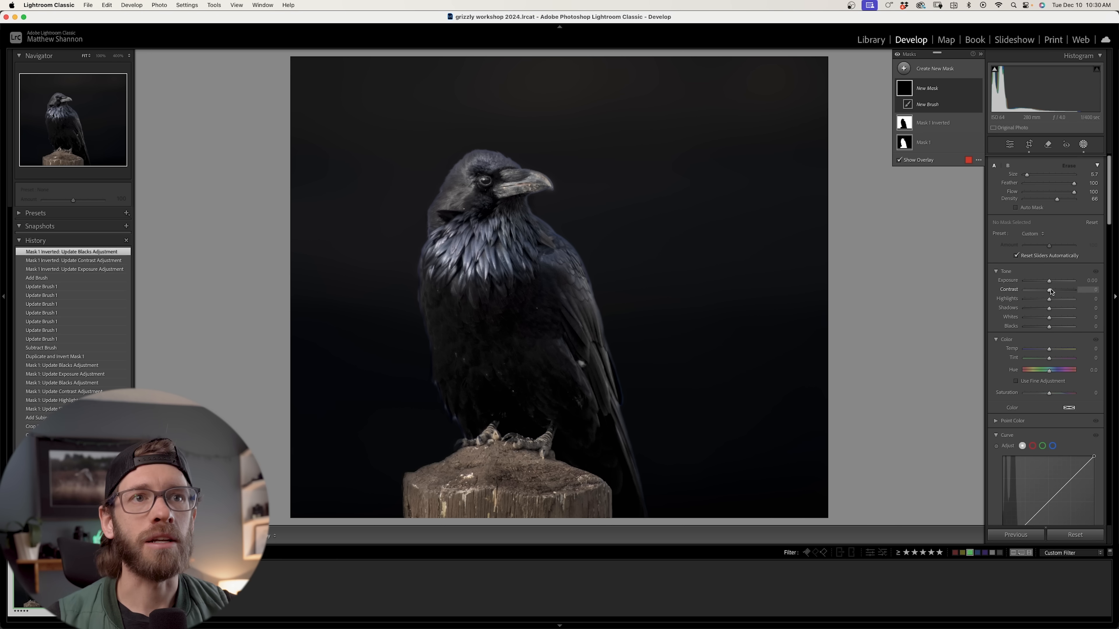
pyautogui.moveTo(1056, 291); pyautogui.dragTo(1060, 291)
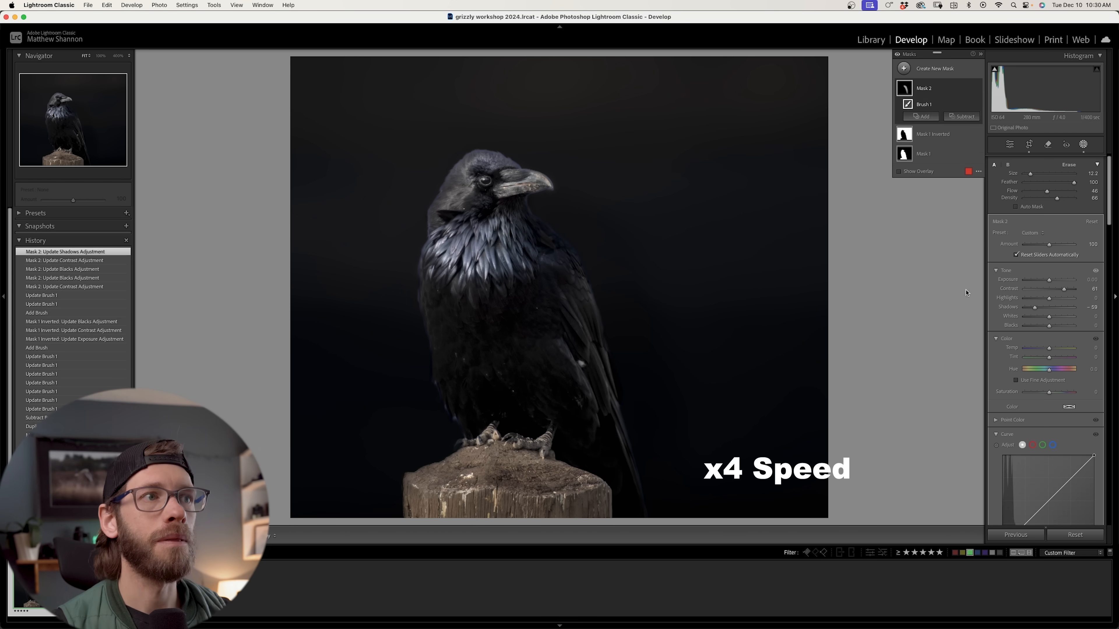
# Step: Extend the existing brush mask at full brush flow over the raven's body and the surrounding area down to the post
pyautogui.moveTo(546, 208)
pyautogui.mouseDown()
pyautogui.moveTo(474, 112)
pyautogui.moveTo(425, 425)
pyautogui.moveTo(572, 494)
pyautogui.mouseUp()
pyautogui.moveTo(1047, 191); pyautogui.dragTo(1075, 191)
pyautogui.moveTo(590, 476)
pyautogui.mouseDown()
pyautogui.moveTo(489, 528)
pyautogui.moveTo(586, 239)
pyautogui.moveTo(372, 207)
pyautogui.mouseUp()
pyautogui.scroll(10, 484, 247)
pyautogui.moveTo(485, 247)
pyautogui.mouseDown()
pyautogui.moveTo(654, 44)
pyautogui.moveTo(573, 220)
pyautogui.mouseUp()
# Step: Subtract from that mask with a lower-flow brush over the raven's chest, face, beak and feet and the top of the post
pyautogui.click(963, 117)
pyautogui.click(973, 187)
pyautogui.moveTo(1075, 191); pyautogui.dragTo(1039, 191)
pyautogui.scroll(-10, 484, 260)
pyautogui.moveTo(485, 260); pyautogui.dragTo(483, 220)
pyautogui.scroll(-5, 483, 220)
pyautogui.moveTo(484, 181); pyautogui.dragTo(515, 181)
pyautogui.moveTo(482, 430); pyautogui.dragTo(547, 434)
pyautogui.moveTo(561, 314); pyautogui.dragTo(586, 366)
pyautogui.moveTo(463, 489); pyautogui.dragTo(520, 467)
# Step: Darken the raven's outer edges with a separate brush mask using Highlights -38 and Shadows -40
pyautogui.scroll(5, 486, 324)
pyautogui.moveTo(487, 325); pyautogui.dragTo(489, 320)
pyautogui.moveTo(434, 238)
pyautogui.mouseDown()
pyautogui.moveTo(410, 206)
pyautogui.moveTo(440, 176)
pyautogui.mouseUp()
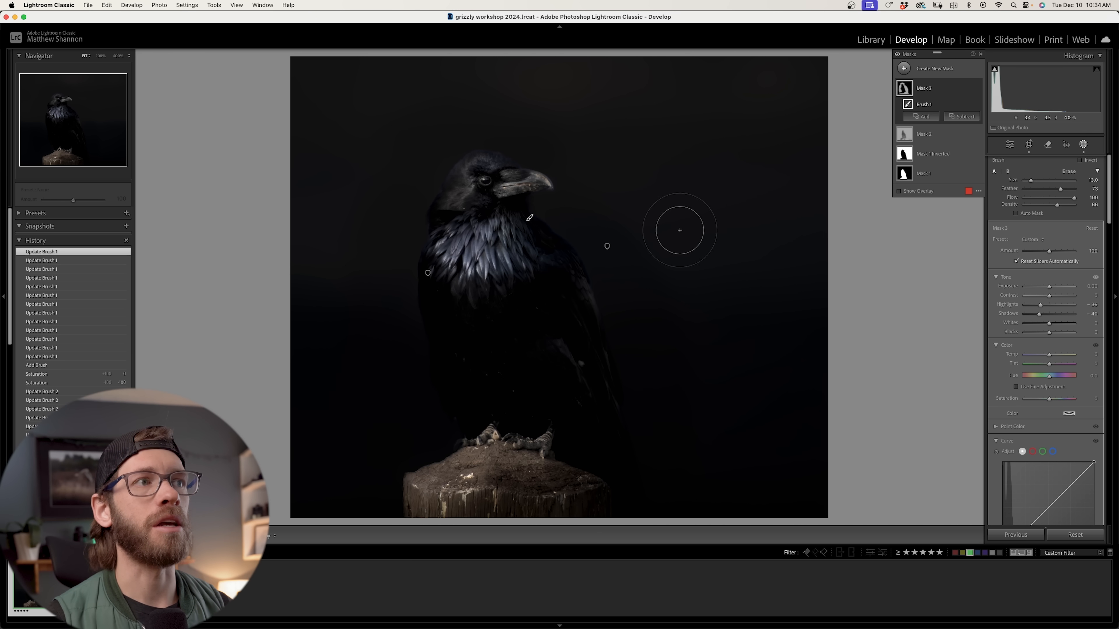
# Step: Add a brush mask with Saturation -70 over the background on both sides of the raven and preview the photo full screen
pyautogui.click(904, 69)
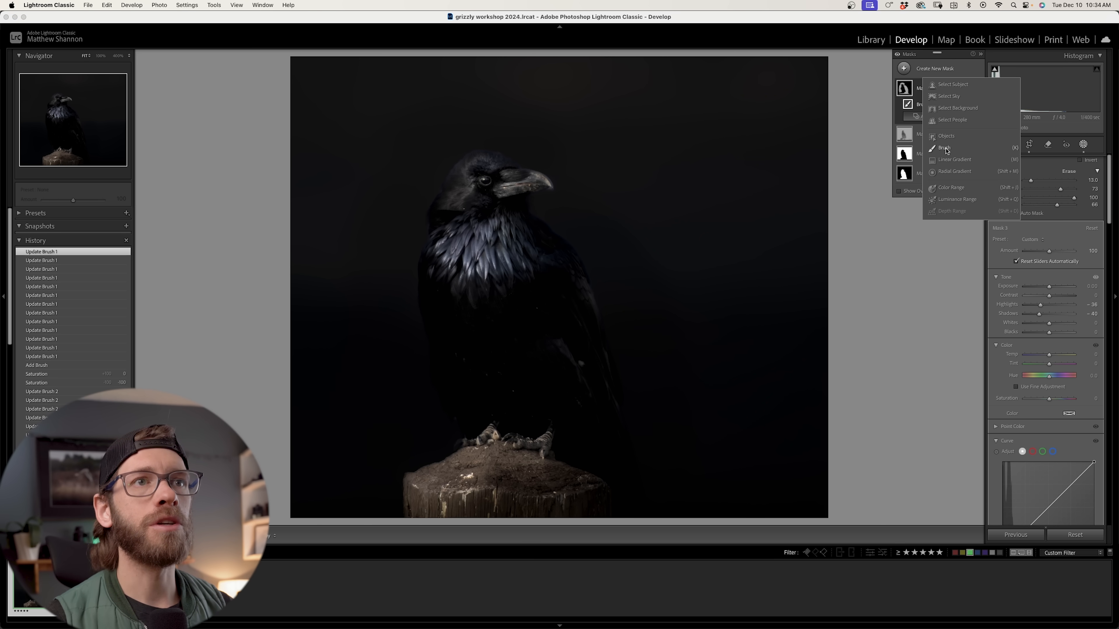
pyautogui.click(945, 148)
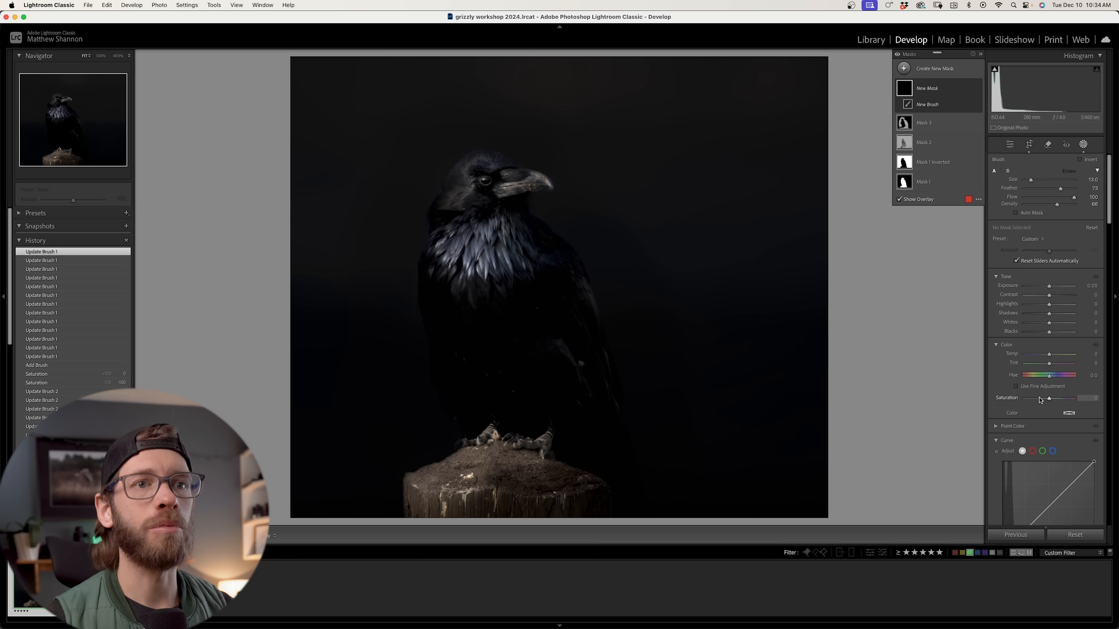
pyautogui.moveTo(1038, 400); pyautogui.dragTo(1031, 399)
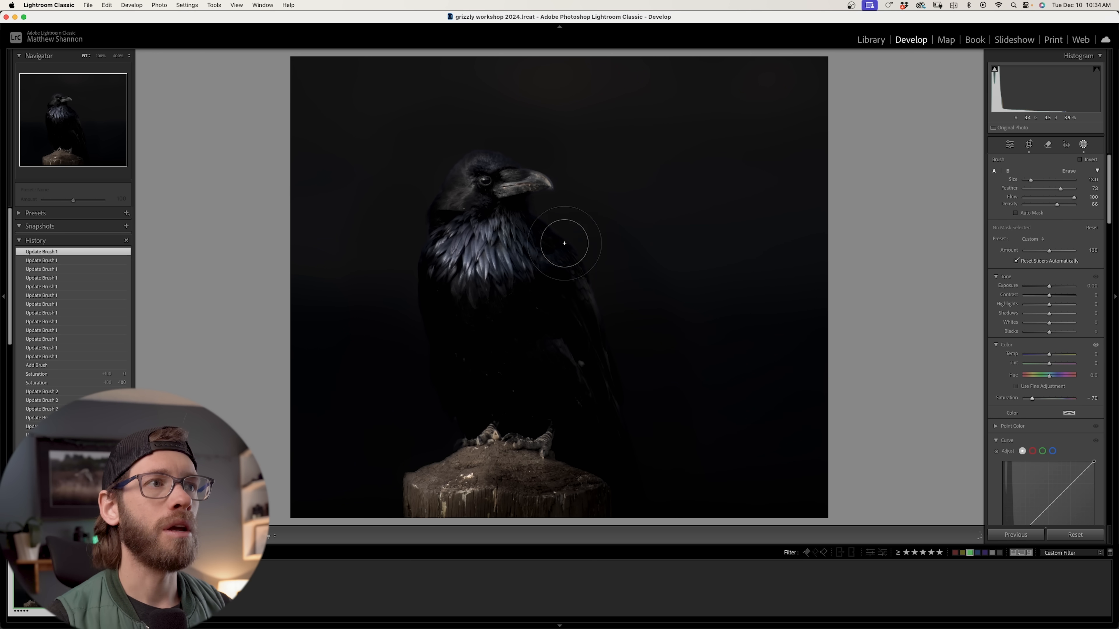
pyautogui.moveTo(619, 338)
pyautogui.mouseDown()
pyautogui.moveTo(532, 220)
pyautogui.moveTo(575, 257)
pyautogui.moveTo(545, 200)
pyautogui.moveTo(643, 329)
pyautogui.mouseUp()
pyautogui.moveTo(643, 496); pyautogui.dragTo(701, 489)
pyautogui.scroll(10, 751, 373)
pyautogui.moveTo(788, 250)
pyautogui.mouseDown()
pyautogui.moveTo(705, 232)
pyautogui.moveTo(749, 429)
pyautogui.moveTo(707, 490)
pyautogui.moveTo(723, 438)
pyautogui.mouseUp()
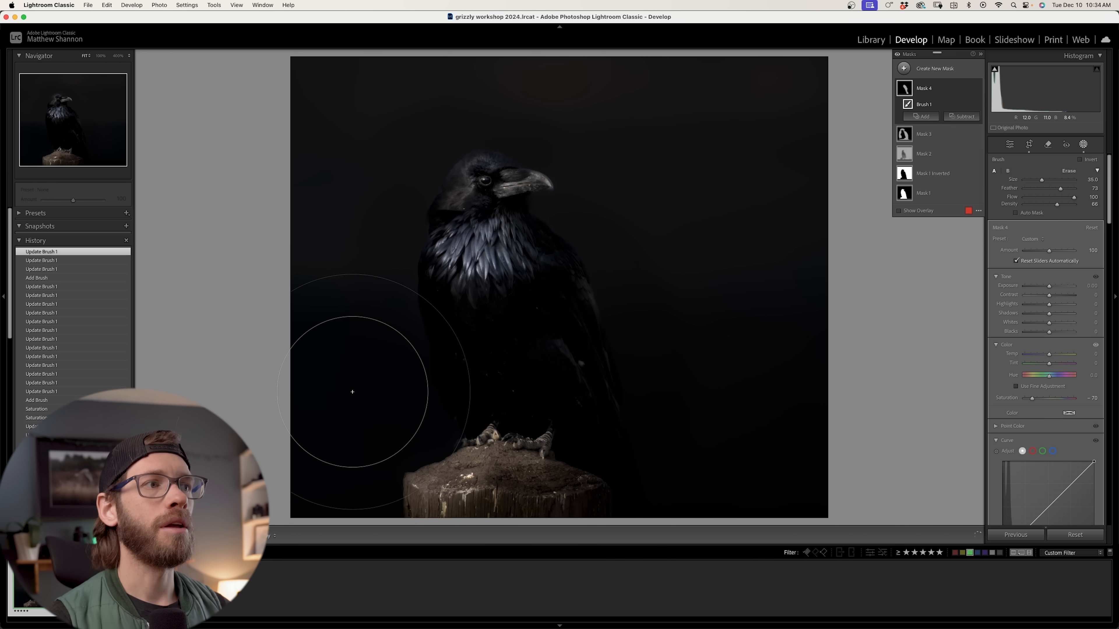
pyautogui.moveTo(320, 410)
pyautogui.mouseDown()
pyautogui.moveTo(290, 509)
pyautogui.moveTo(322, 507)
pyautogui.moveTo(326, 441)
pyautogui.moveTo(337, 470)
pyautogui.mouseUp()
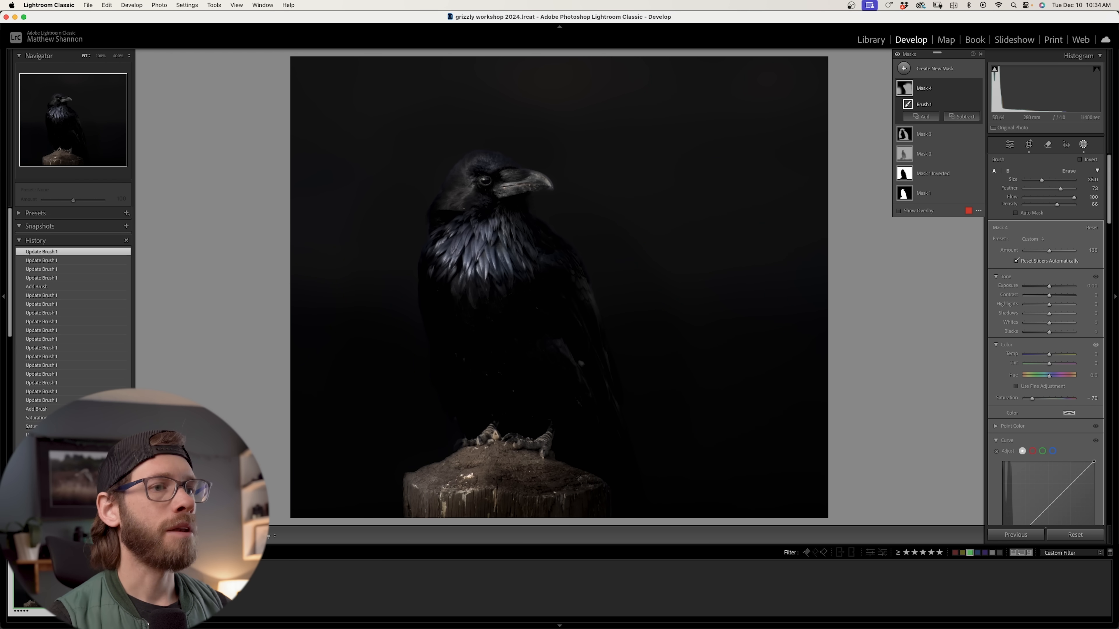
pyautogui.press('f')
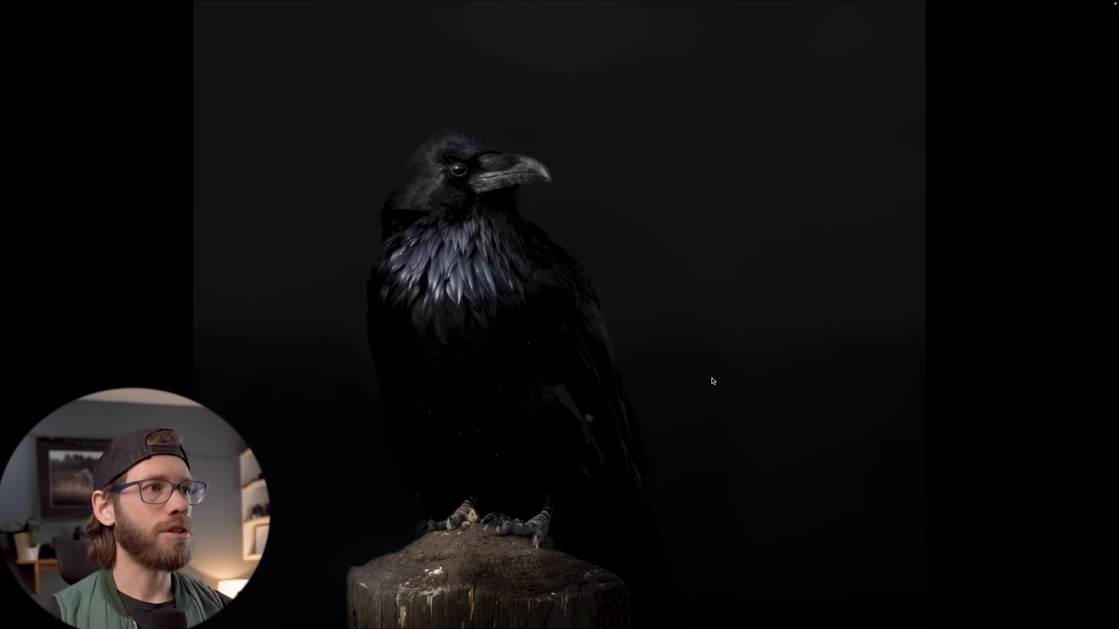
pyautogui.press('f')
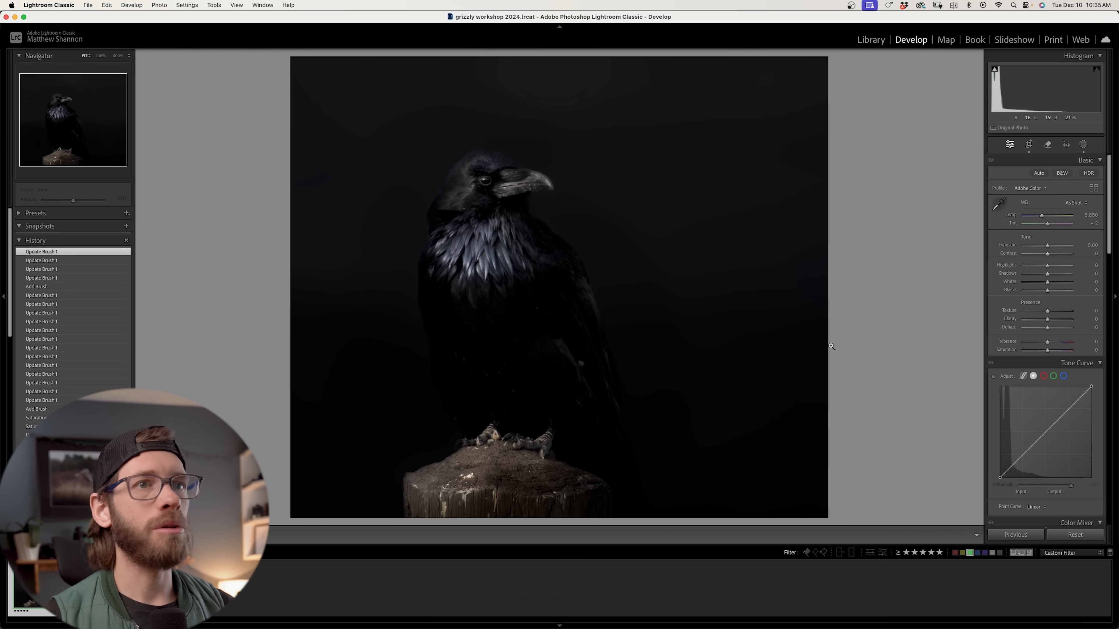
# Step: Add a new brush mask over the raven's head and beak with Exposure 0.35, Whites 22 and raised Highlights
pyautogui.click(1083, 145)
pyautogui.click(904, 69)
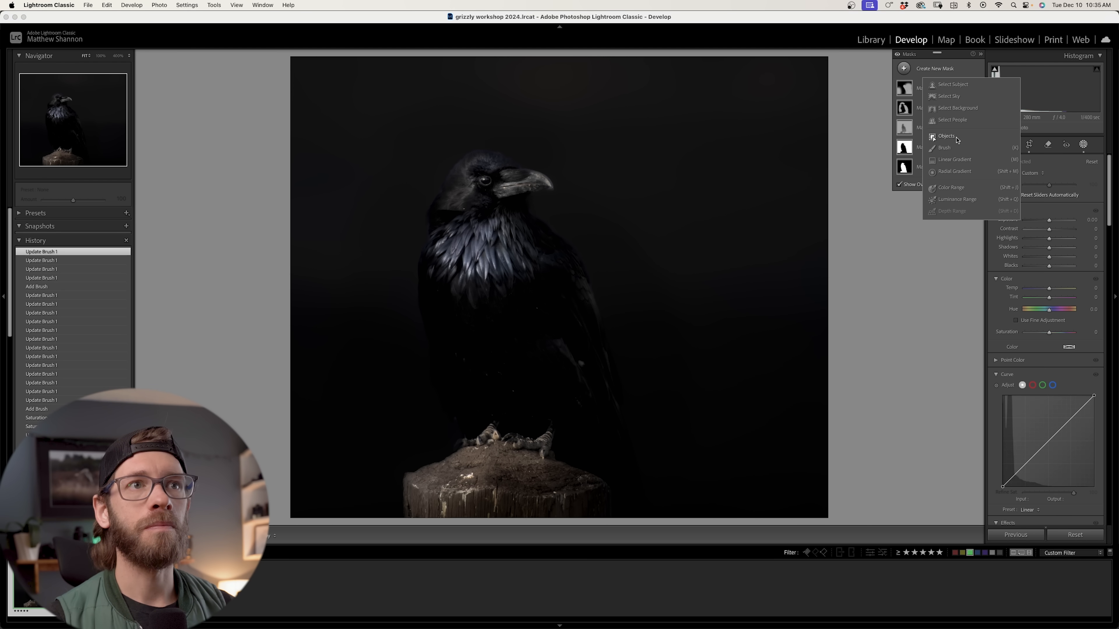
pyautogui.click(952, 148)
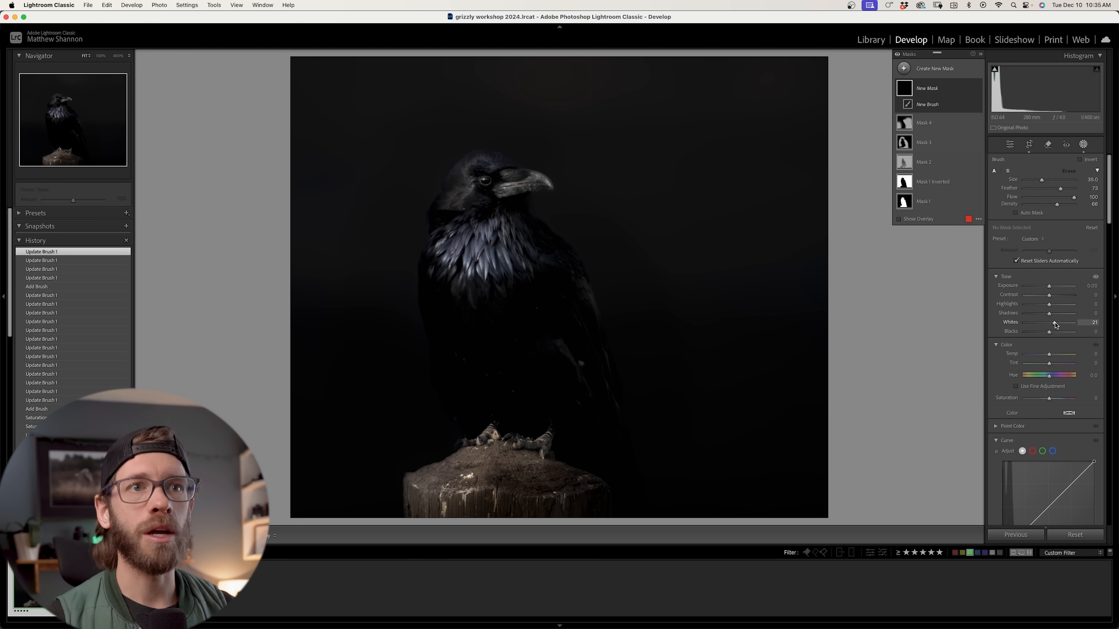
pyautogui.scroll(-10, 462, 180)
pyautogui.moveTo(476, 196); pyautogui.dragTo(461, 209)
pyautogui.scroll(-2, 467, 198)
pyautogui.moveTo(490, 170)
pyautogui.mouseDown()
pyautogui.moveTo(540, 189)
pyautogui.moveTo(513, 184)
pyautogui.mouseUp()
pyautogui.scroll(-3, 532, 189)
pyautogui.moveTo(1049, 287); pyautogui.dragTo(1053, 286)
# Step: Extend the brightening mask over the raven's chest feathers, neck, feet and the top of the post, and preview the photo full screen
pyautogui.scroll(5, 463, 321)
pyautogui.moveTo(516, 220)
pyautogui.mouseDown()
pyautogui.moveTo(497, 259)
pyautogui.moveTo(476, 247)
pyautogui.mouseUp()
pyautogui.moveTo(467, 238); pyautogui.dragTo(489, 273)
pyautogui.moveTo(458, 207); pyautogui.dragTo(449, 176)
pyautogui.moveTo(476, 441); pyautogui.dragTo(496, 435)
pyautogui.moveTo(520, 441); pyautogui.dragTo(544, 441)
pyautogui.moveTo(434, 485); pyautogui.dragTo(519, 489)
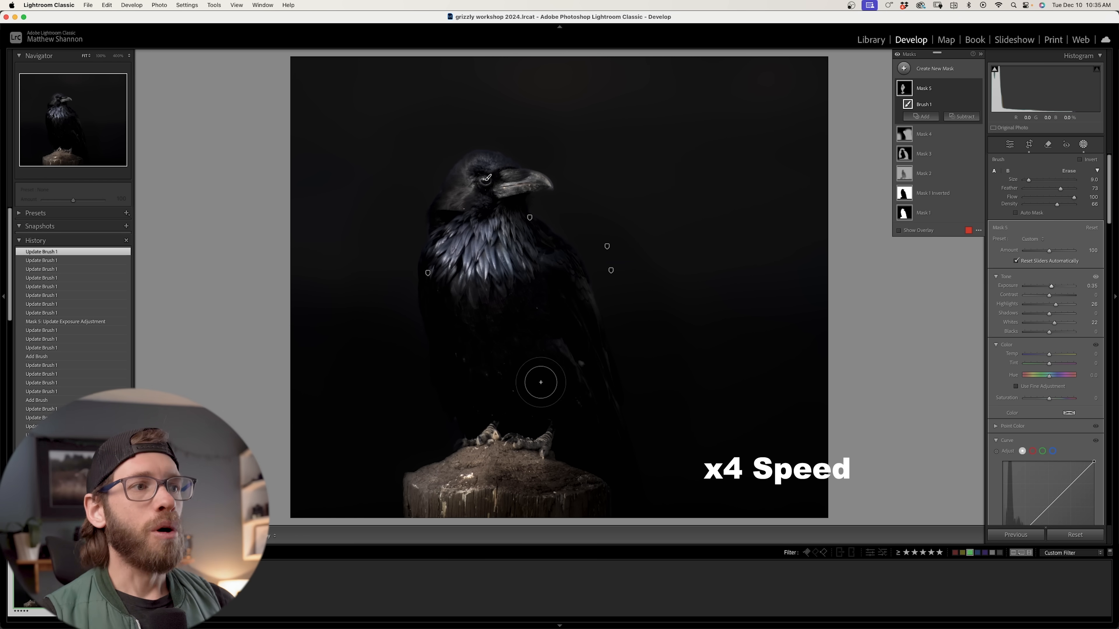
pyautogui.press('f')
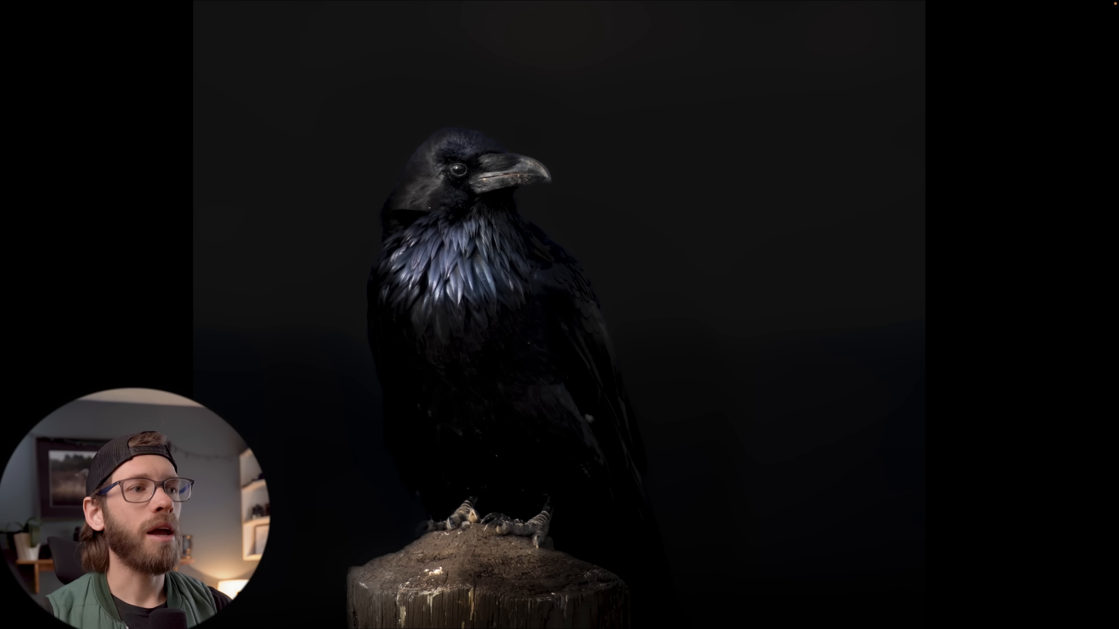